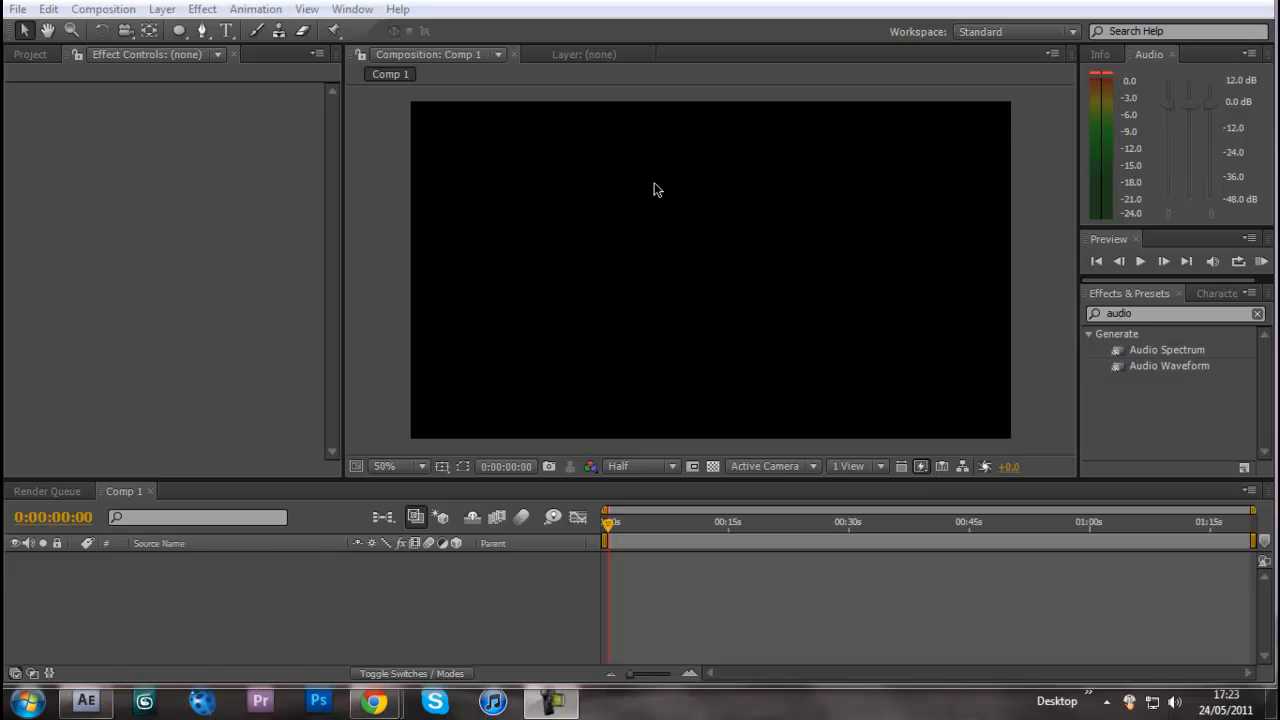
Step: Import the Toddla T - Take It Back (Dillon Francis Remix) MP3 from the Music folder and make a new composition from it
{"action": "left_click", "coordinate": [145, 55]}
{"action": "left_click", "coordinate": [18, 9]}
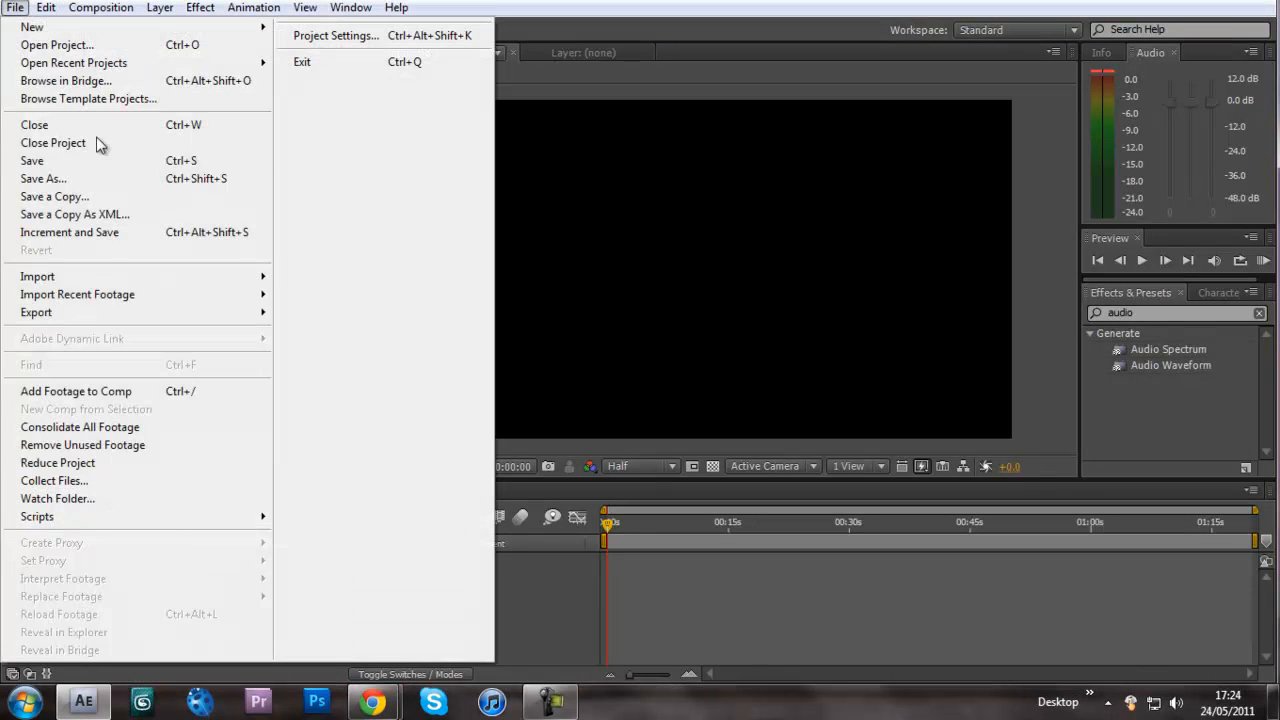
{"action": "mouse_move", "coordinate": [145, 270]}
{"action": "left_click", "coordinate": [312, 278]}
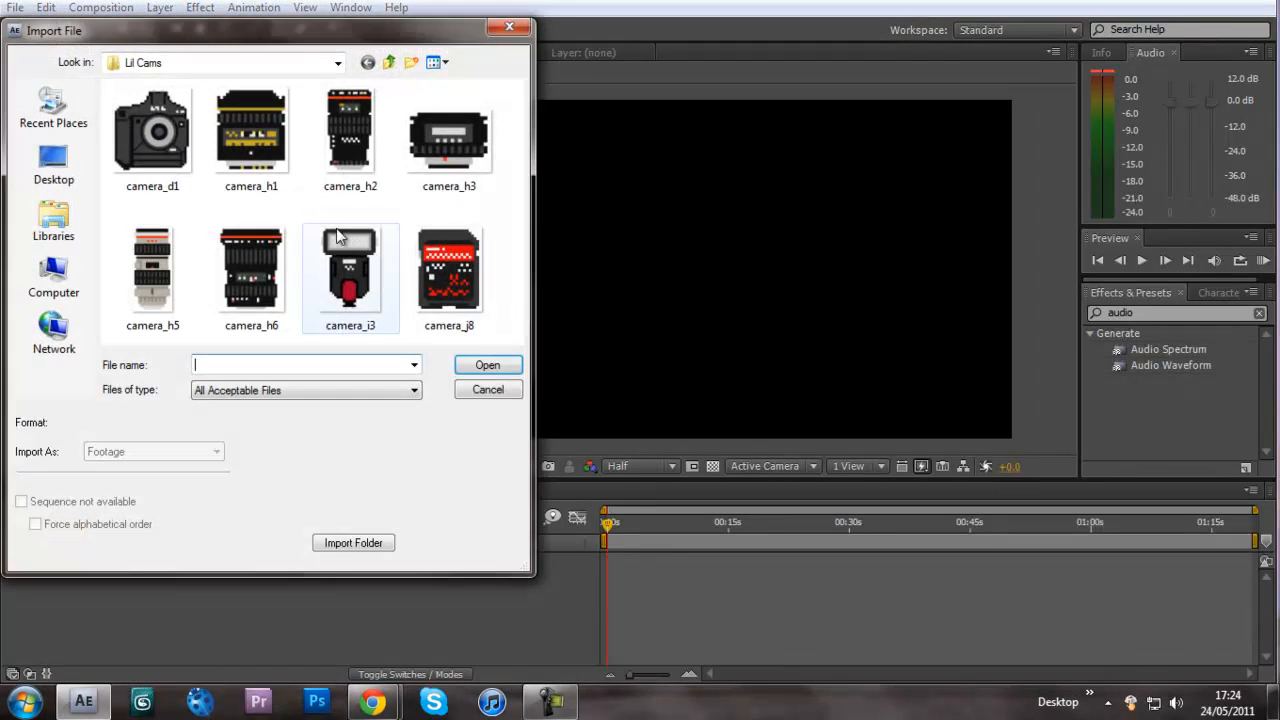
{"action": "left_click", "coordinate": [54, 220]}
{"action": "double_click", "coordinate": [385, 182]}
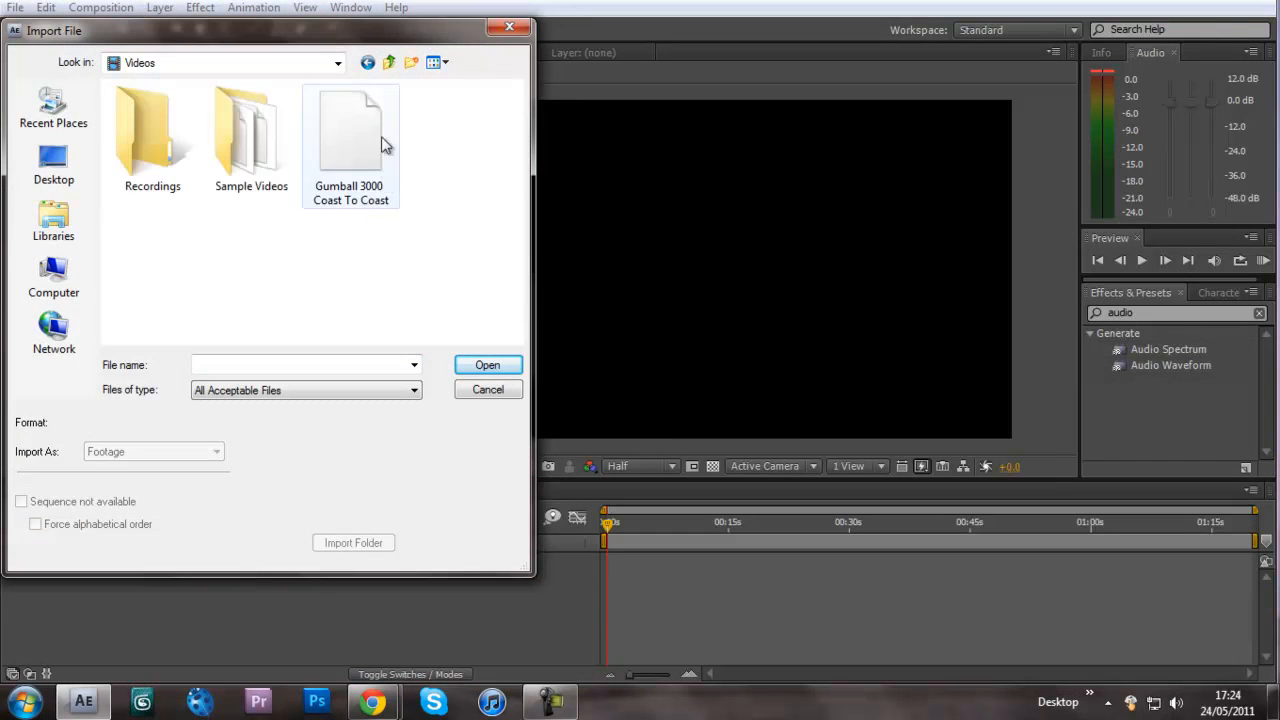
{"action": "left_click", "coordinate": [389, 62]}
{"action": "double_click", "coordinate": [397, 108]}
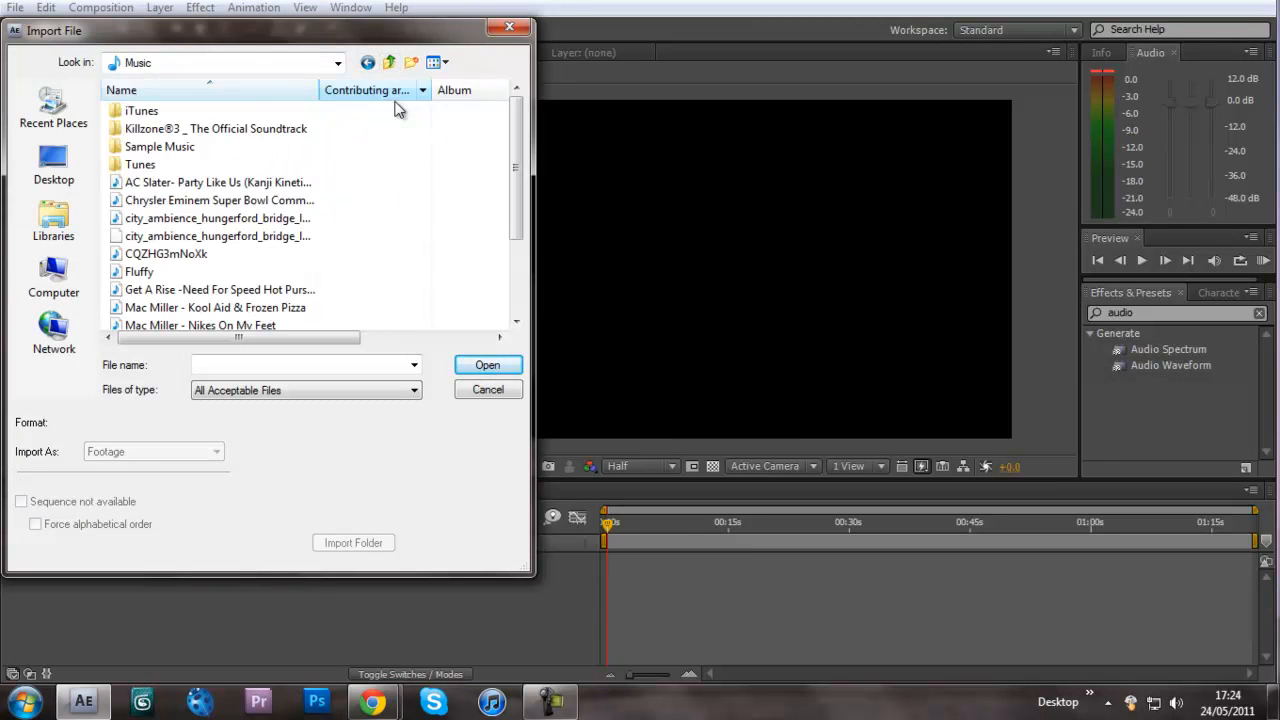
{"action": "scroll", "coordinate": [183, 221], "scroll_direction": "down", "scroll_amount": 1}
{"action": "scroll", "coordinate": [183, 221], "scroll_direction": "down", "scroll_amount": 1}
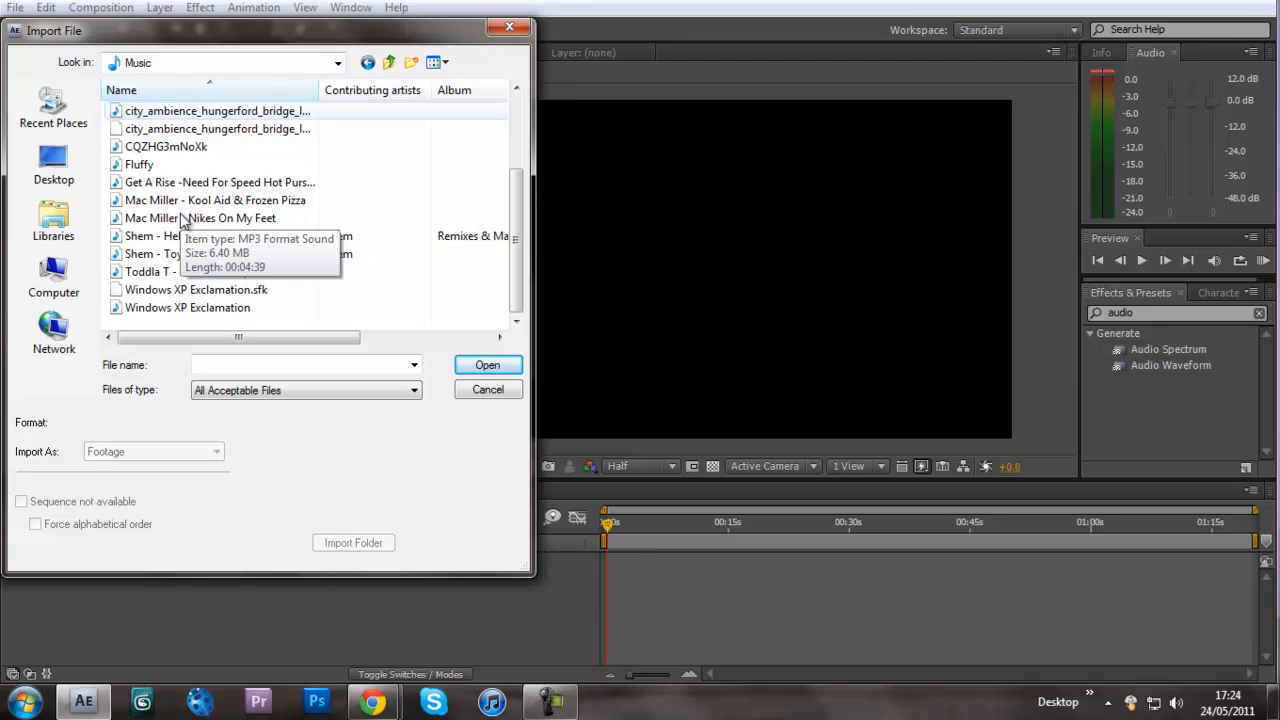
{"action": "left_click", "coordinate": [240, 272]}
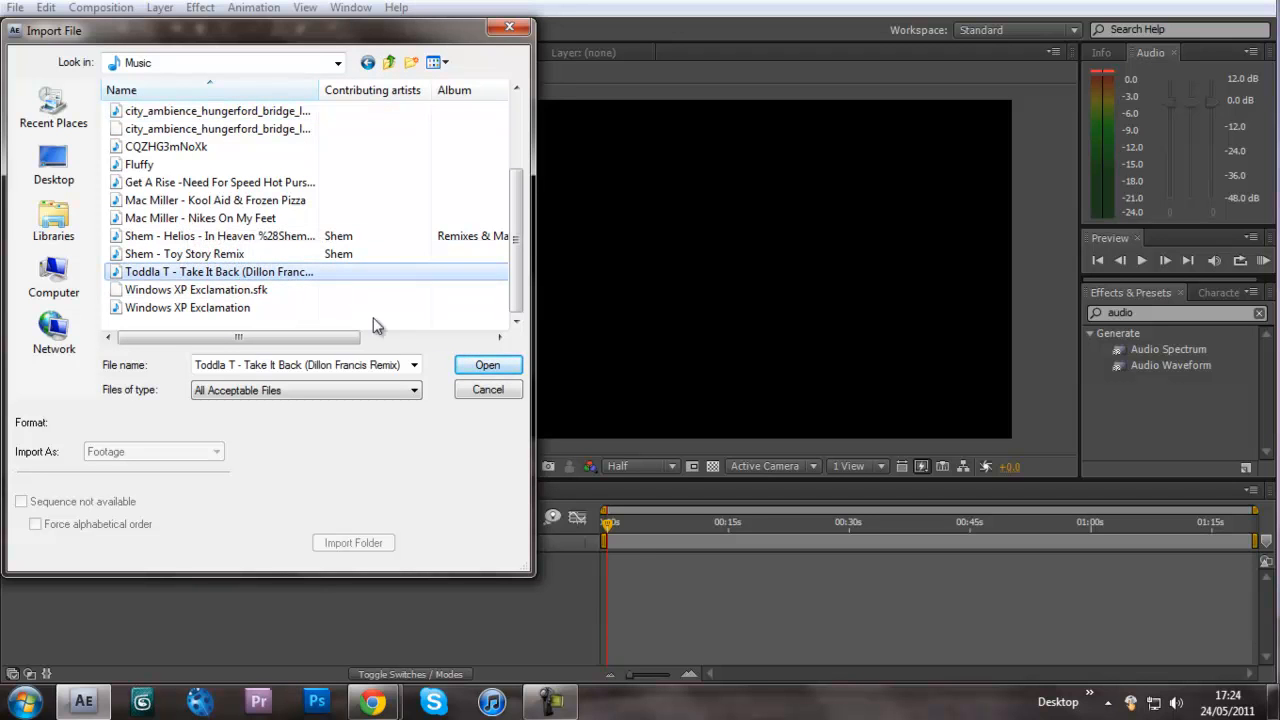
{"action": "left_click", "coordinate": [480, 367]}
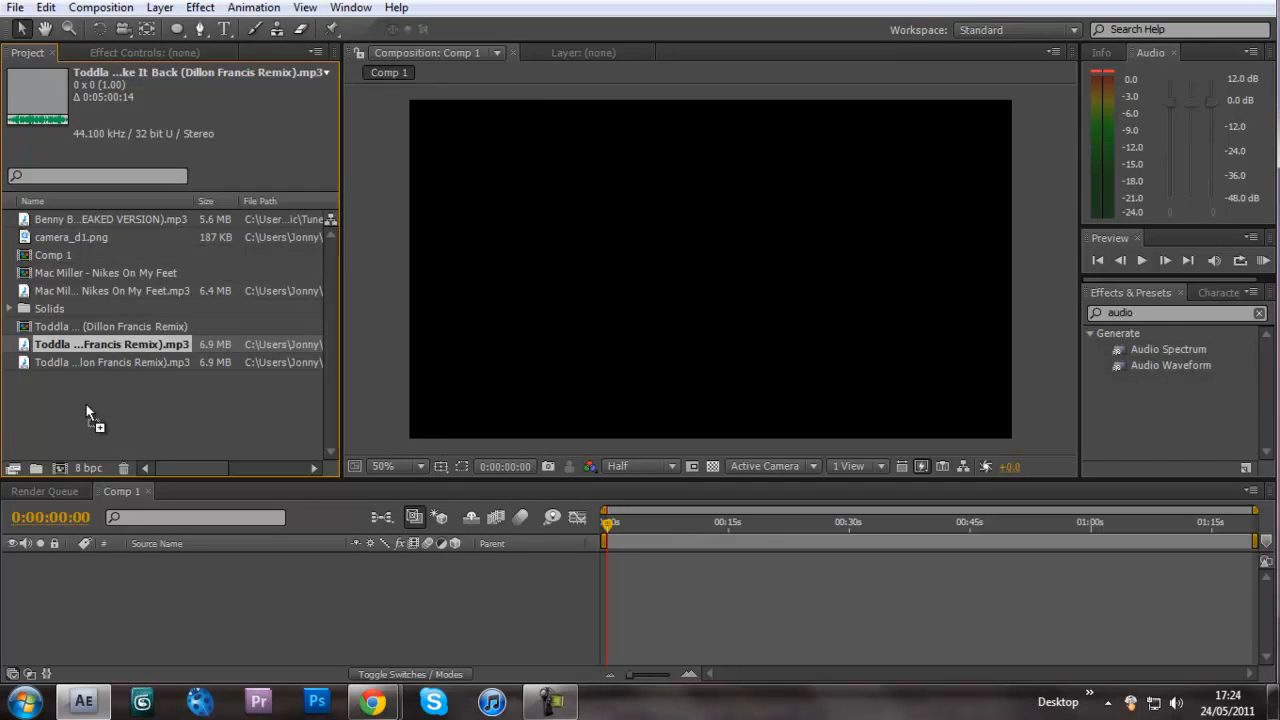
{"action": "left_click_drag", "start_coordinate": [64, 464], "coordinate": [64, 464]}
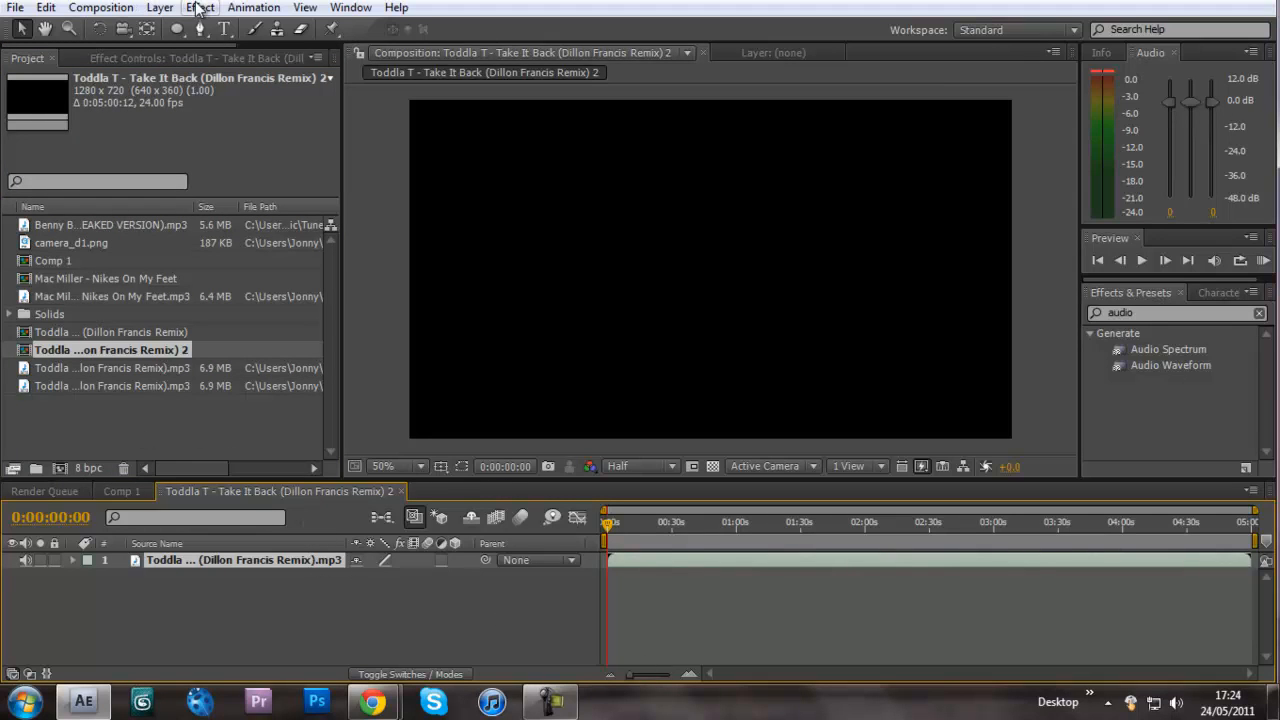
Step: Create a blue 1280 x 720 px solid named BG
{"action": "key", "text": "ctrl+y"}
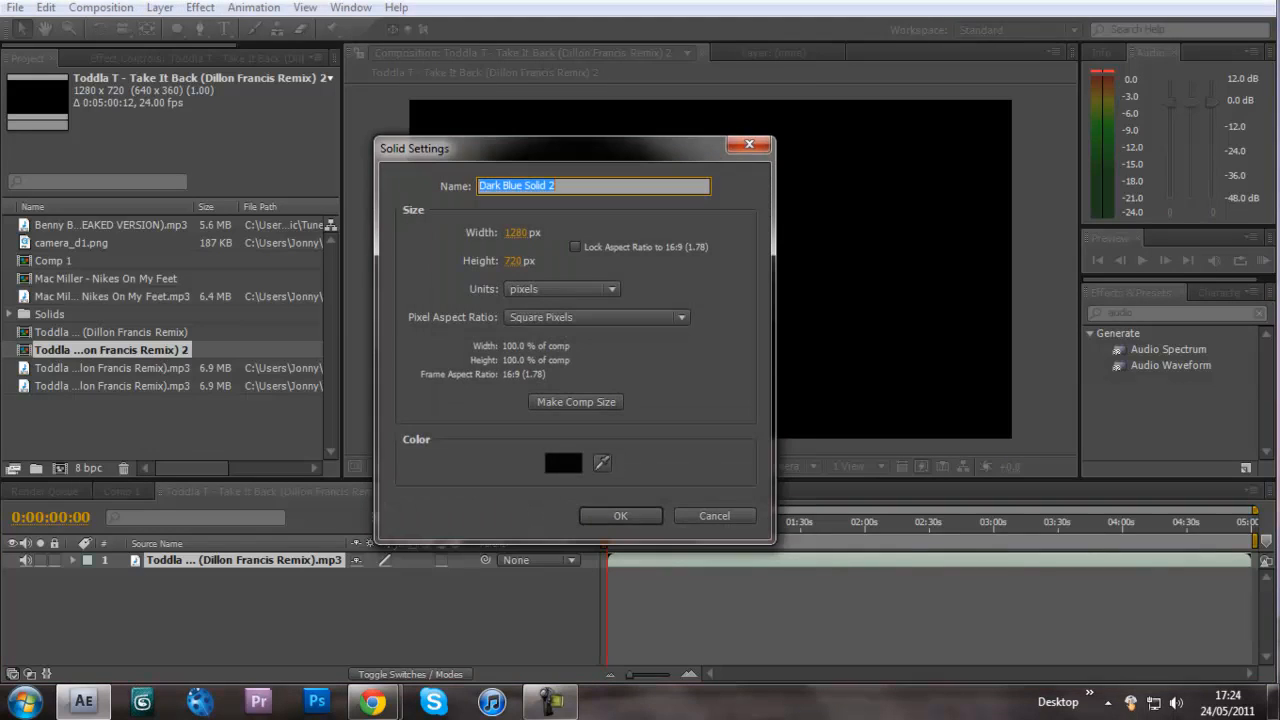
{"action": "left_click", "coordinate": [563, 463]}
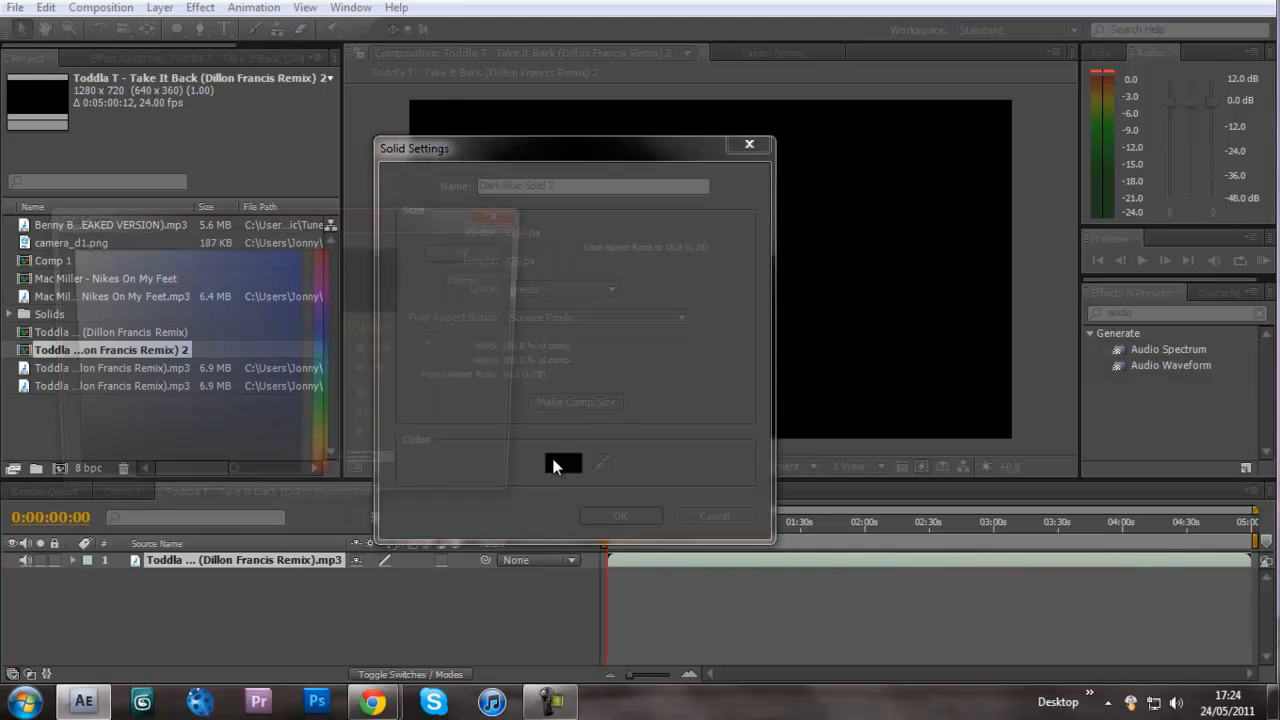
{"action": "left_click", "coordinate": [280, 284]}
{"action": "left_click", "coordinate": [468, 254]}
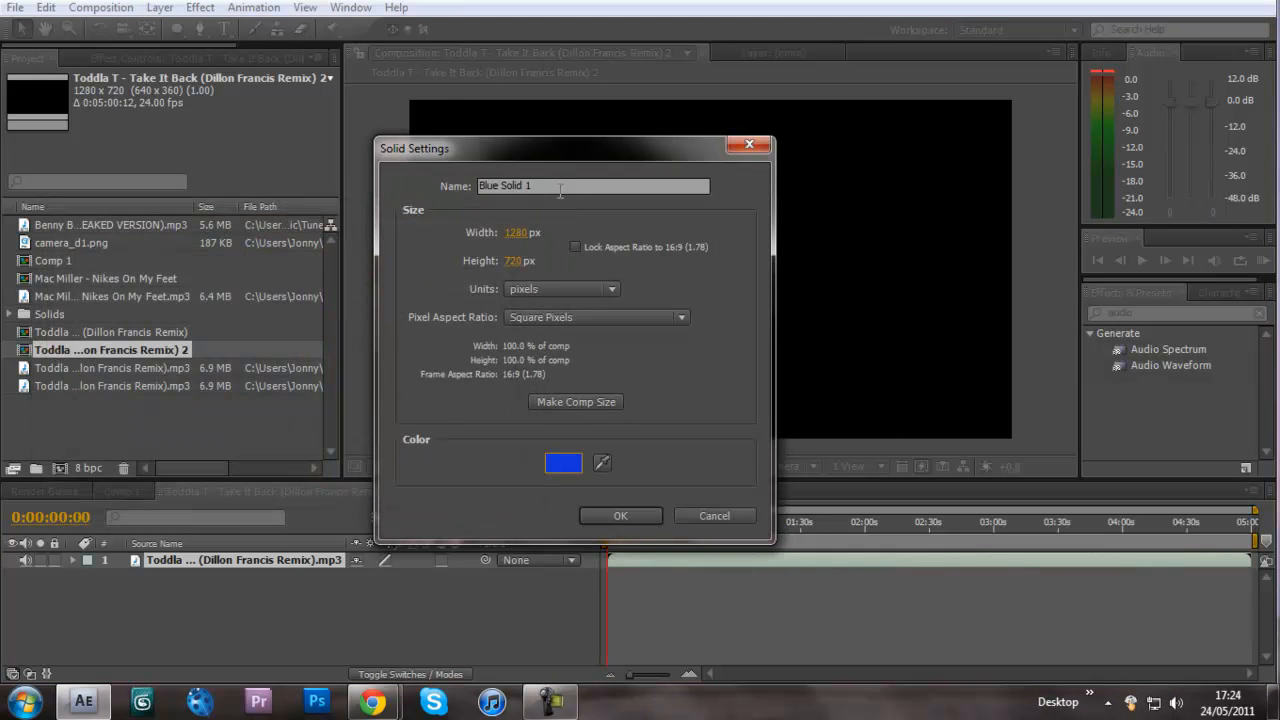
{"action": "type", "text": "BG"}
{"action": "key", "text": "Return"}
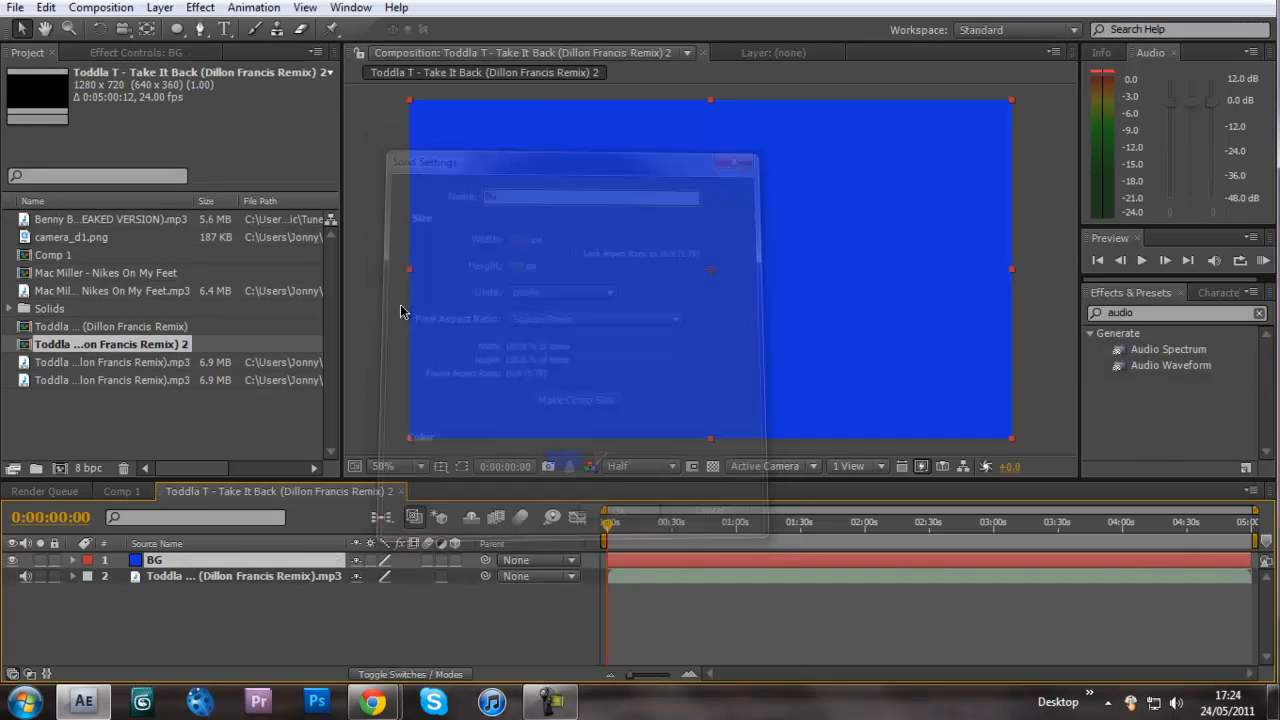
Step: Add another solid named Audio React above the BG layer
{"action": "key", "text": "ctrl+y"}
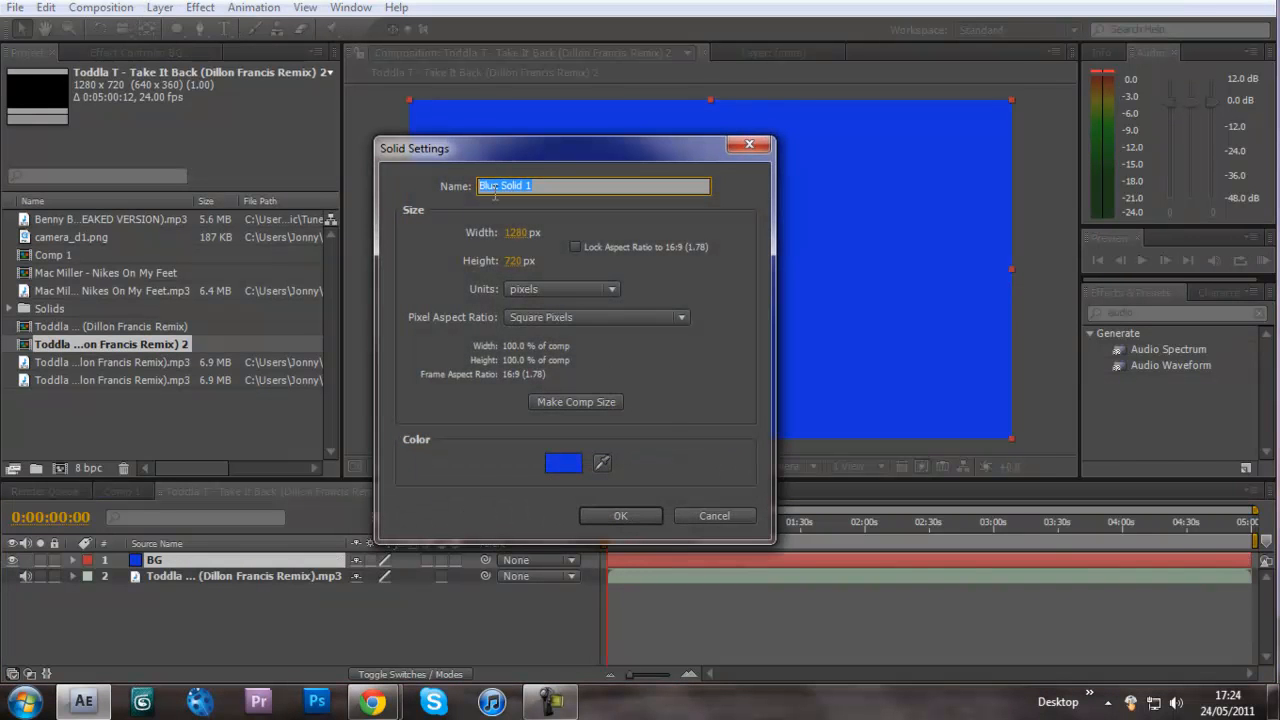
{"action": "type", "text": "Audio React"}
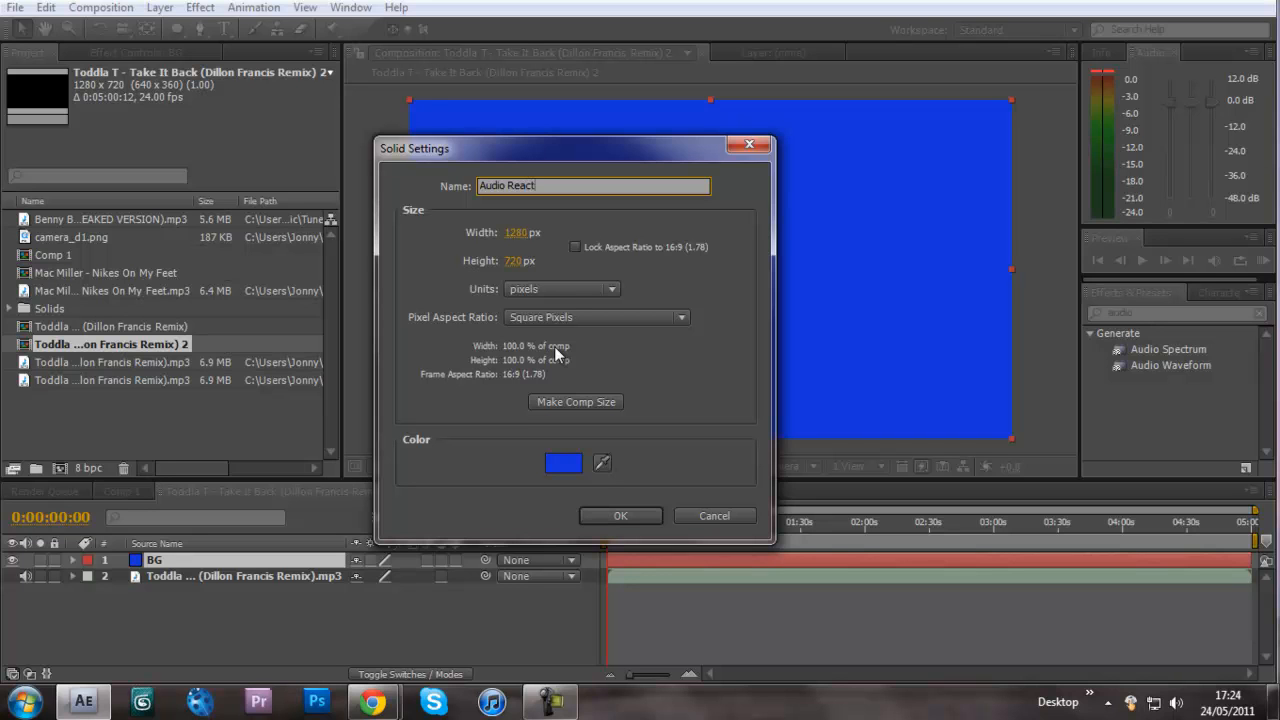
{"action": "key", "text": "Return"}
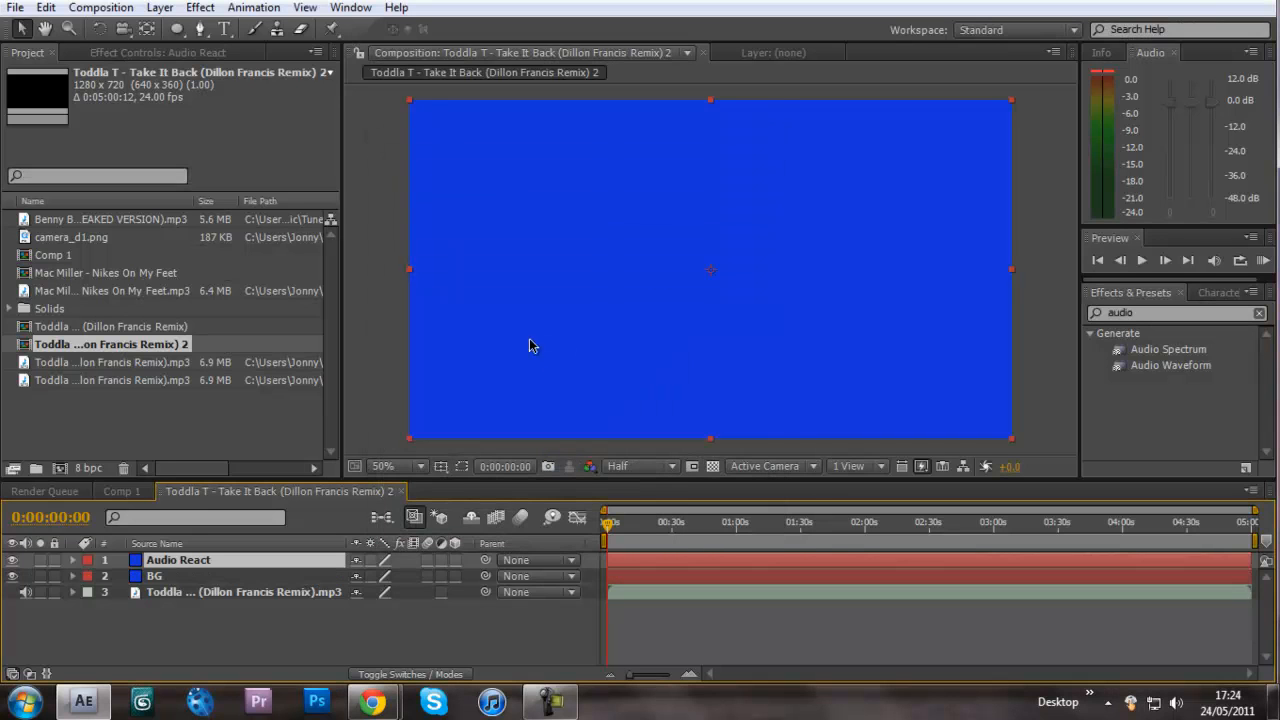
Step: Turn the BG layer into a 3D layer
{"action": "right_click", "coordinate": [181, 562]}
{"action": "left_click", "coordinate": [168, 565]}
{"action": "left_click", "coordinate": [456, 577]}
Step: Apply the Audio Spectrum effect to the Audio React layer and set its Audio Layer to the Toddla T MP3
{"action": "left_click_drag", "start_coordinate": [1188, 349], "coordinate": [864, 271]}
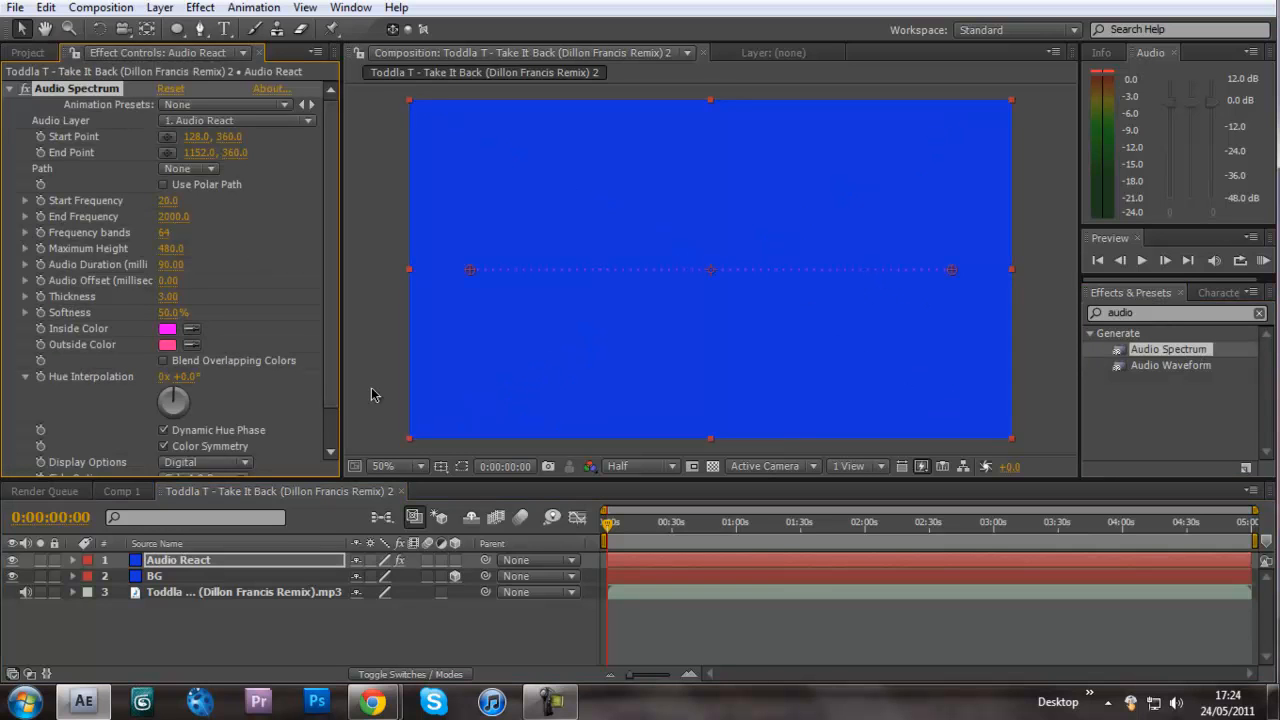
{"action": "left_click", "coordinate": [248, 124]}
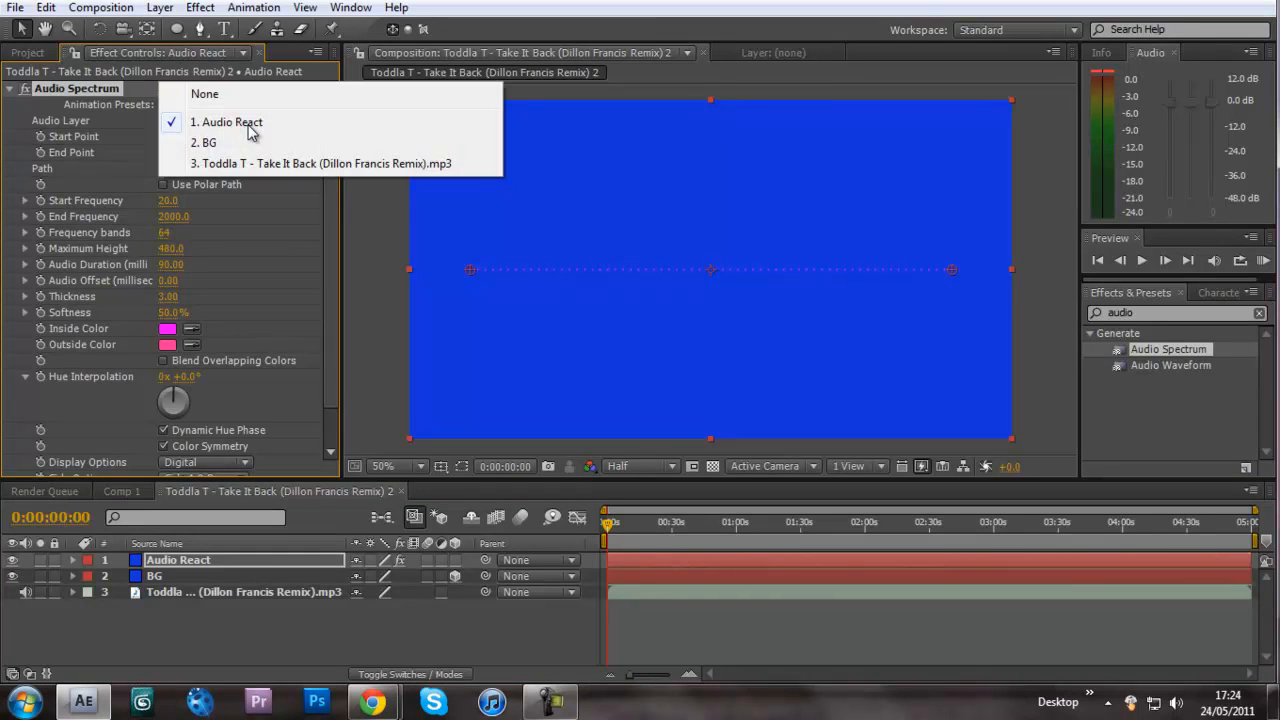
{"action": "left_click", "coordinate": [250, 164]}
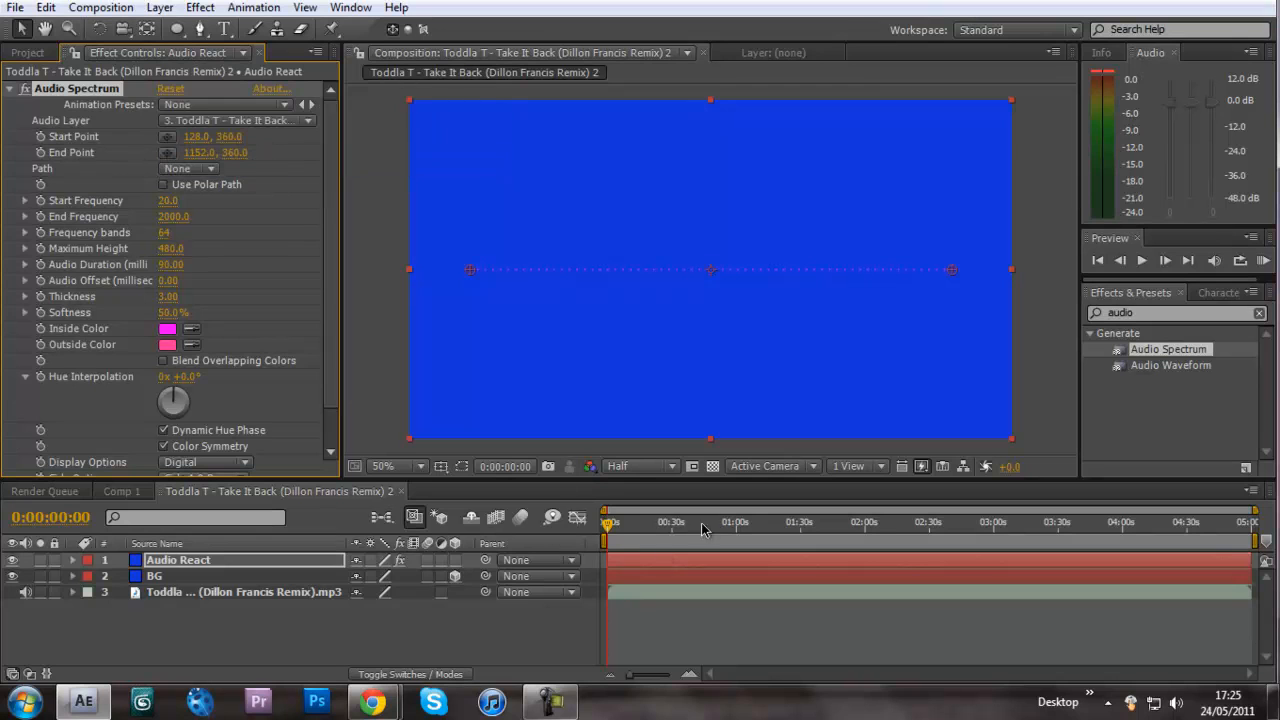
Step: Limit the composition's work area to the section from about 1:35 to about 3:00
{"action": "left_click_drag", "start_coordinate": [608, 523], "coordinate": [817, 543]}
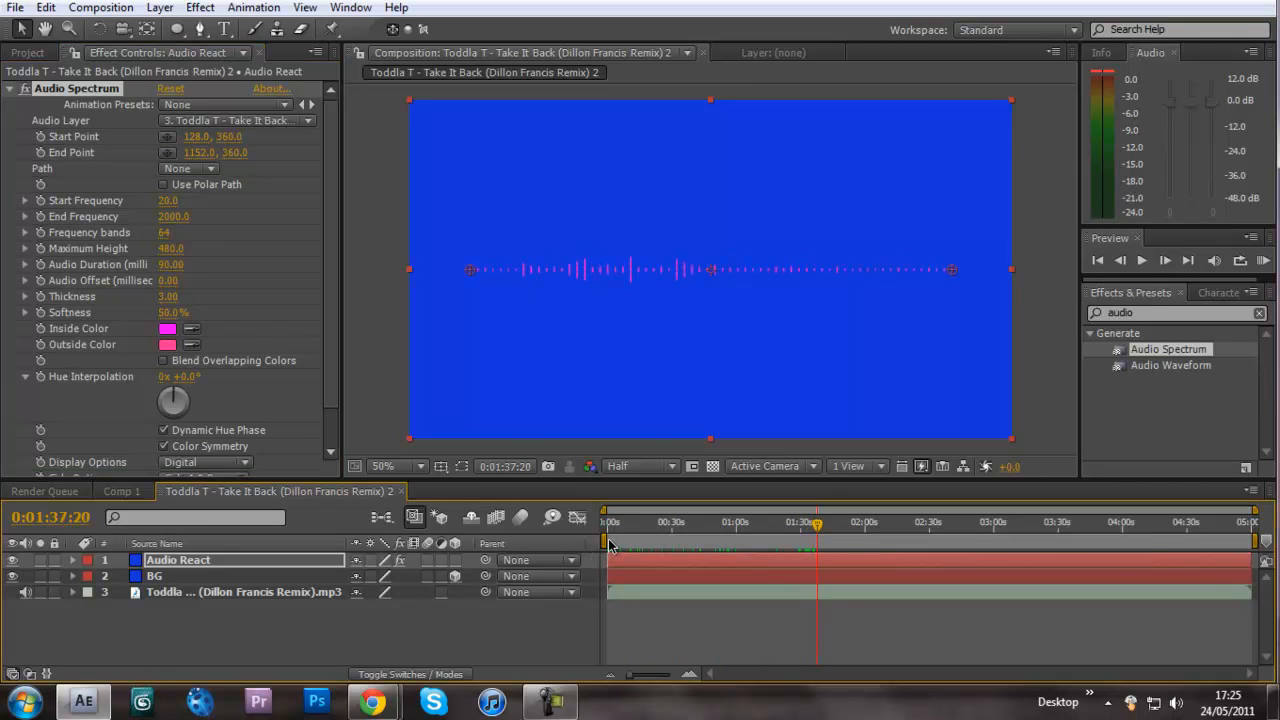
{"action": "left_click_drag", "start_coordinate": [606, 541], "coordinate": [810, 558]}
{"action": "left_click_drag", "start_coordinate": [1256, 541], "coordinate": [997, 524]}
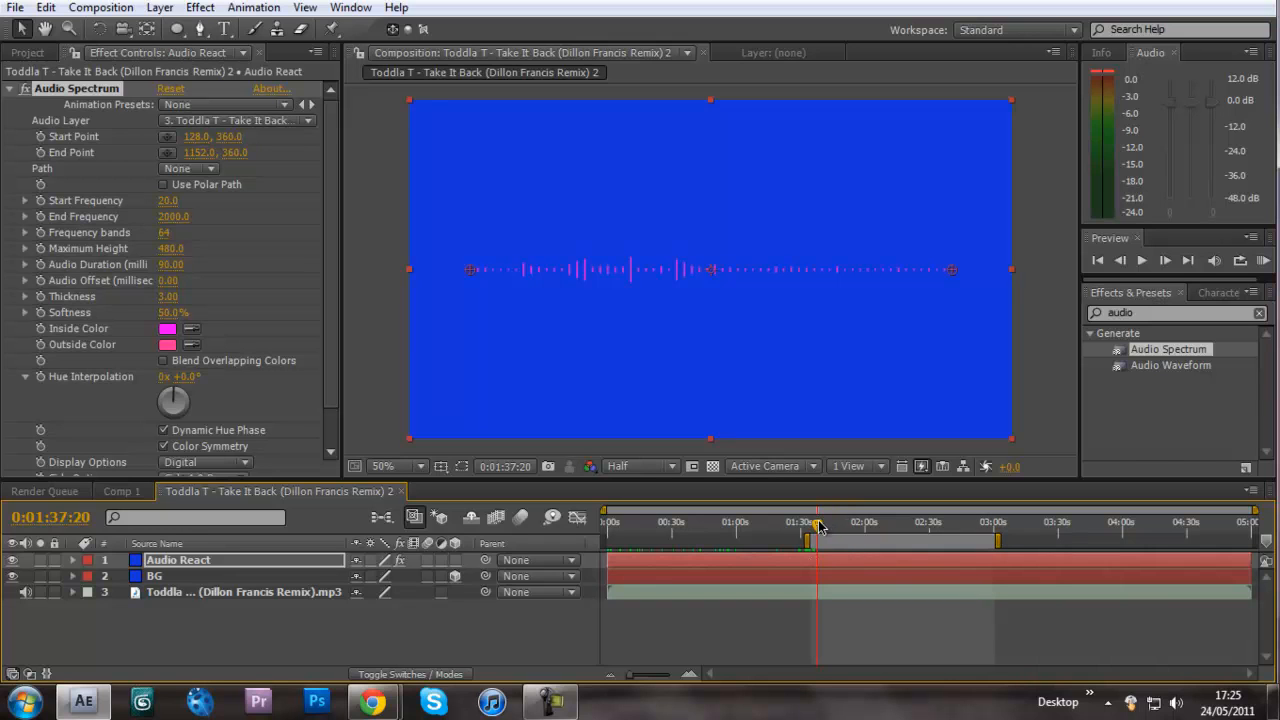
Step: Preview how the spectrum reacts to the music around 1:35 to 1:41
{"action": "mouse_move", "coordinate": [819, 526]}
{"action": "left_mouse_down"}
{"action": "mouse_move", "coordinate": [792, 528]}
{"action": "mouse_move", "coordinate": [981, 540]}
{"action": "mouse_move", "coordinate": [813, 539]}
{"action": "mouse_move", "coordinate": [838, 533]}
{"action": "left_mouse_up"}
{"action": "left_click", "coordinate": [1262, 260]}
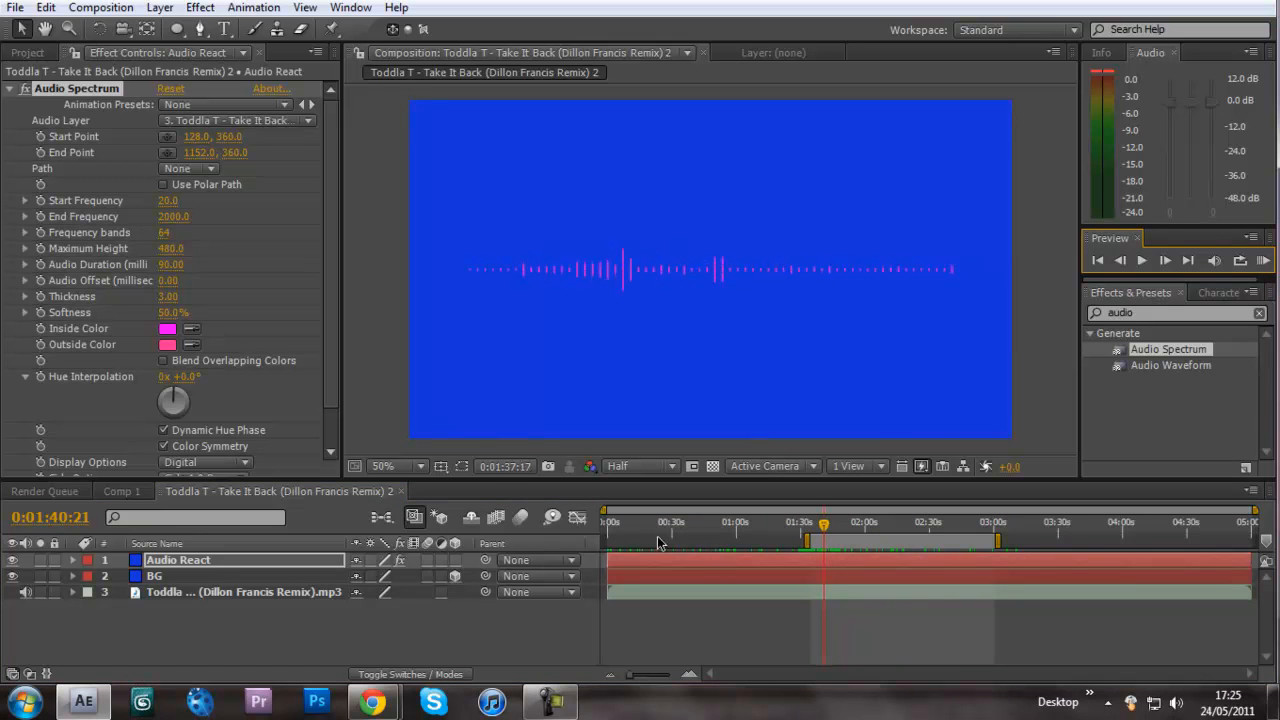
{"action": "left_click", "coordinate": [1097, 260]}
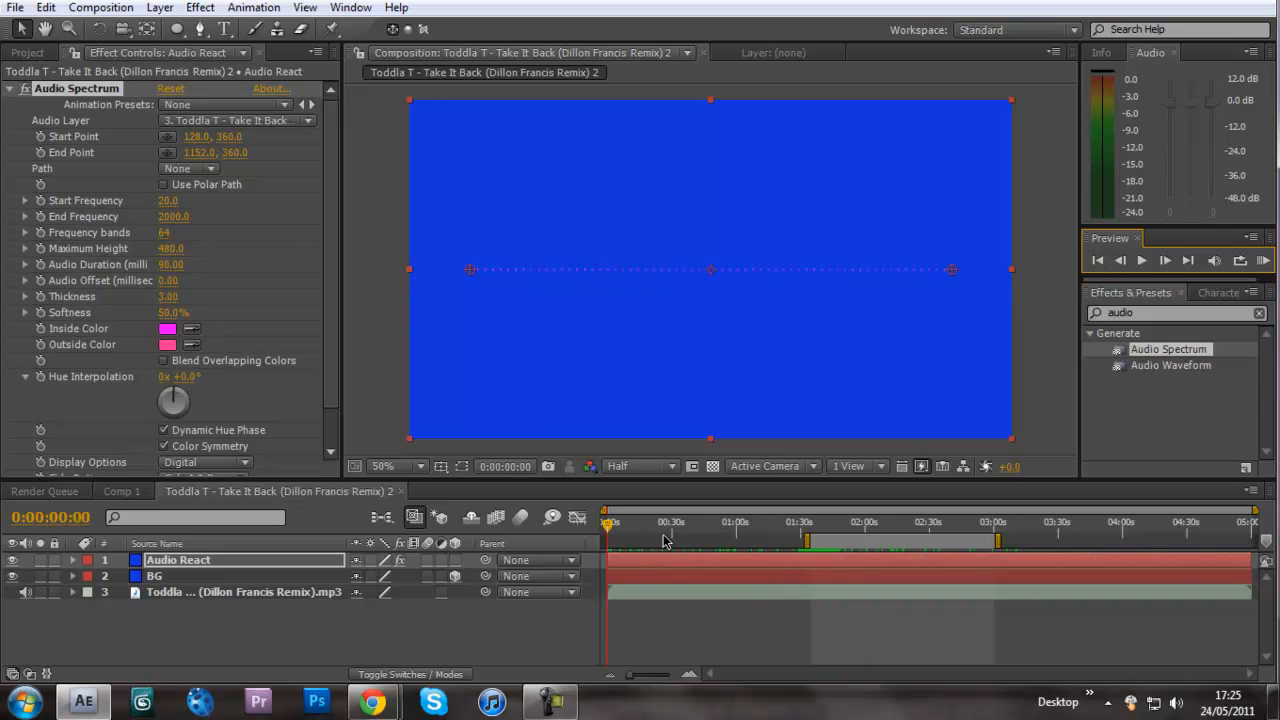
{"action": "left_click_drag", "start_coordinate": [617, 530], "coordinate": [813, 545]}
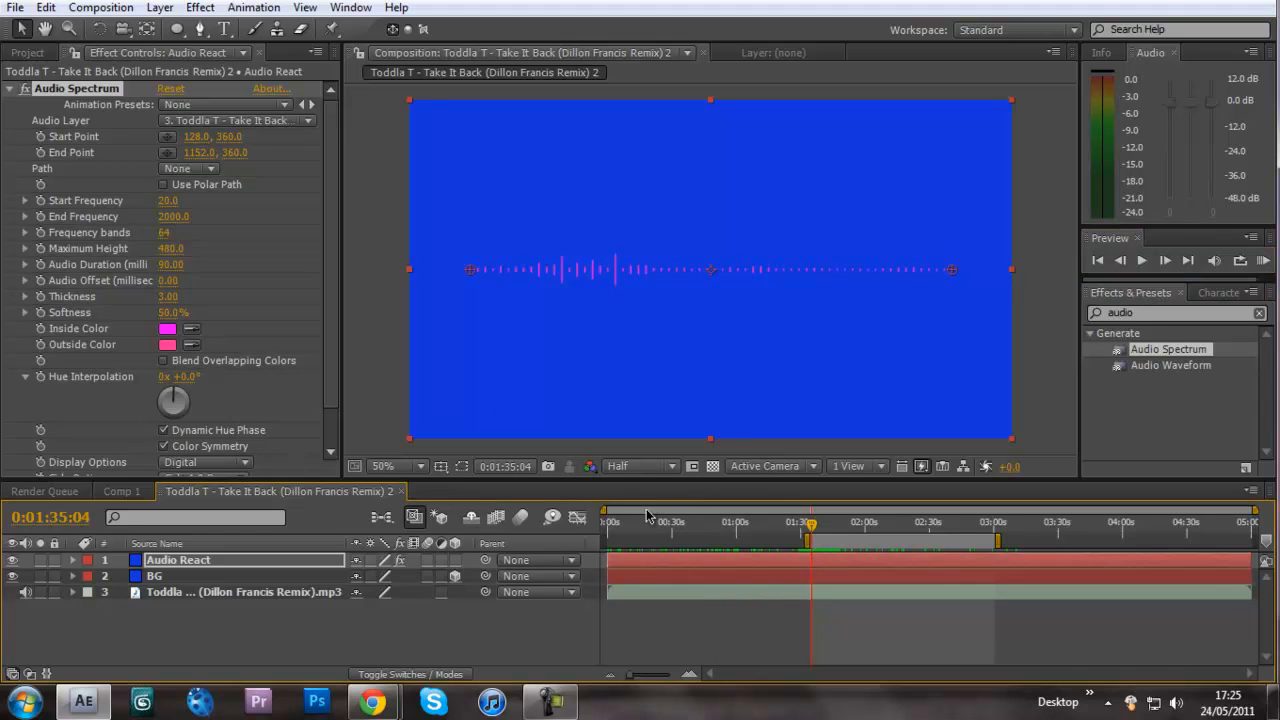
{"action": "mouse_move", "coordinate": [812, 530]}
{"action": "left_mouse_down"}
{"action": "mouse_move", "coordinate": [922, 533]}
{"action": "mouse_move", "coordinate": [824, 537]}
{"action": "left_mouse_up"}
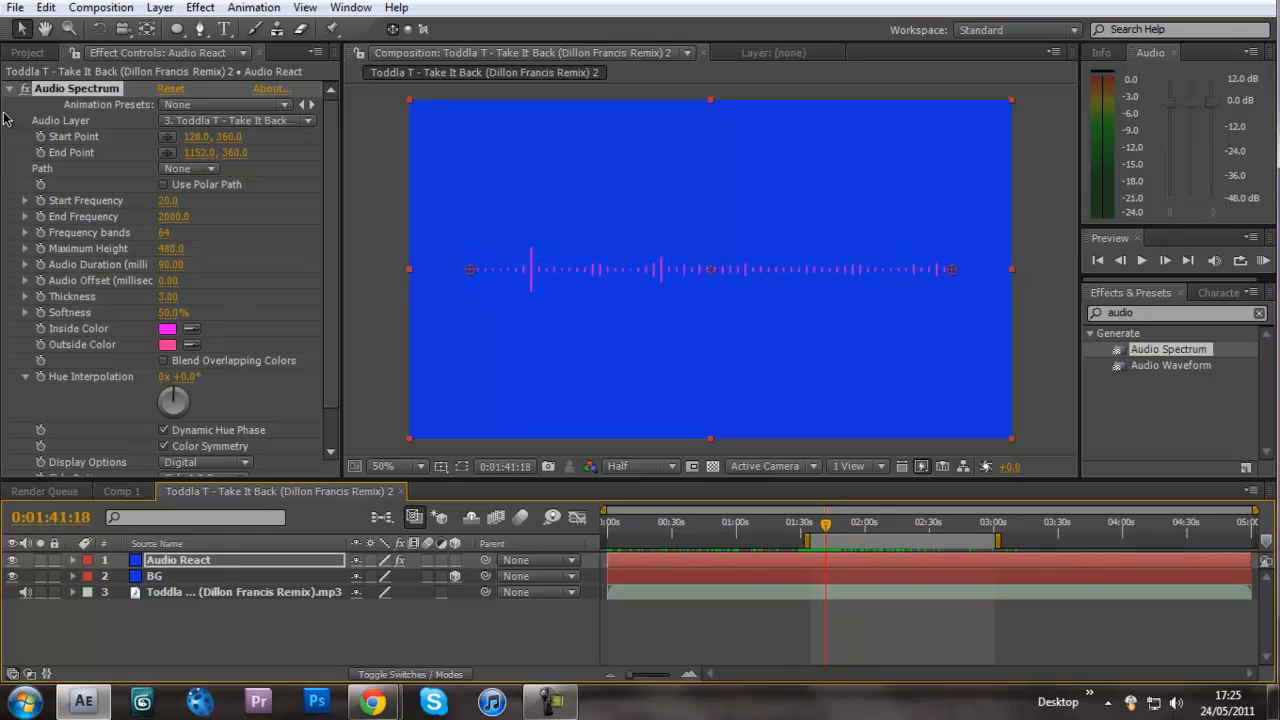
Step: Hide the BG layer, set the Audio Spectrum's Start Frequency to 1, and check it at other times
{"action": "left_click", "coordinate": [13, 576]}
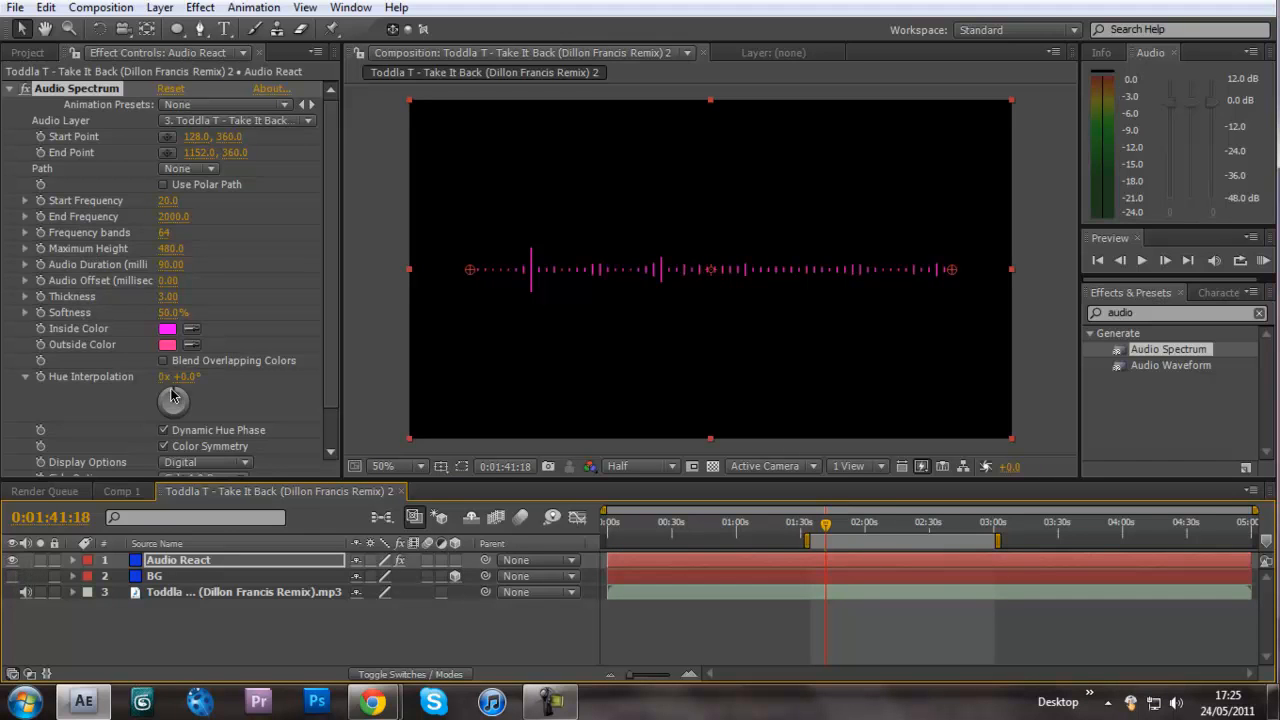
{"action": "left_click", "coordinate": [166, 200]}
{"action": "key", "text": "Return"}
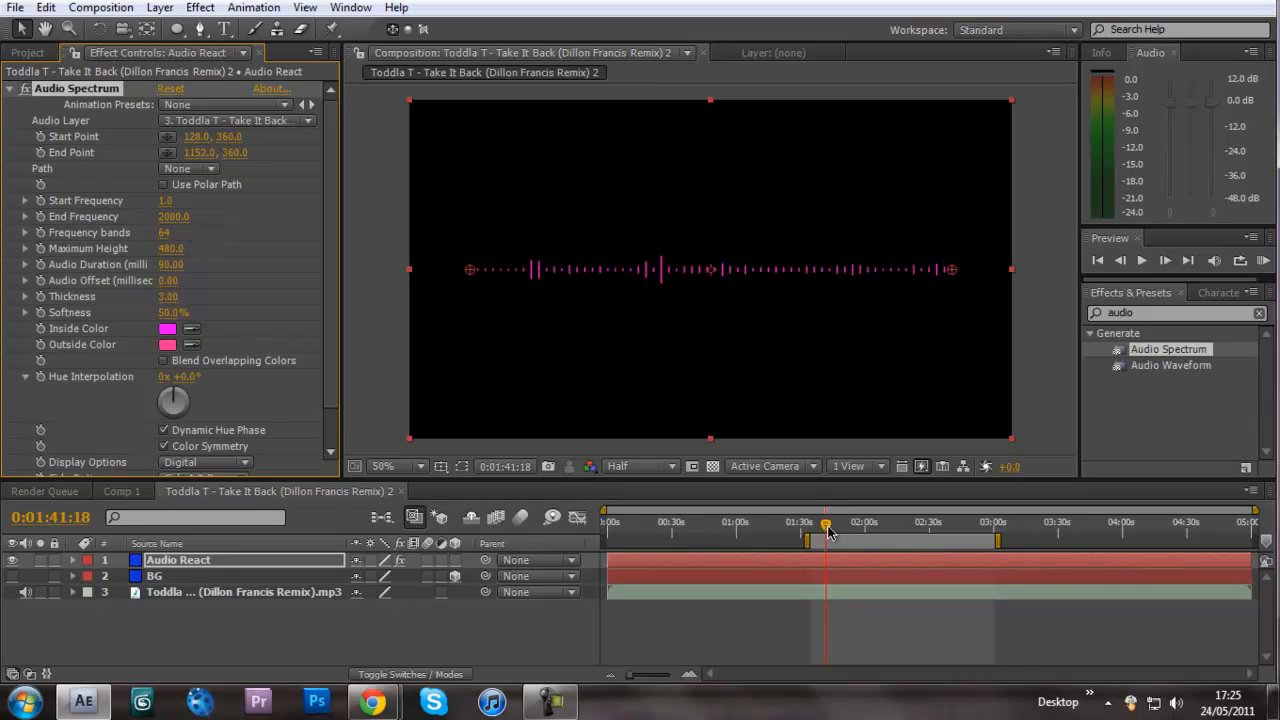
{"action": "left_click_drag", "start_coordinate": [827, 532], "coordinate": [879, 532]}
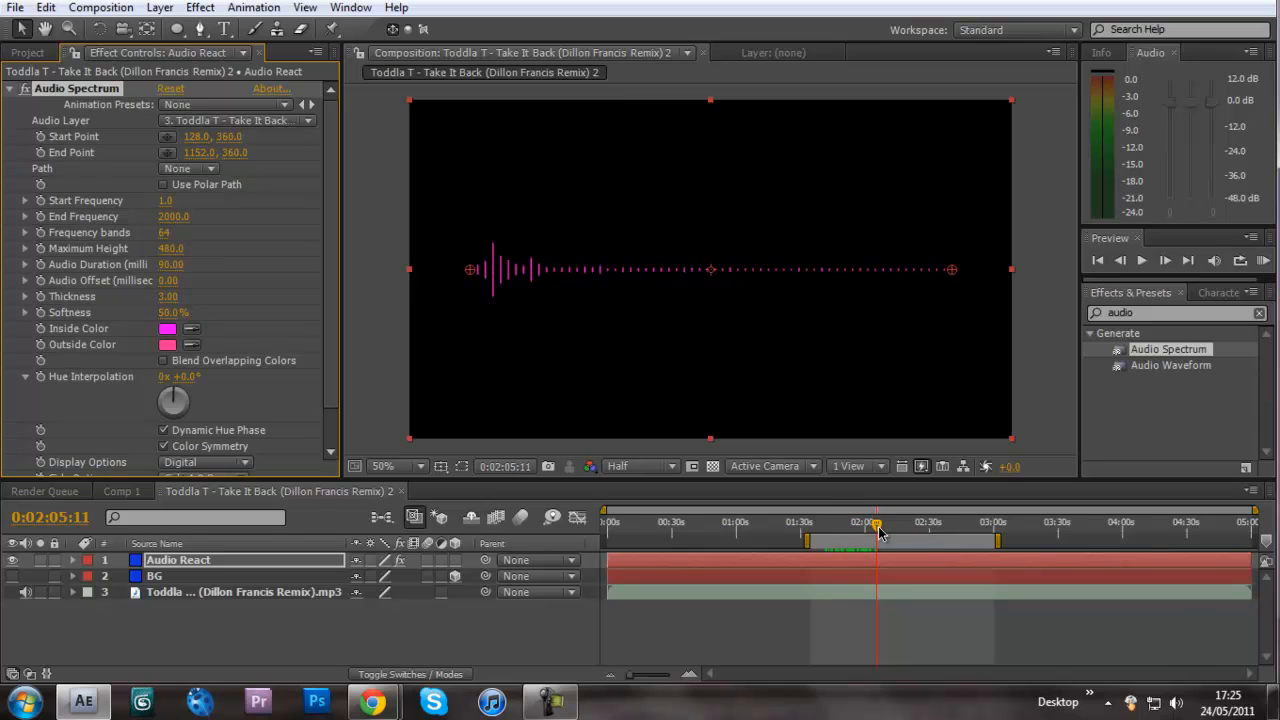
Step: Try an End Frequency of 4700 for the Audio Spectrum, and settle on 1700 while checking different times
{"action": "left_click_drag", "start_coordinate": [183, 217], "coordinate": [234, 217]}
{"action": "mouse_move", "coordinate": [875, 528]}
{"action": "left_mouse_down"}
{"action": "mouse_move", "coordinate": [908, 528]}
{"action": "mouse_move", "coordinate": [882, 528]}
{"action": "left_mouse_up"}
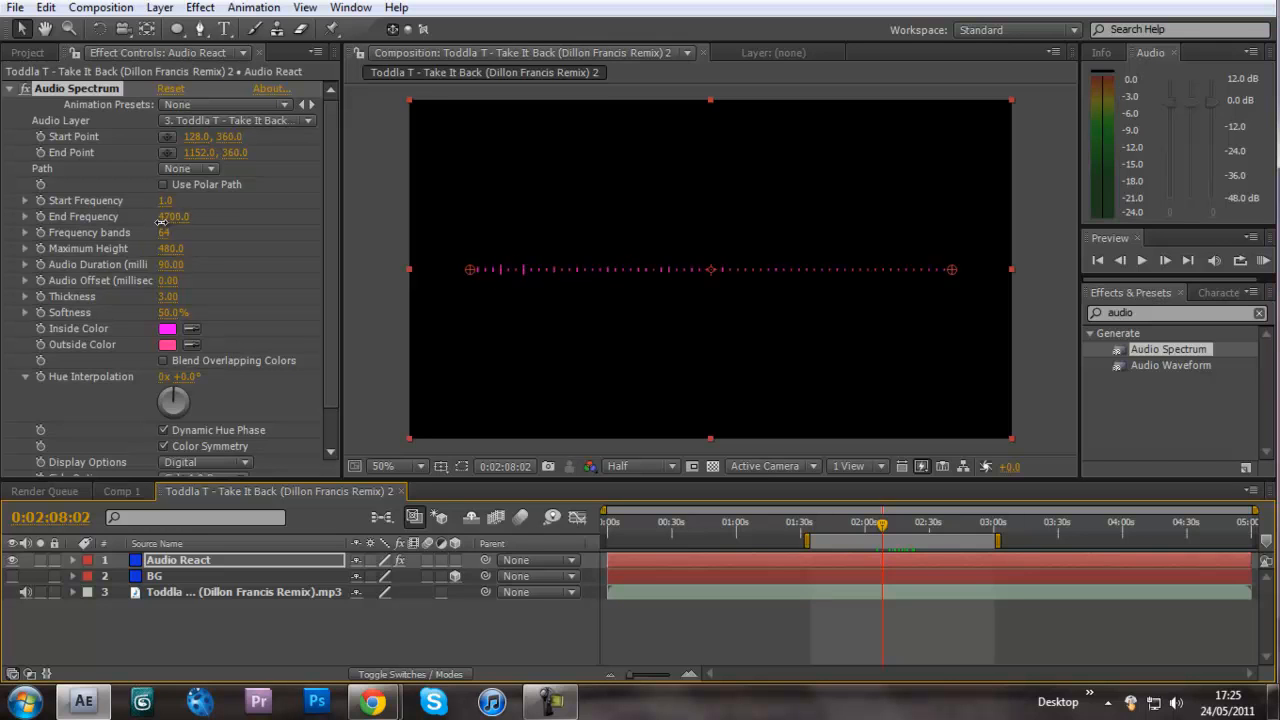
{"action": "left_click_drag", "start_coordinate": [161, 220], "coordinate": [146, 232]}
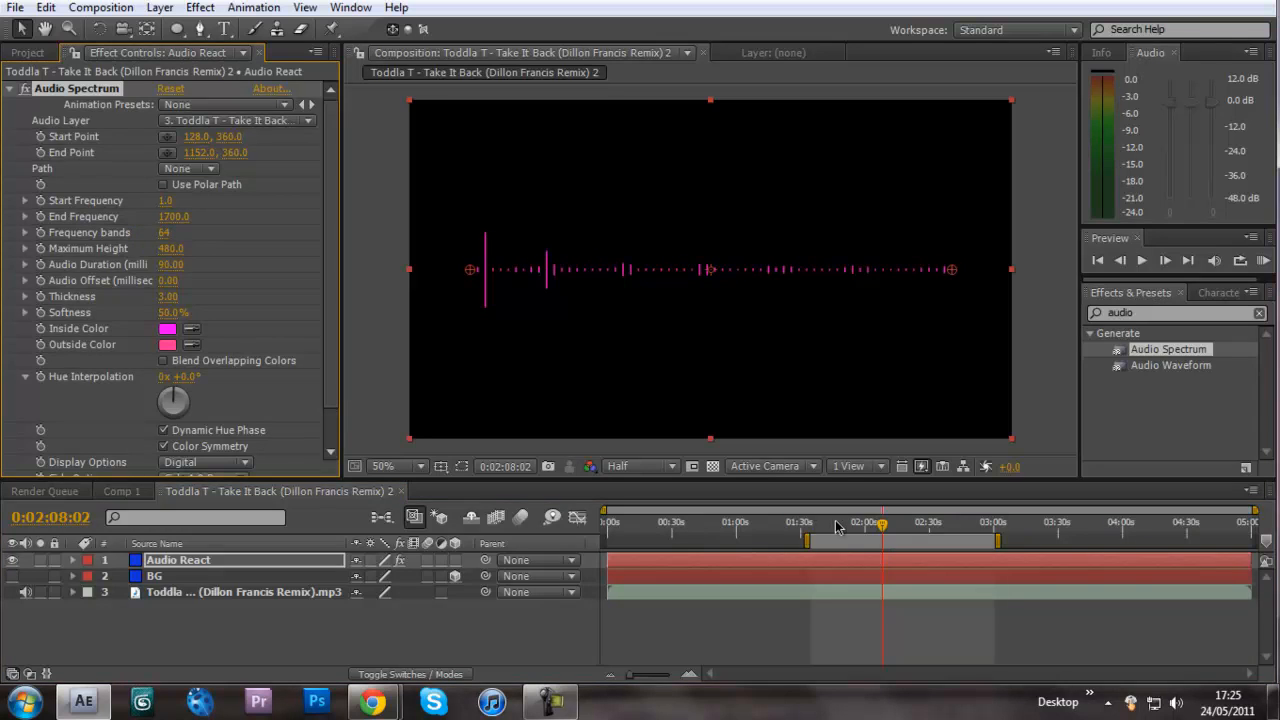
{"action": "left_click_drag", "start_coordinate": [881, 524], "coordinate": [822, 524]}
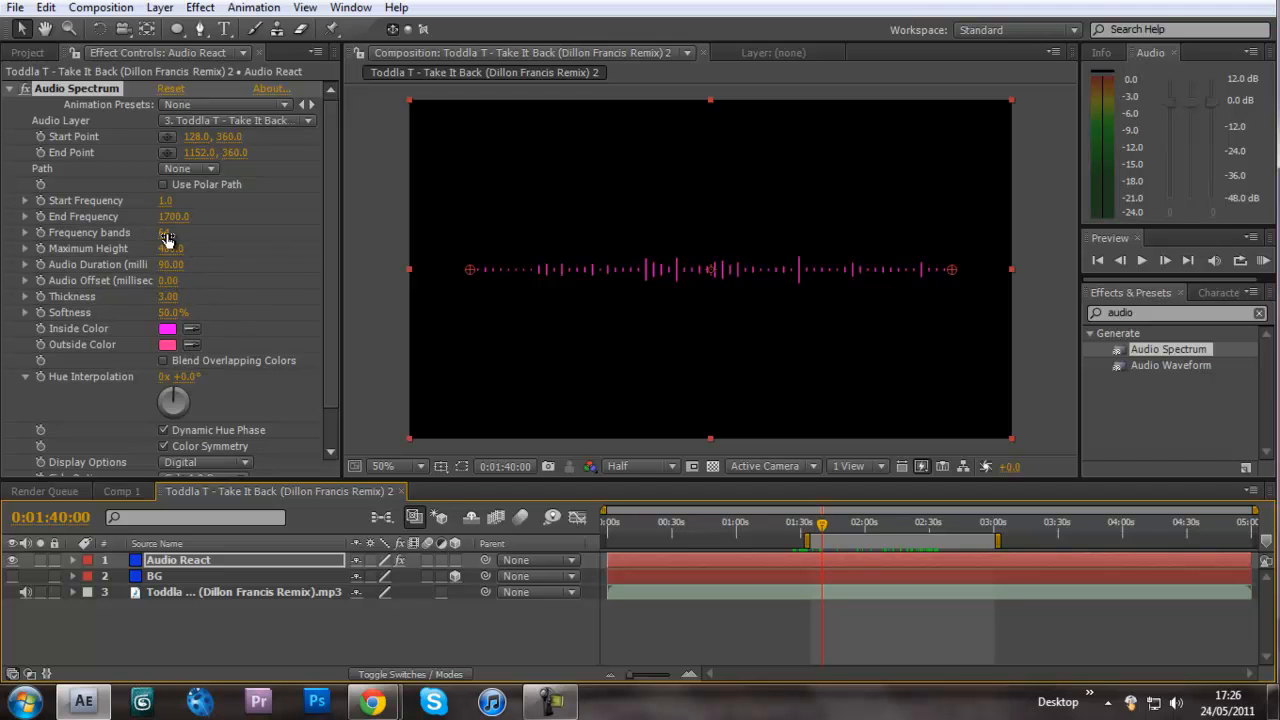
Step: Try raising the Audio Spectrum's Frequency bands to 561 and check the shape at other times
{"action": "left_click_drag", "start_coordinate": [167, 238], "coordinate": [274, 254]}
{"action": "mouse_move", "coordinate": [826, 535]}
{"action": "left_mouse_down"}
{"action": "mouse_move", "coordinate": [877, 540]}
{"action": "mouse_move", "coordinate": [838, 540]}
{"action": "left_mouse_up"}
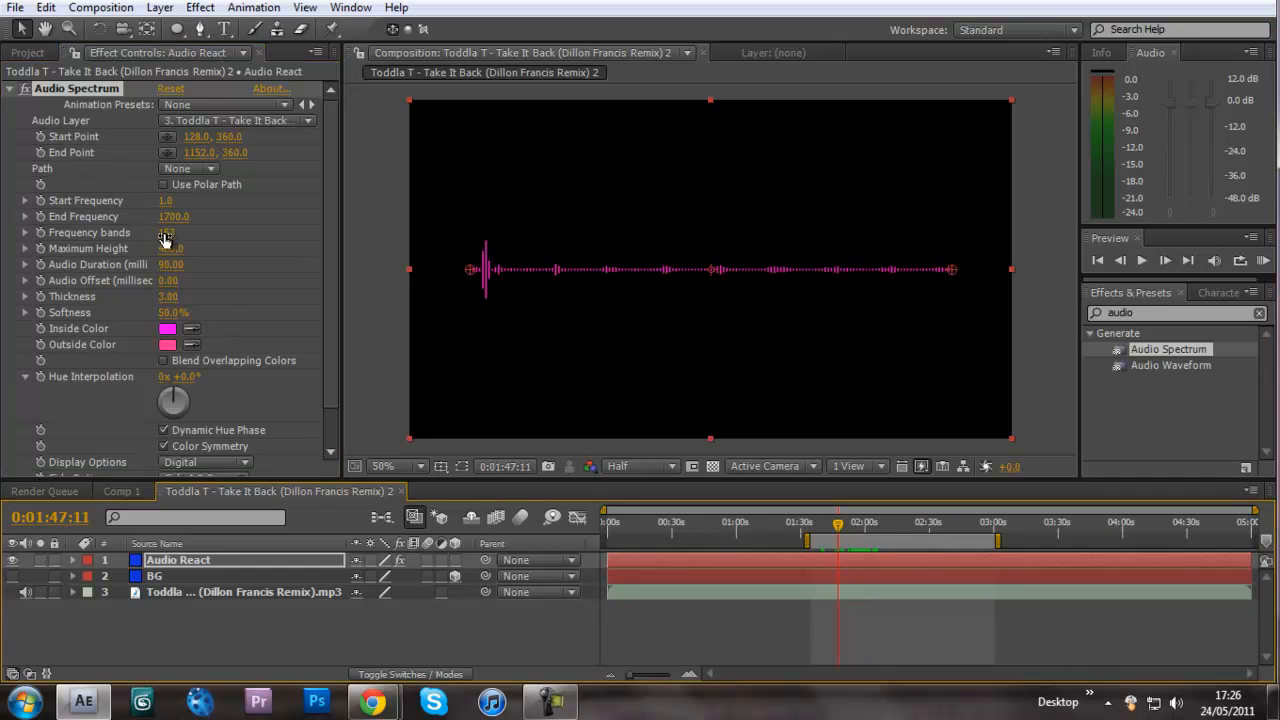
{"action": "left_click_drag", "start_coordinate": [166, 232], "coordinate": [740, 451]}
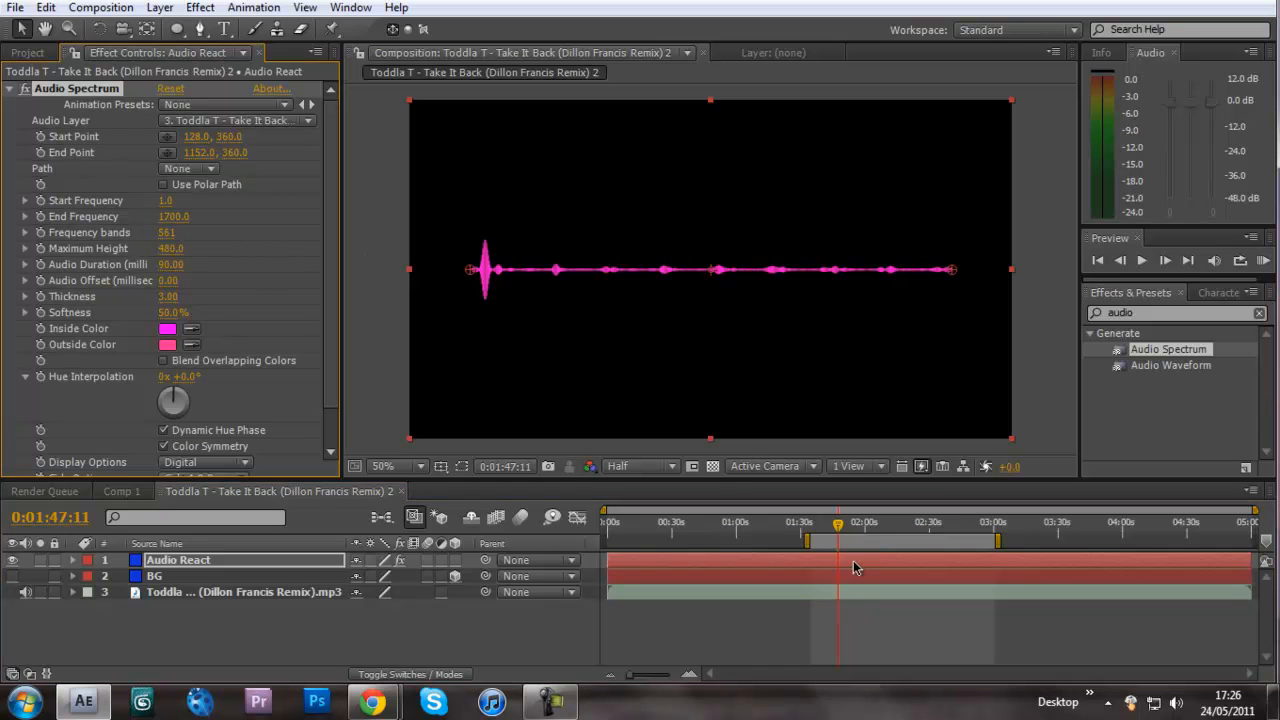
{"action": "left_click_drag", "start_coordinate": [838, 528], "coordinate": [880, 530]}
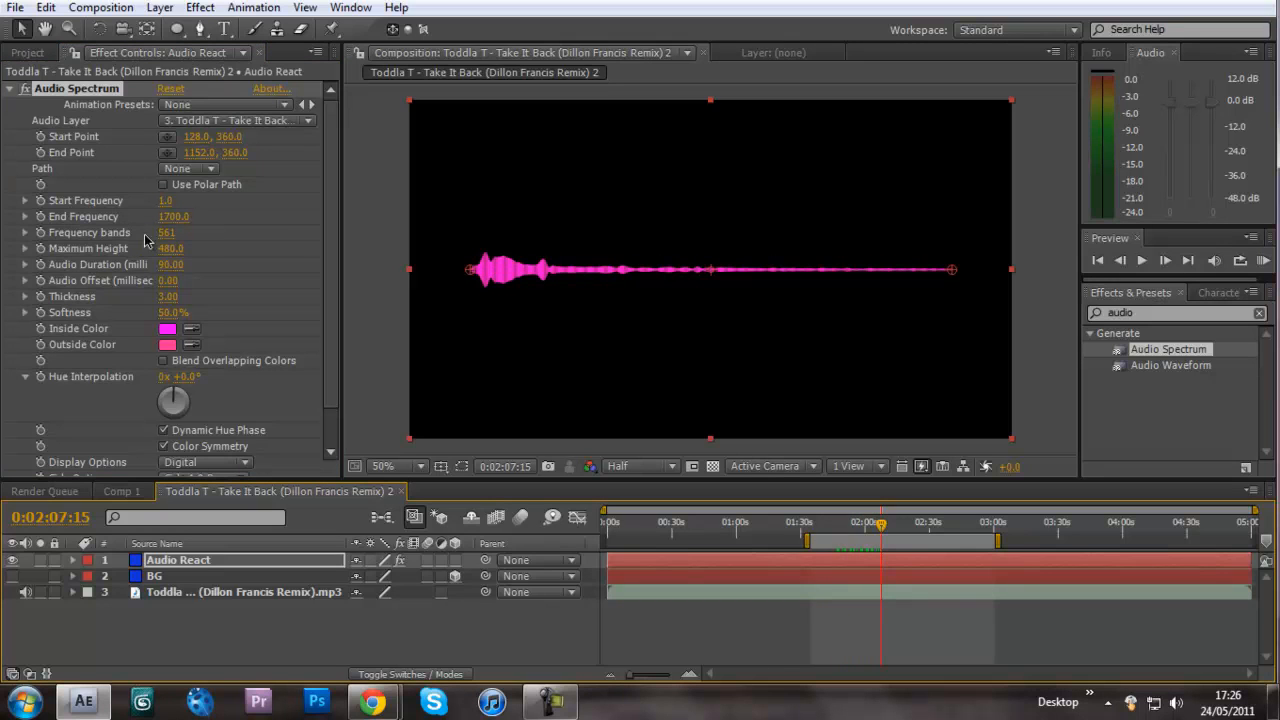
Step: Set the Audio Spectrum's Frequency bands to 264, checking the result around 2:23
{"action": "left_click_drag", "start_coordinate": [167, 232], "coordinate": [44, 232]}
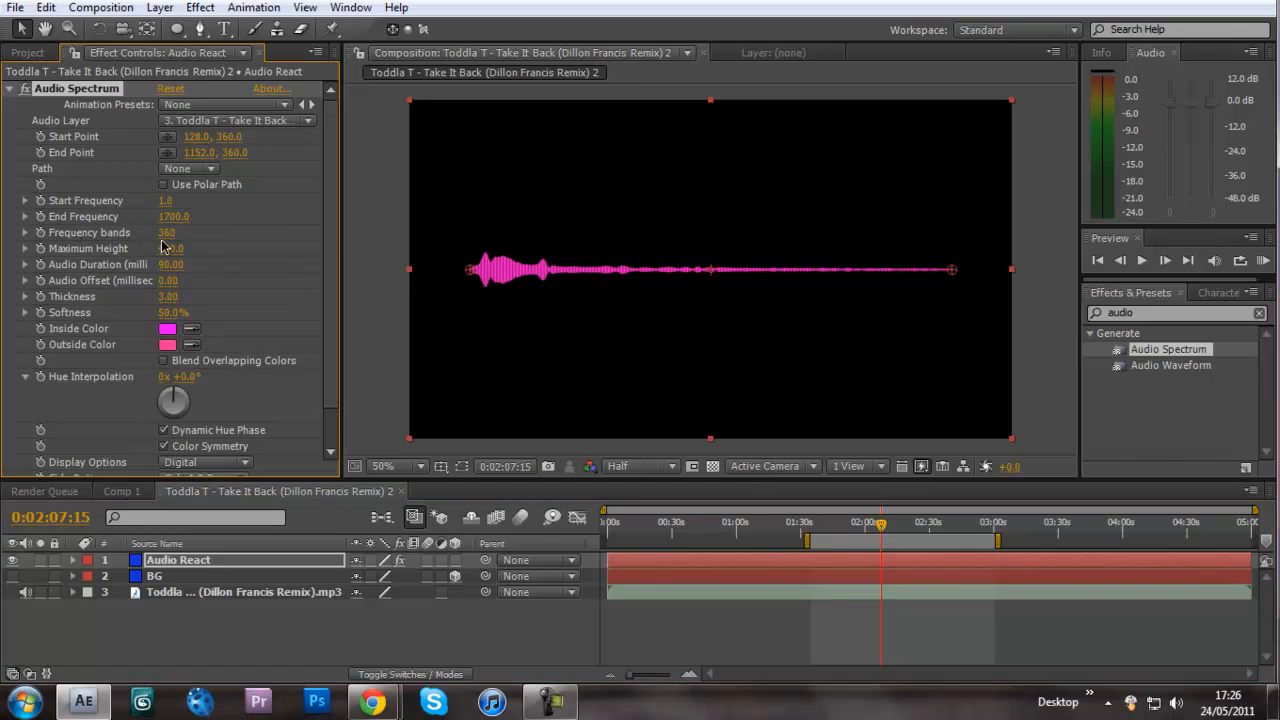
{"action": "mouse_move", "coordinate": [166, 232]}
{"action": "left_mouse_down"}
{"action": "mouse_move", "coordinate": [137, 234]}
{"action": "mouse_move", "coordinate": [177, 234]}
{"action": "left_mouse_up"}
{"action": "left_click_drag", "start_coordinate": [890, 533], "coordinate": [916, 527]}
{"action": "left_click_drag", "start_coordinate": [167, 242], "coordinate": [413, 254]}
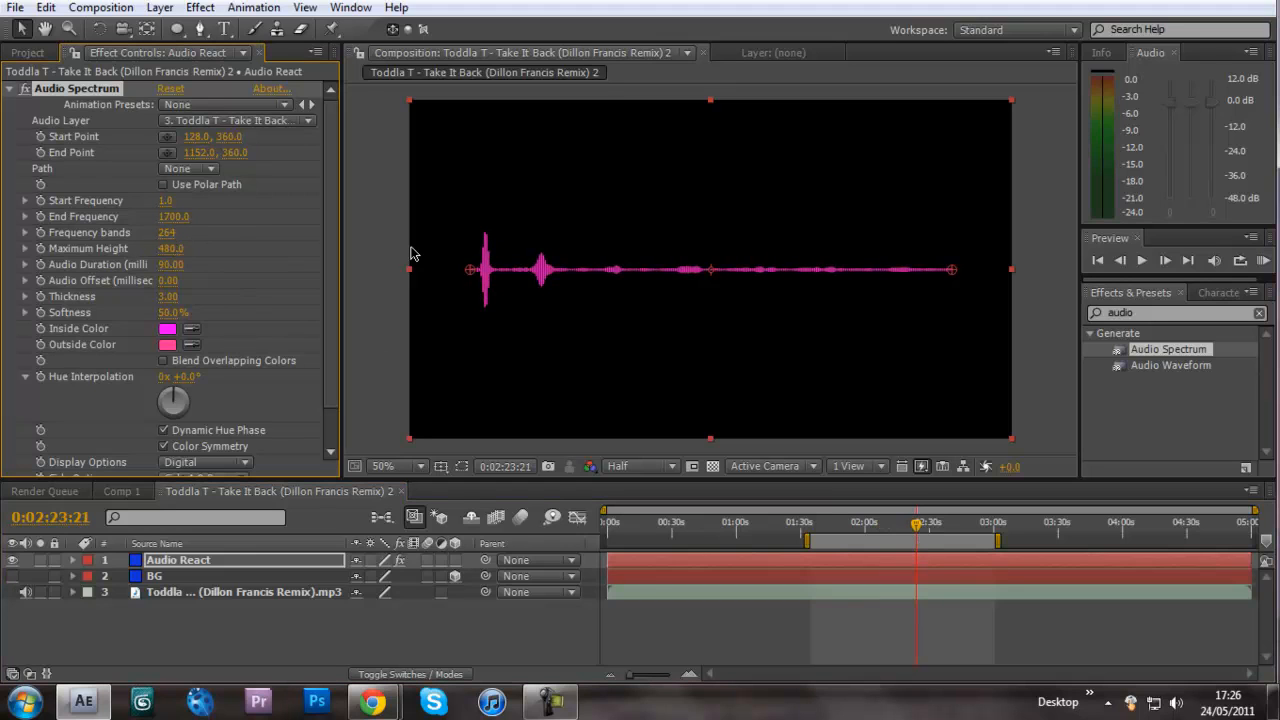
Step: Set the Audio Spectrum's Hue Interpolation to one full revolution and enable Blend Overlapping Colors, checking the colours at other times
{"action": "left_click", "coordinate": [163, 378]}
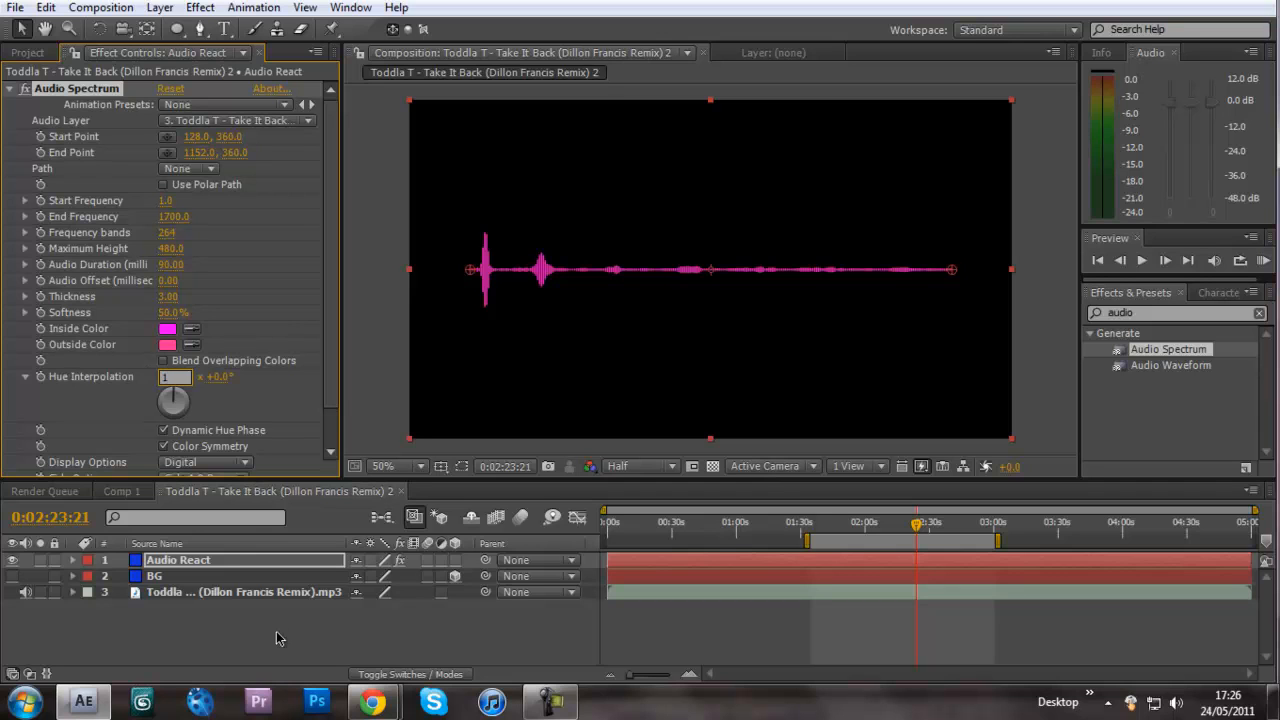
{"action": "type", "text": "1"}
{"action": "key", "text": "Return"}
{"action": "left_click_drag", "start_coordinate": [913, 530], "coordinate": [813, 533]}
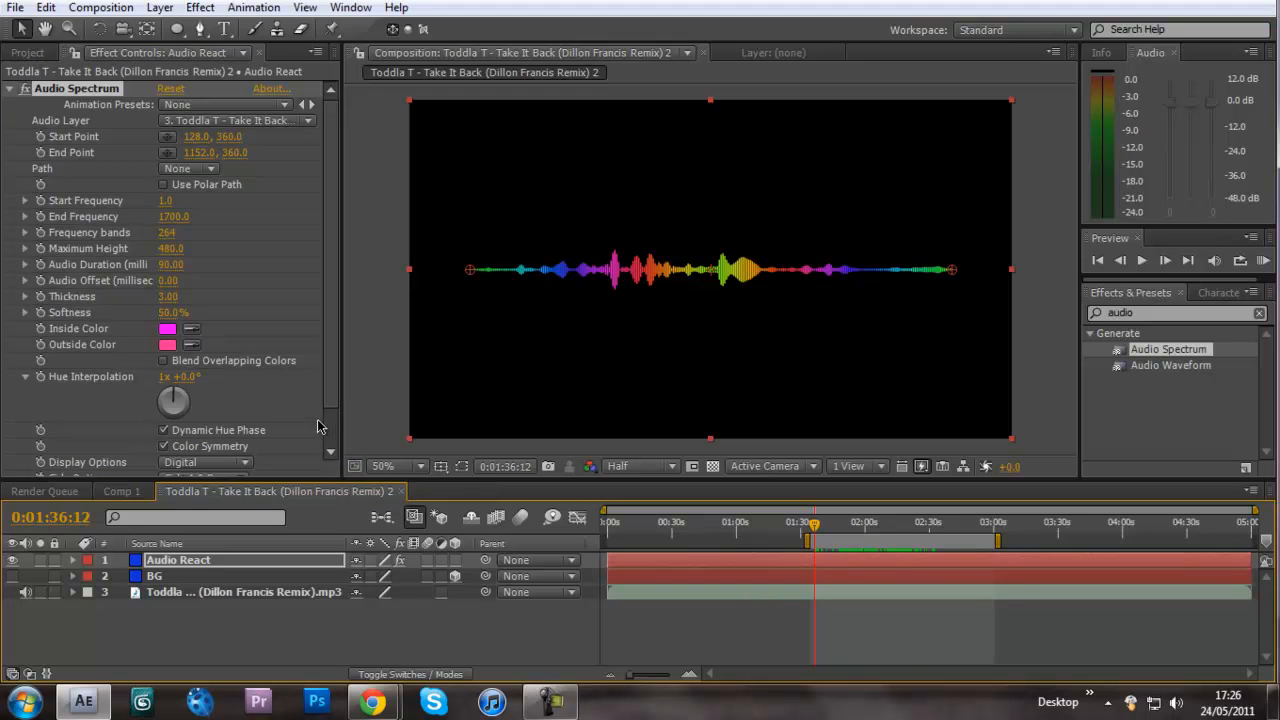
{"action": "left_click", "coordinate": [163, 362]}
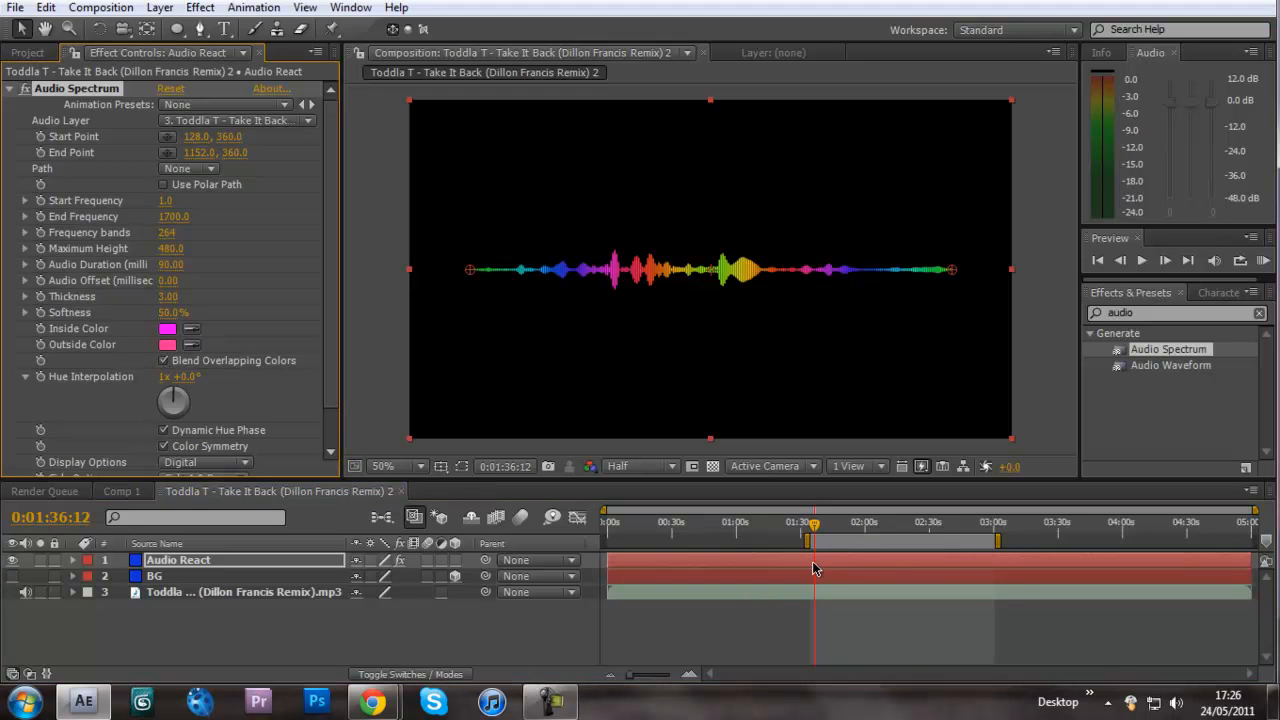
{"action": "left_click_drag", "start_coordinate": [815, 530], "coordinate": [851, 537]}
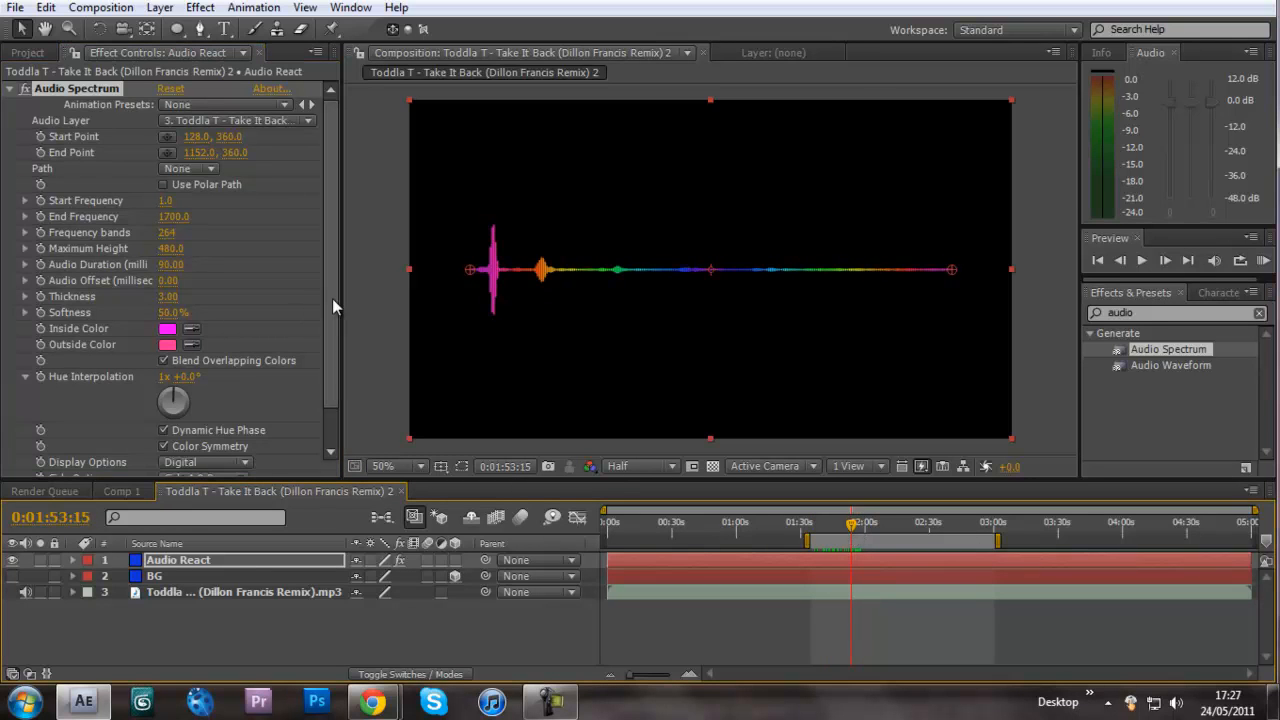
Step: Set the Audio Spectrum's Thickness to 3.20 and Softness to 78%, and check the result around 1:35
{"action": "left_click_drag", "start_coordinate": [333, 297], "coordinate": [336, 237]}
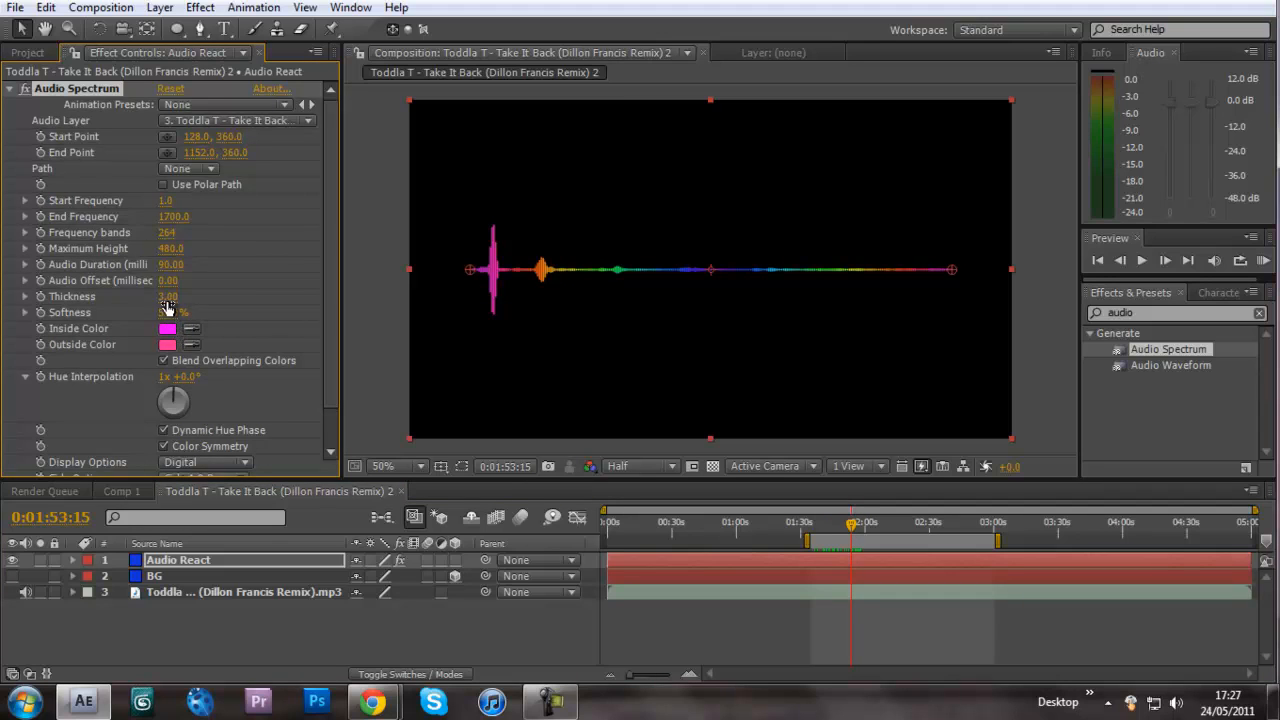
{"action": "left_click_drag", "start_coordinate": [168, 296], "coordinate": [173, 298]}
{"action": "left_click_drag", "start_coordinate": [225, 314], "coordinate": [175, 314]}
{"action": "left_click_drag", "start_coordinate": [857, 530], "coordinate": [813, 537]}
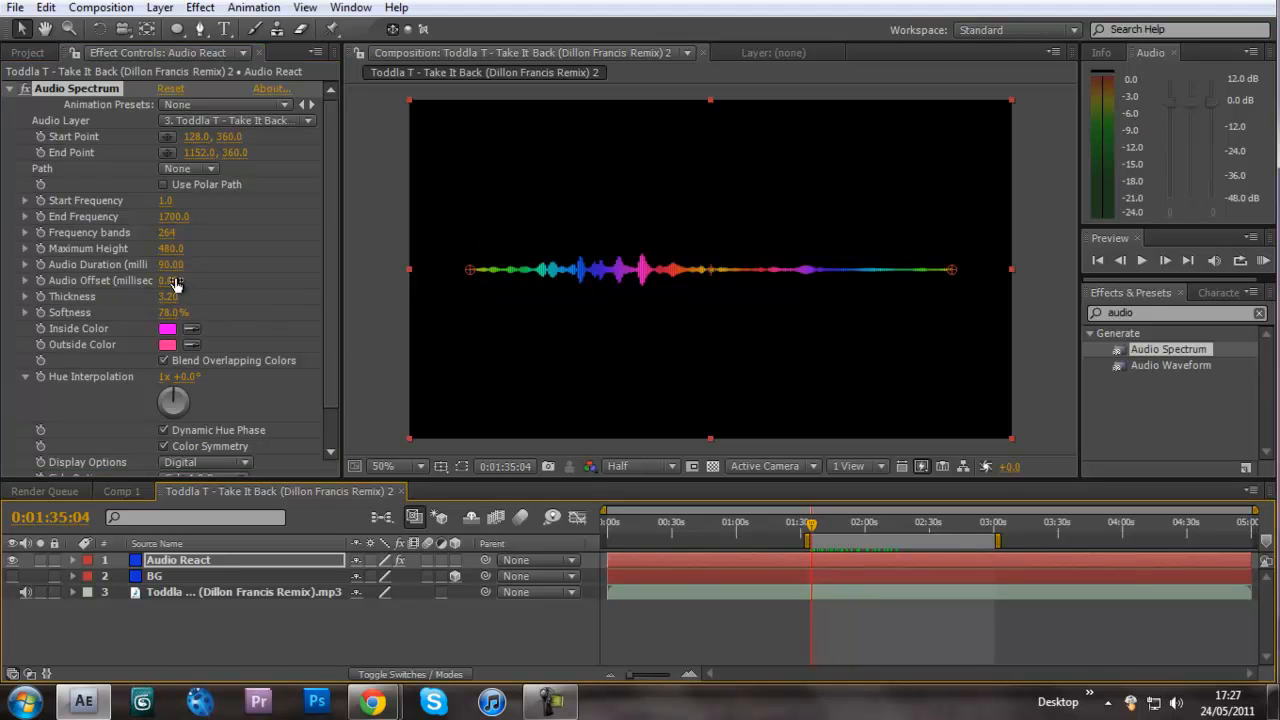
Step: Try Use Polar Path on the Audio Spectrum with a Maximum Height of 7300 and preview the animation
{"action": "left_click", "coordinate": [164, 185]}
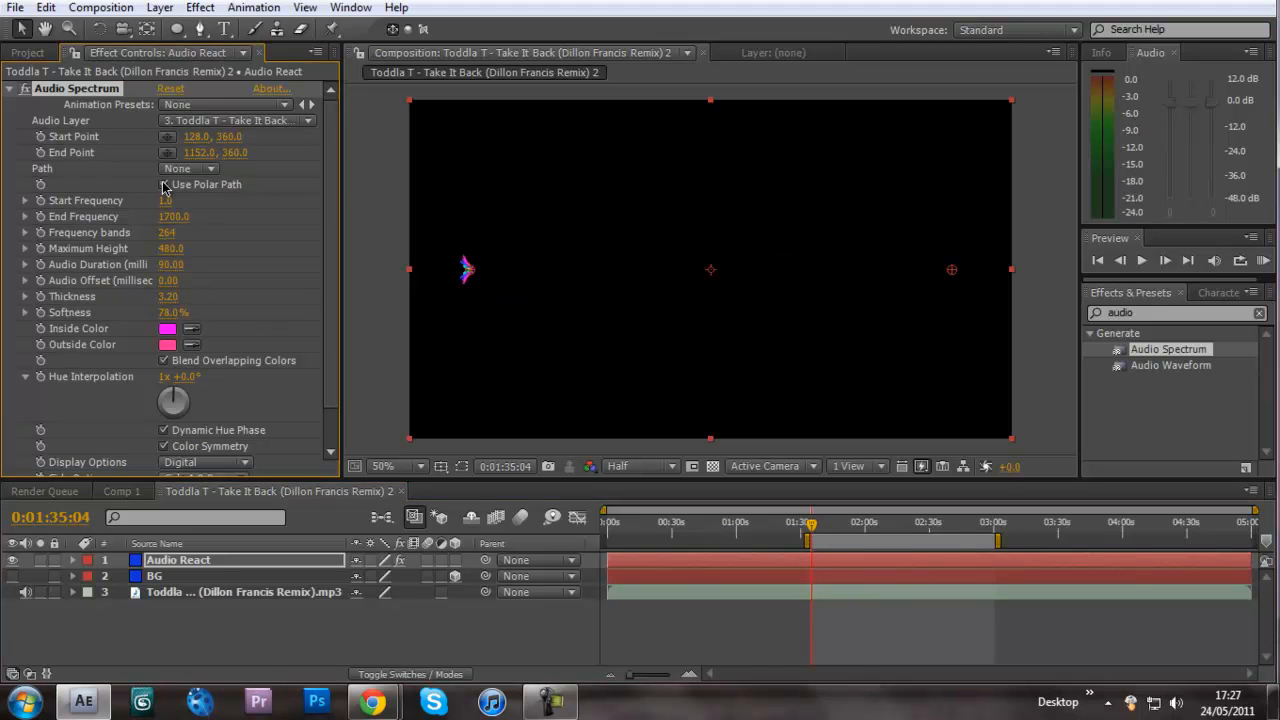
{"action": "mouse_move", "coordinate": [812, 524]}
{"action": "left_mouse_down"}
{"action": "mouse_move", "coordinate": [908, 540]}
{"action": "mouse_move", "coordinate": [826, 540]}
{"action": "left_mouse_up"}
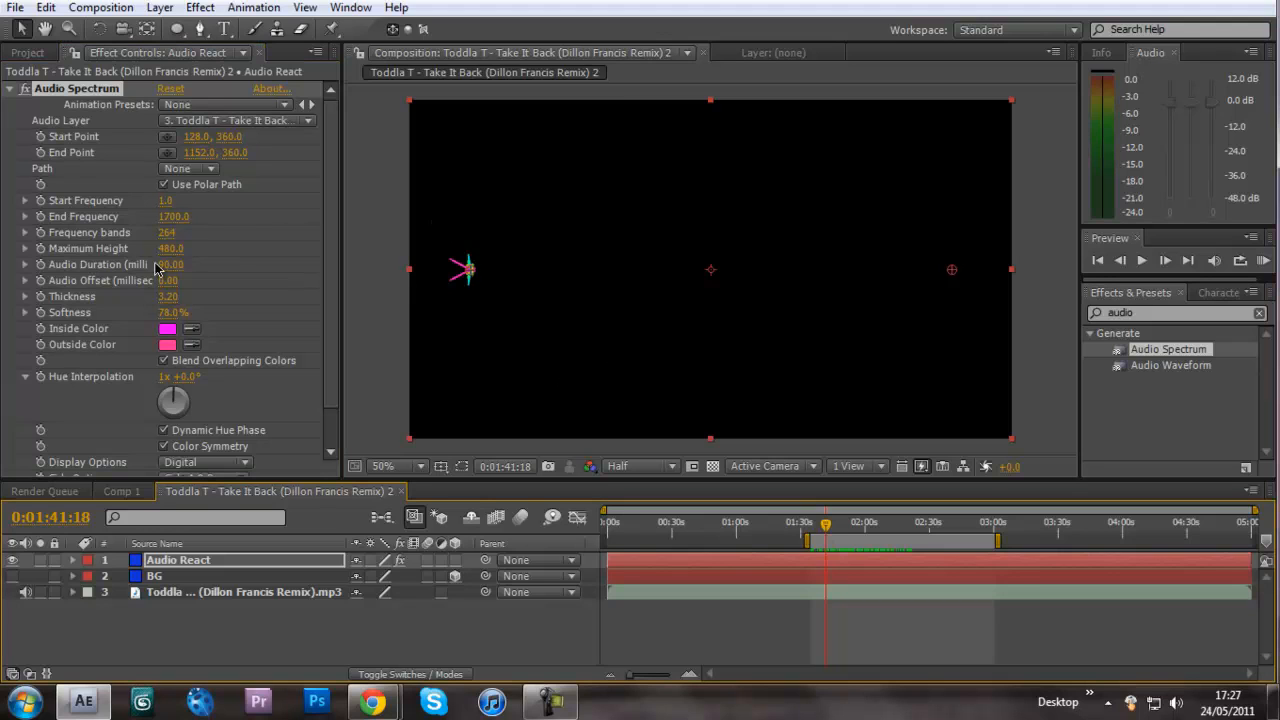
{"action": "left_click_drag", "start_coordinate": [166, 238], "coordinate": [824, 264]}
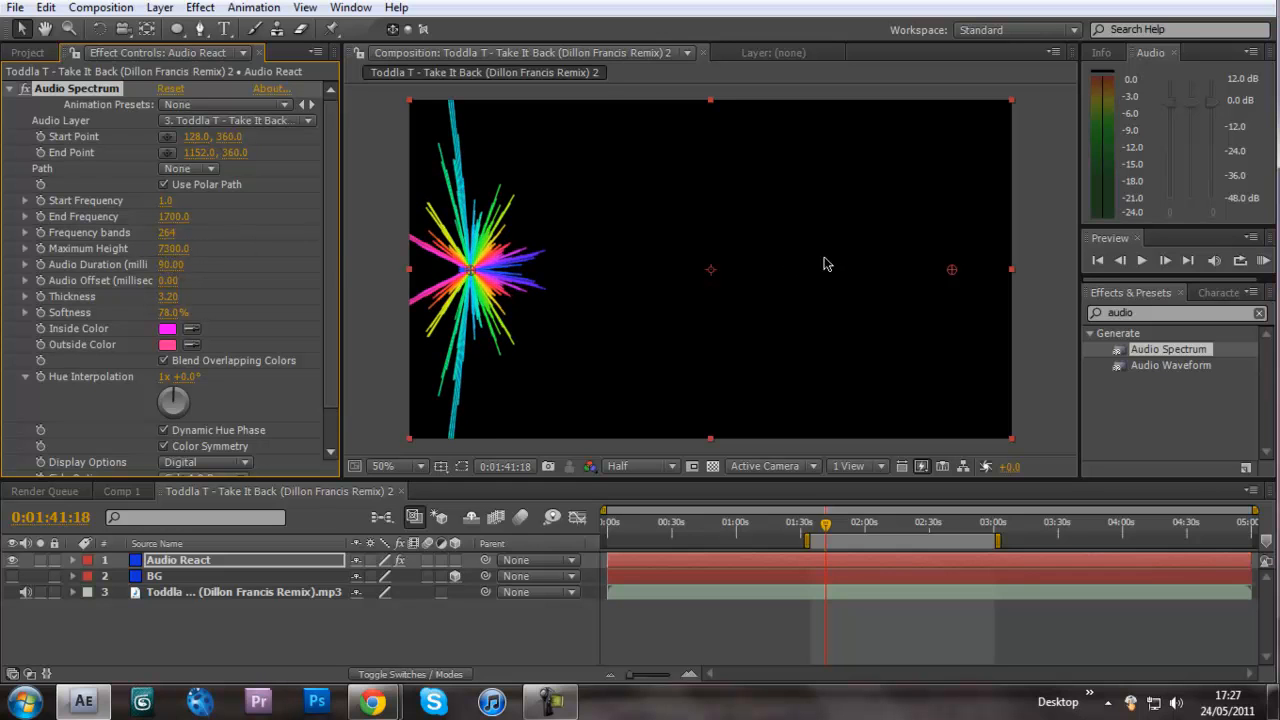
{"action": "left_click", "coordinate": [1263, 260]}
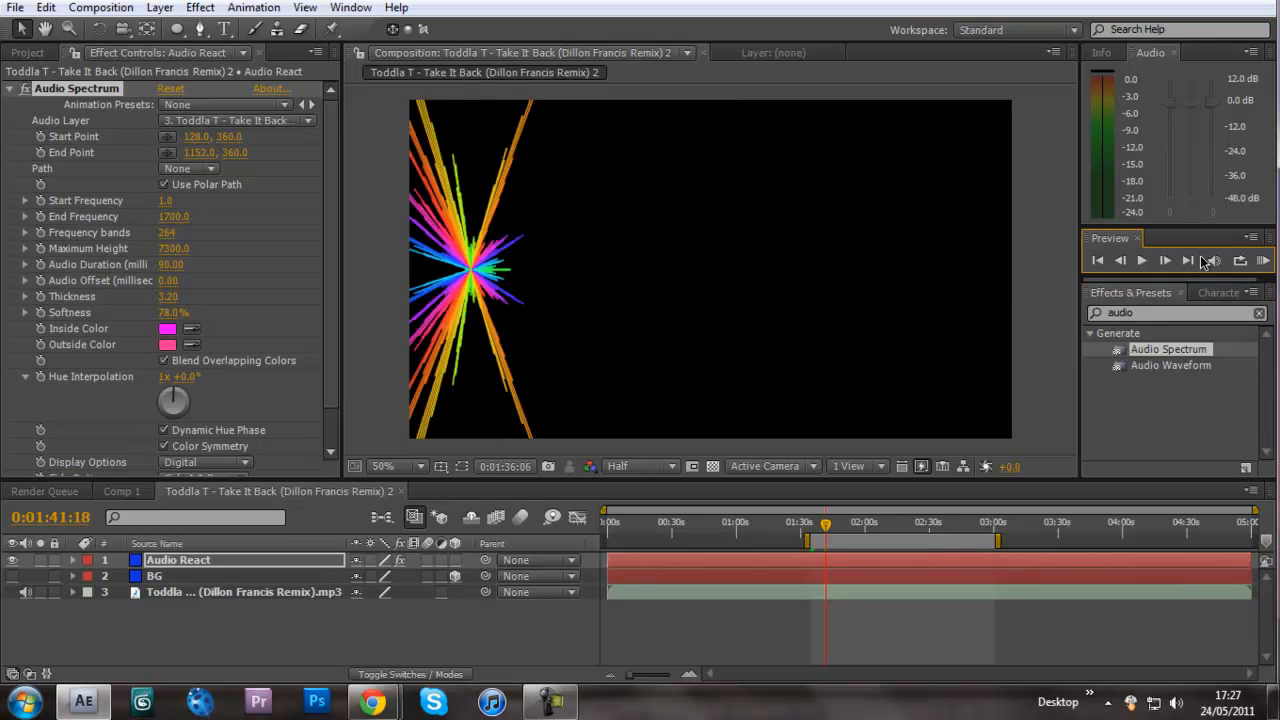
{"action": "left_click", "coordinate": [1098, 263]}
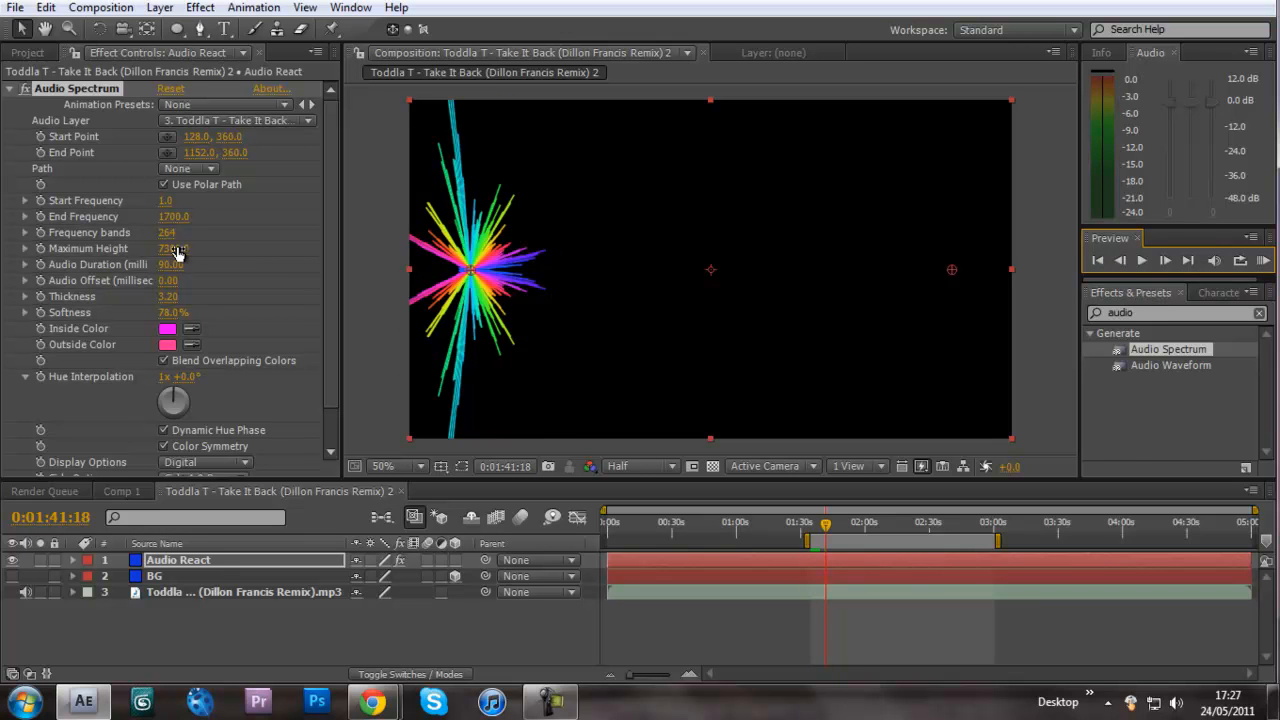
Step: Try the spectrum without the polar path at a Maximum Height of 5150, and undo all the polar path and height changes
{"action": "left_click", "coordinate": [164, 185]}
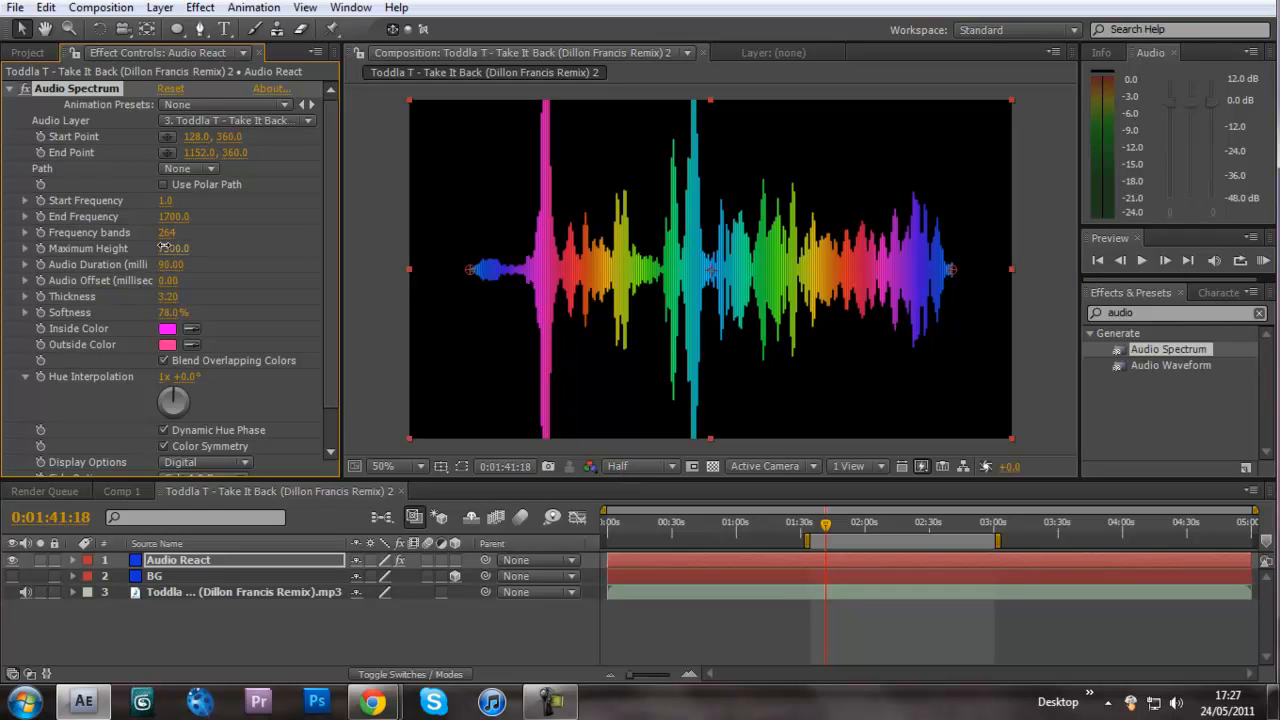
{"action": "left_click_drag", "start_coordinate": [170, 249], "coordinate": [28, 253]}
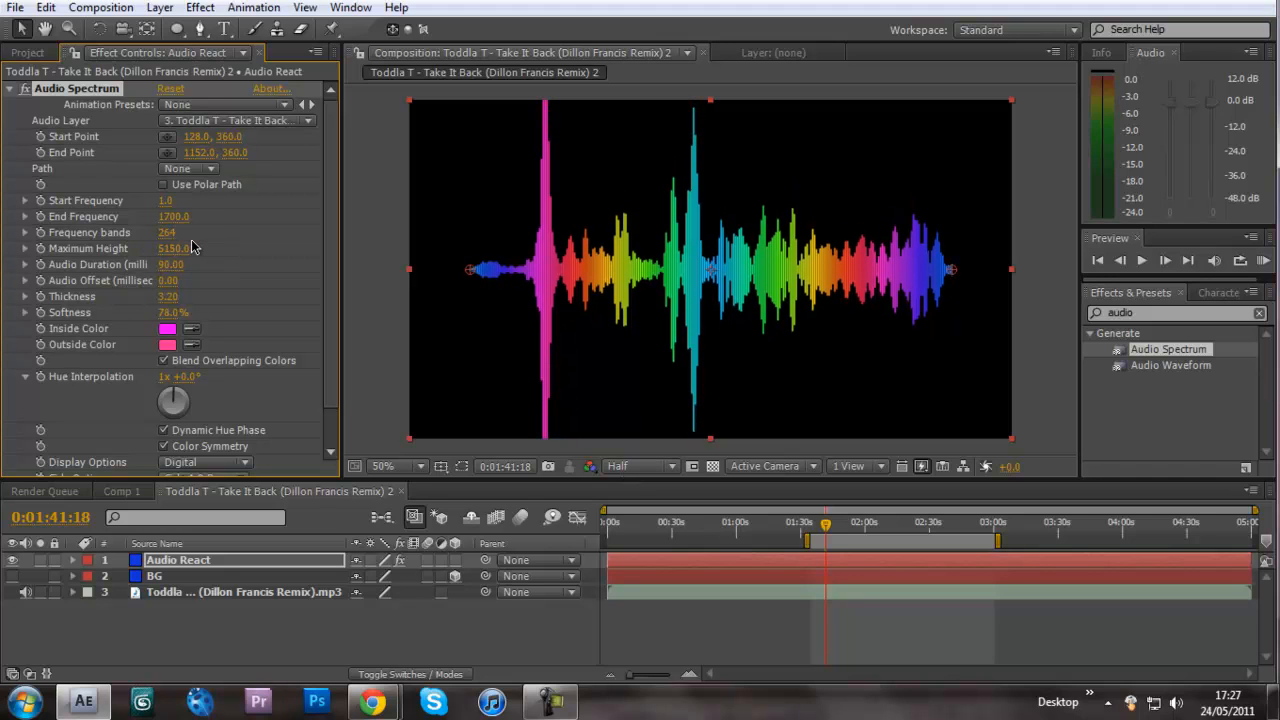
{"action": "key", "text": "ctrl+z"}
{"action": "key", "text": "ctrl+z"}
{"action": "key", "text": "ctrl+z"}
{"action": "key", "text": "ctrl+z"}
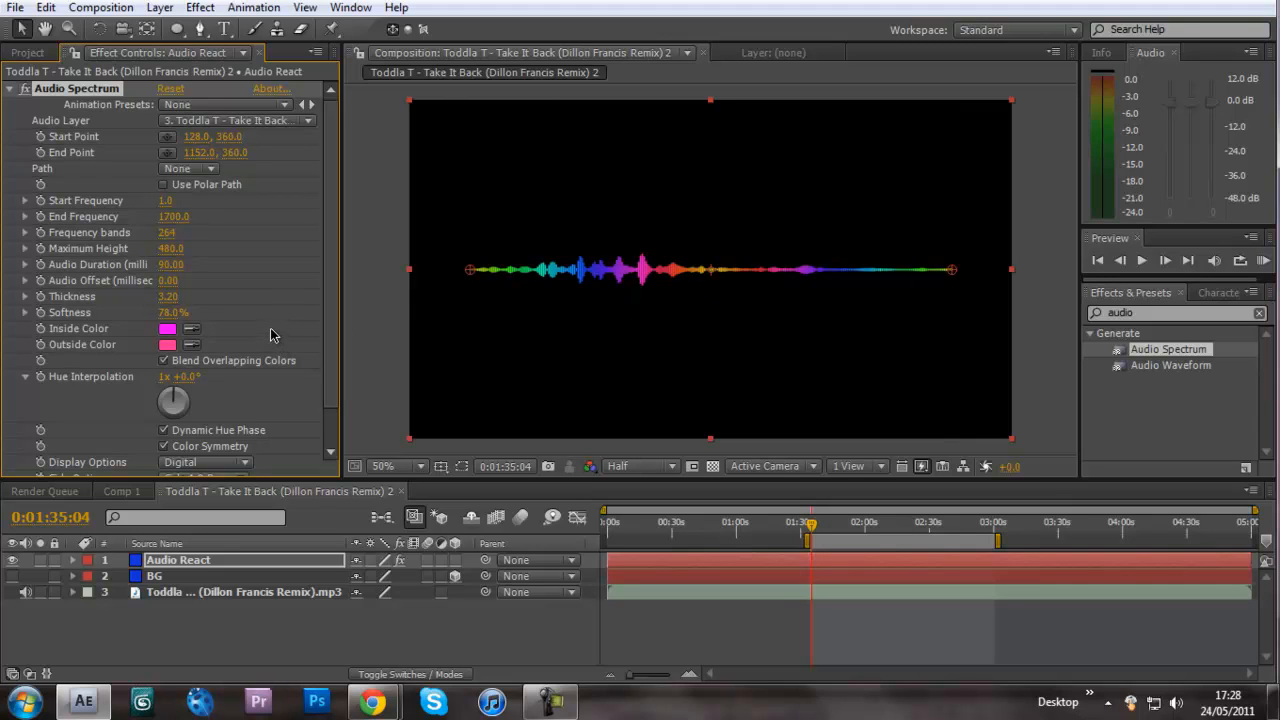
Step: Find the Stylize Glow effect, apply it to the Audio React layer, and check the glow up to around 2:00
{"action": "left_click_drag", "start_coordinate": [1148, 313], "coordinate": [1083, 315]}
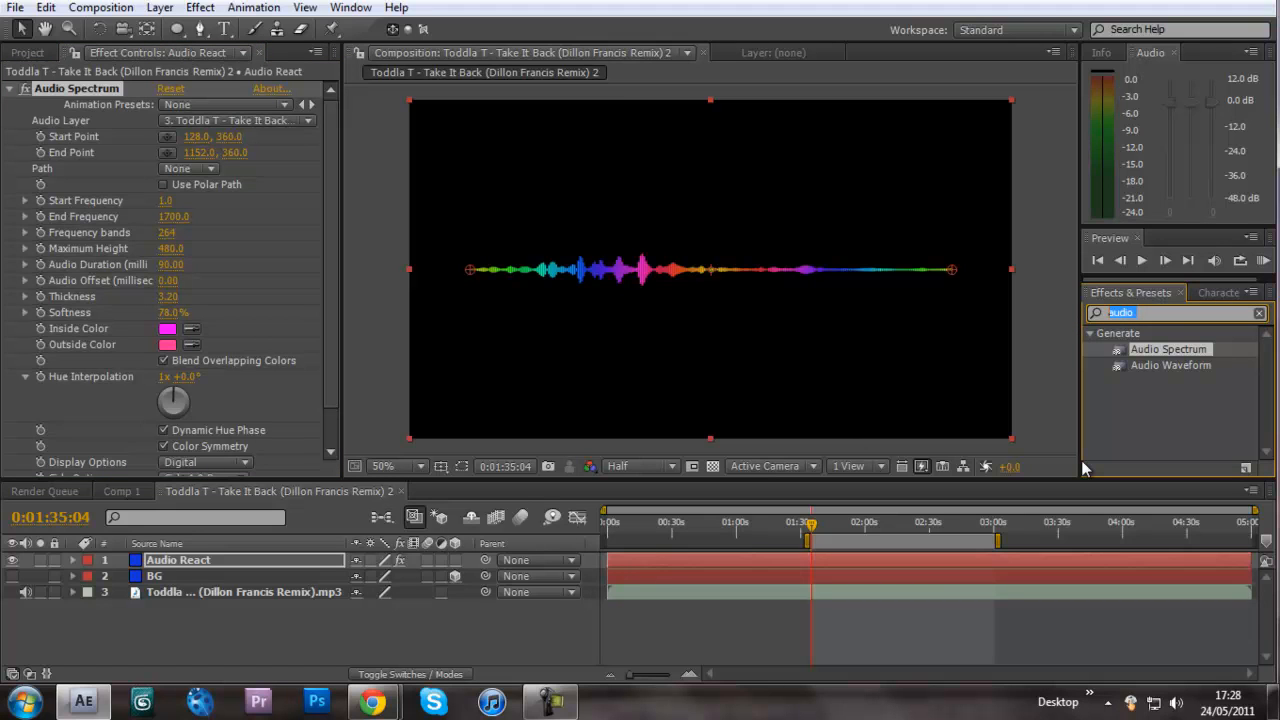
{"action": "type", "text": "glow"}
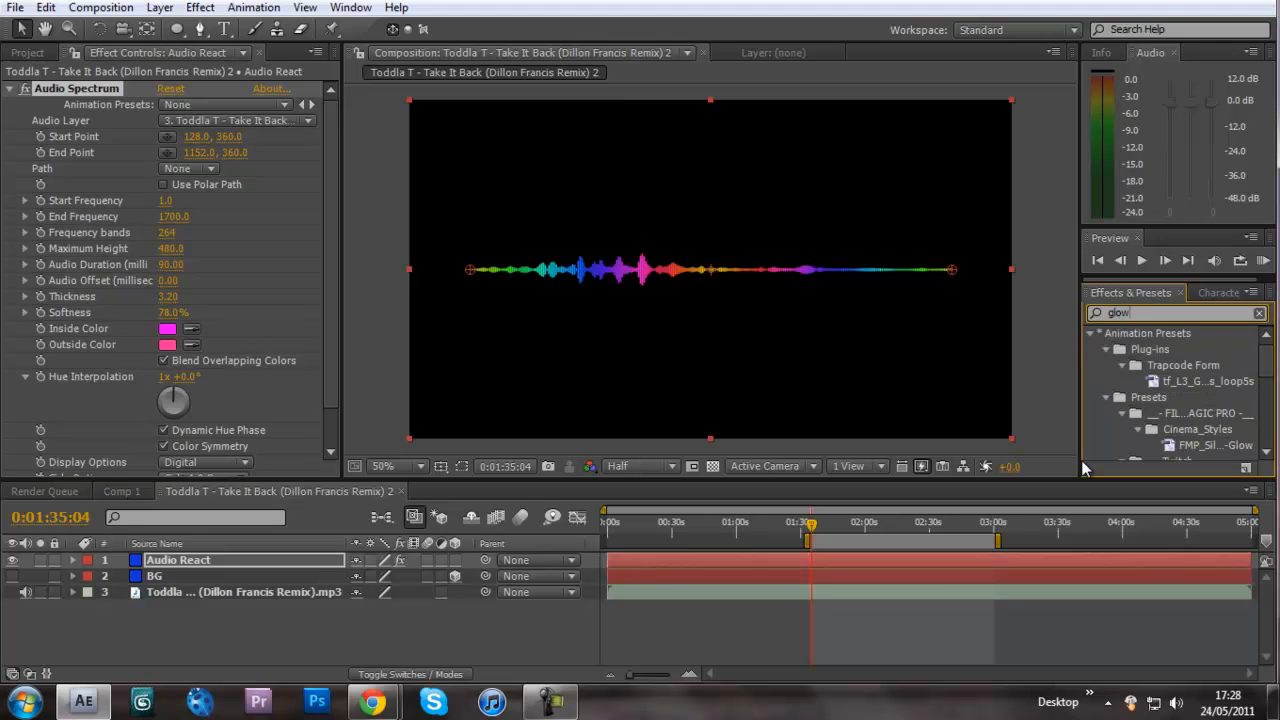
{"action": "scroll", "coordinate": [1210, 380], "scroll_direction": "down", "scroll_amount": 3}
{"action": "scroll", "coordinate": [1210, 380], "scroll_direction": "down", "scroll_amount": 2}
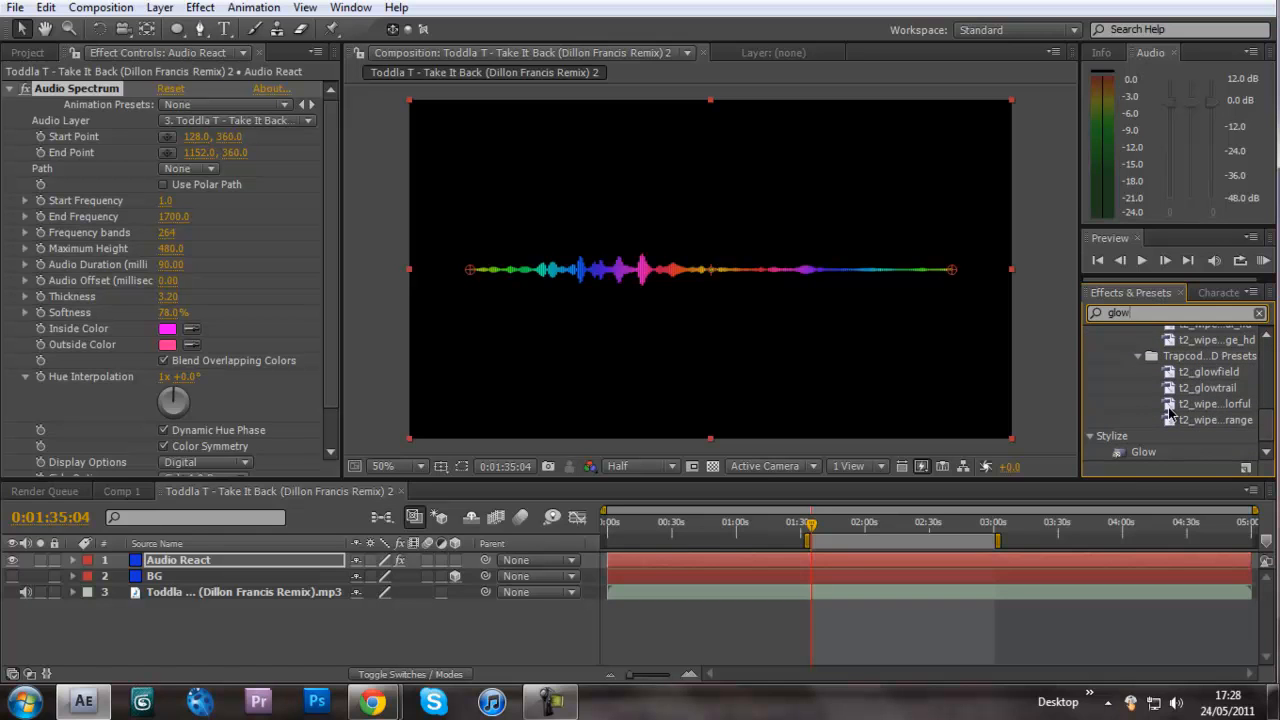
{"action": "left_click_drag", "start_coordinate": [1153, 456], "coordinate": [277, 563]}
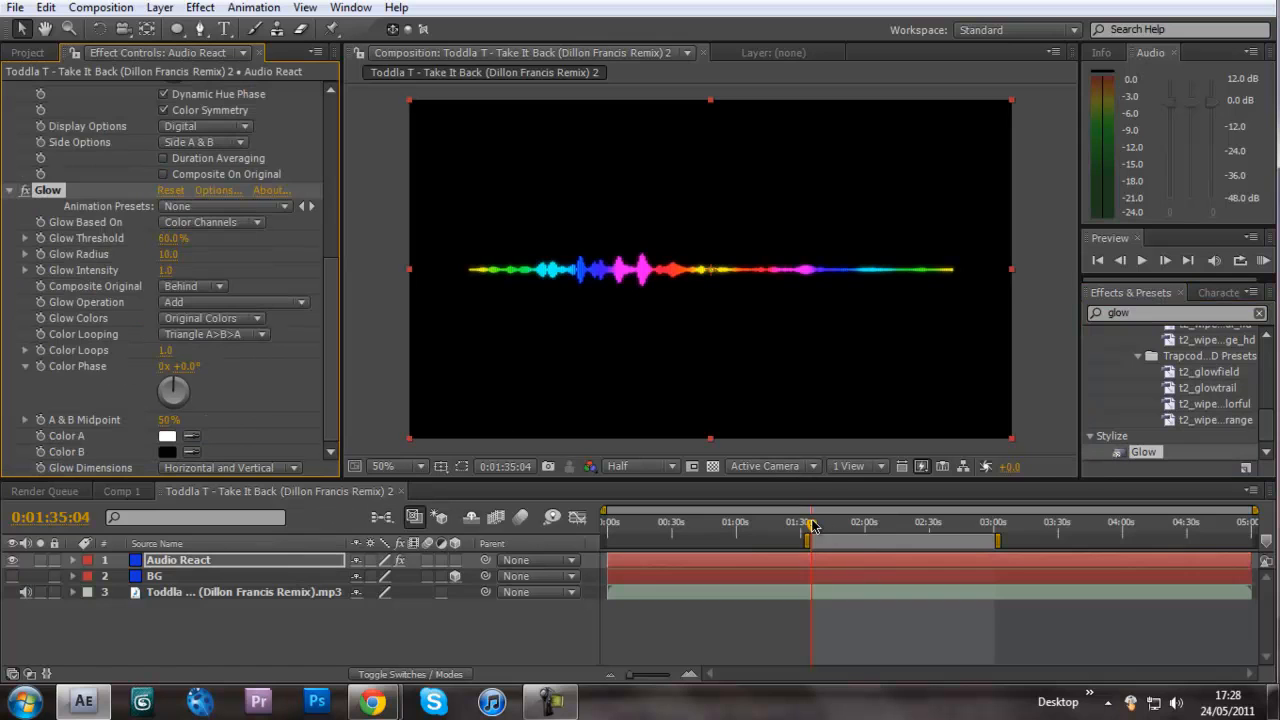
{"action": "left_click_drag", "start_coordinate": [812, 526], "coordinate": [867, 538]}
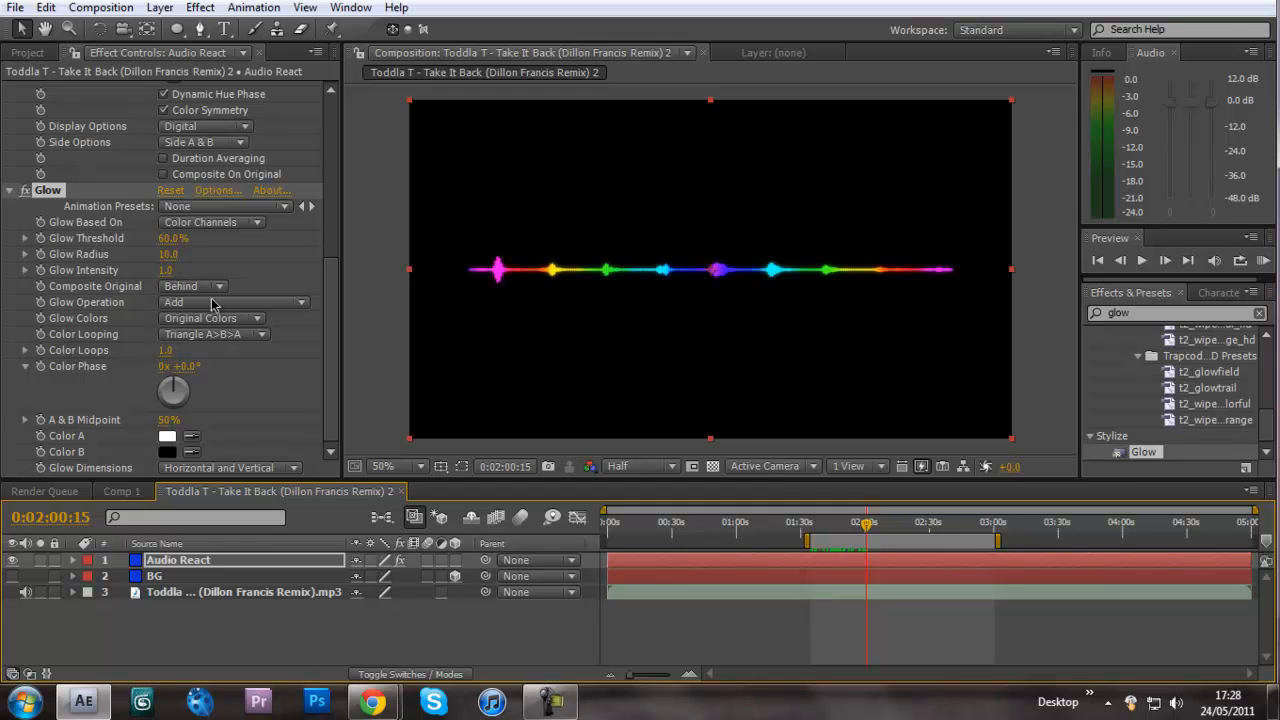
Step: Collapse the Glow and Audio Spectrum settings of the Audio React layer
{"action": "left_click", "coordinate": [12, 194]}
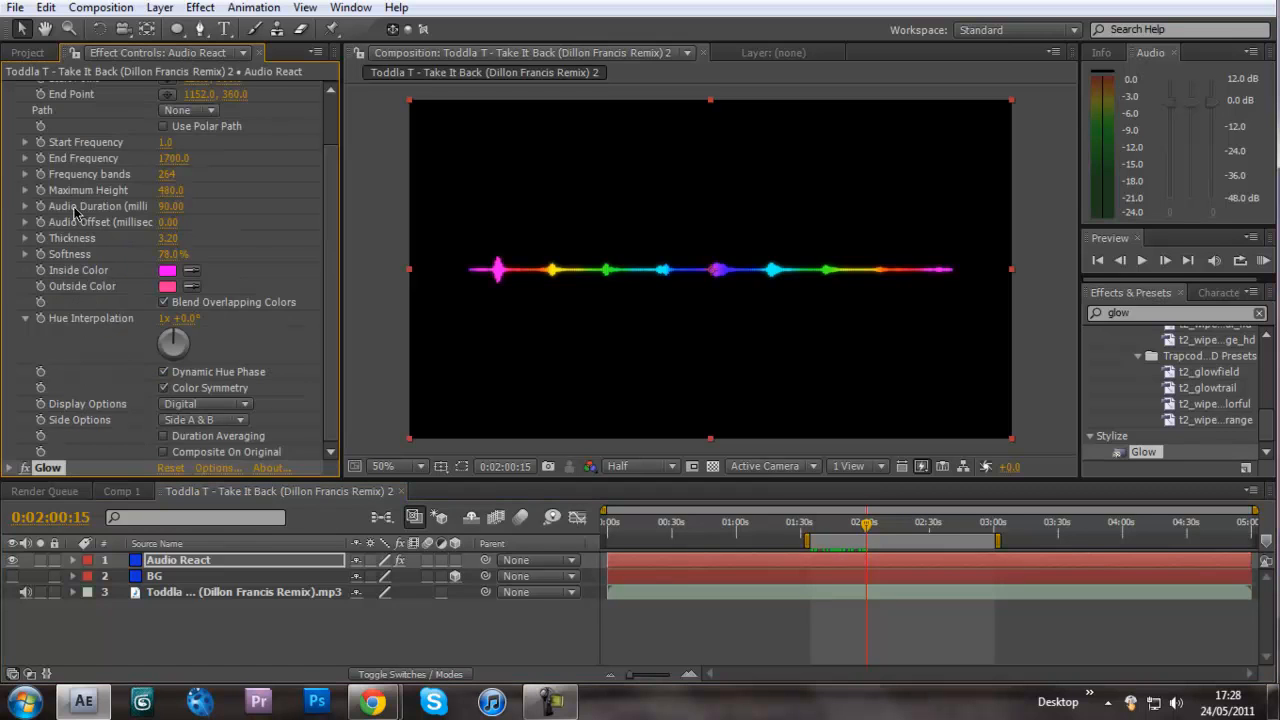
{"action": "scroll", "coordinate": [47, 162], "scroll_direction": "up", "scroll_amount": 2}
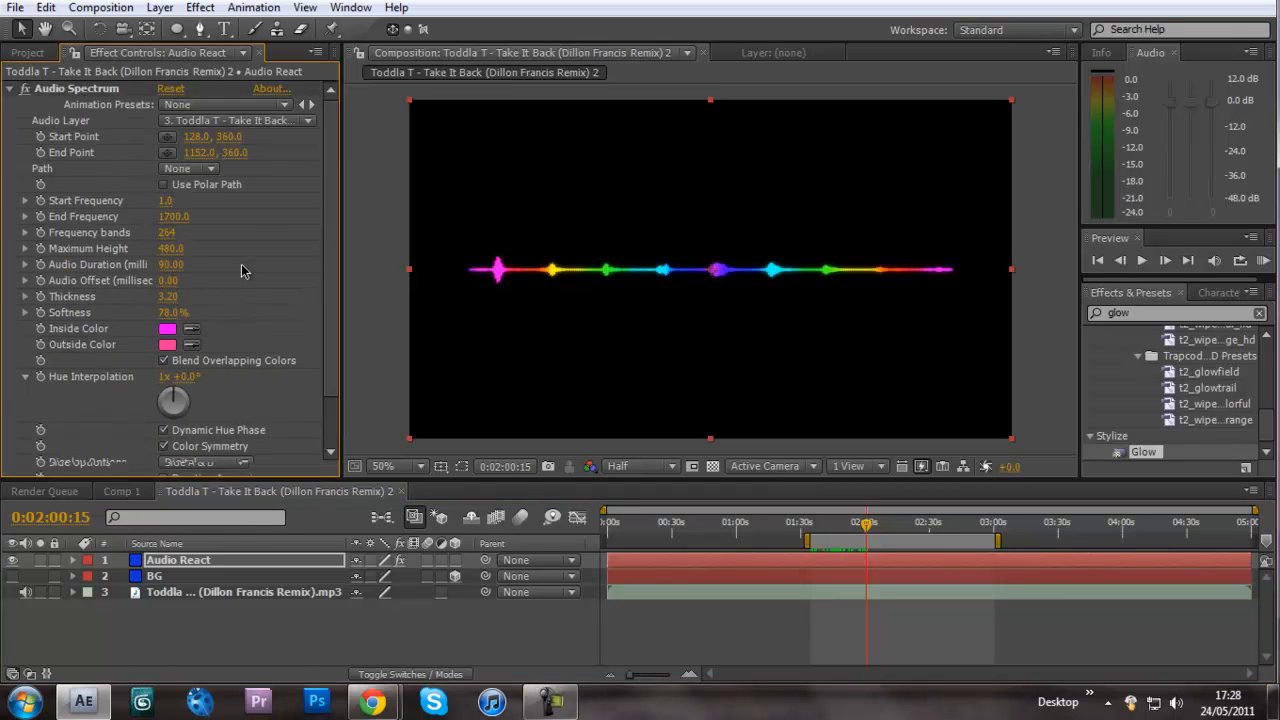
{"action": "left_click", "coordinate": [12, 91]}
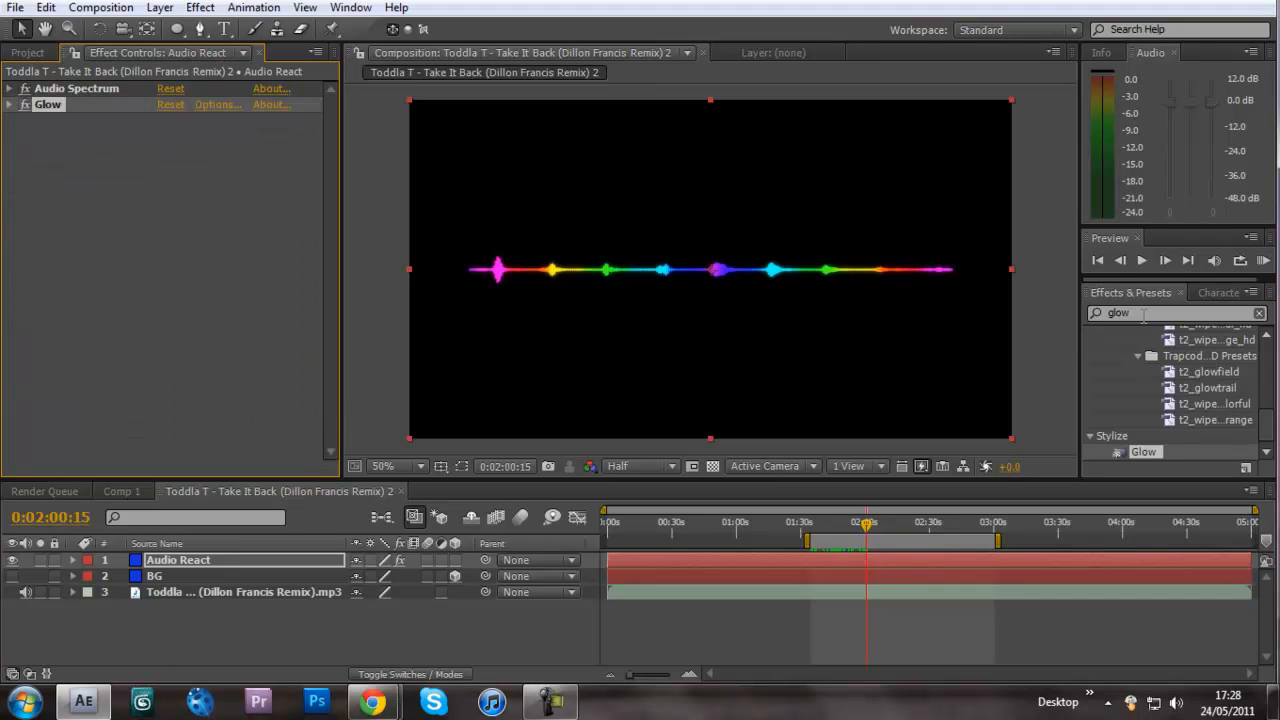
Step: Search the effects for blur and apply Gaussian Blur to the Audio React layer
{"action": "double_click", "coordinate": [1143, 313]}
{"action": "type", "text": "blur"}
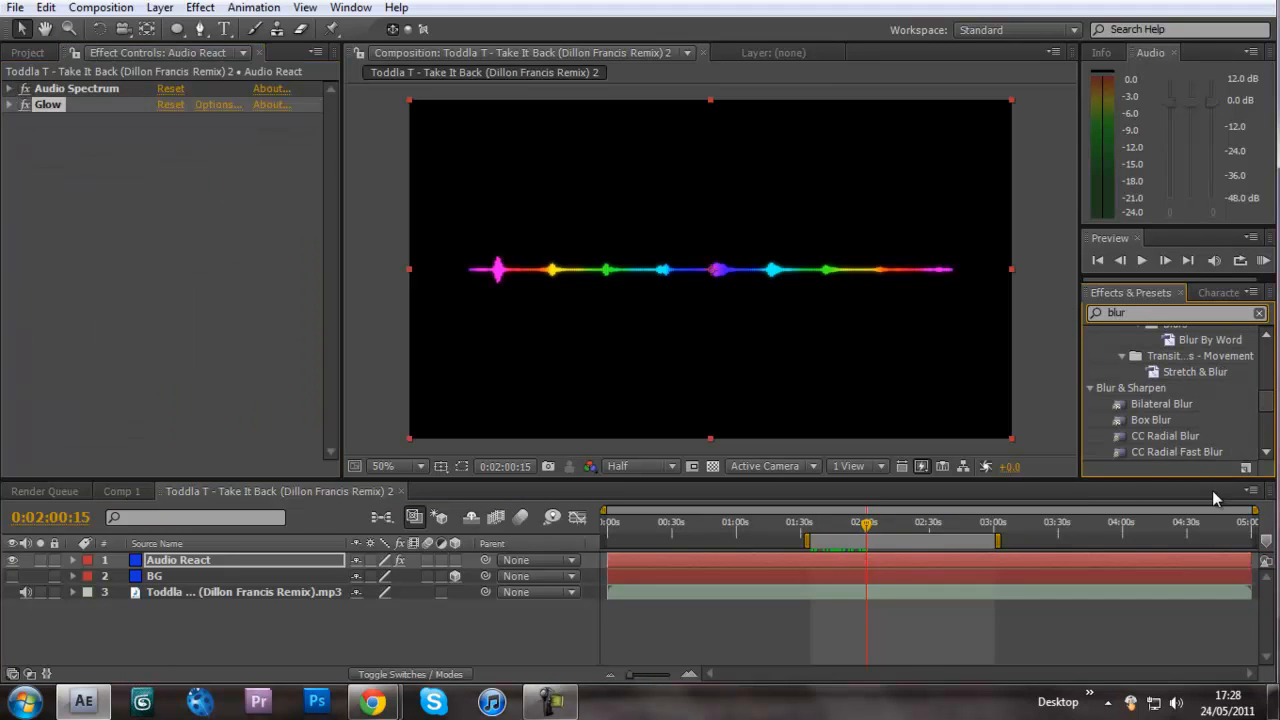
{"action": "scroll", "coordinate": [1188, 418], "scroll_direction": "down", "scroll_amount": 1}
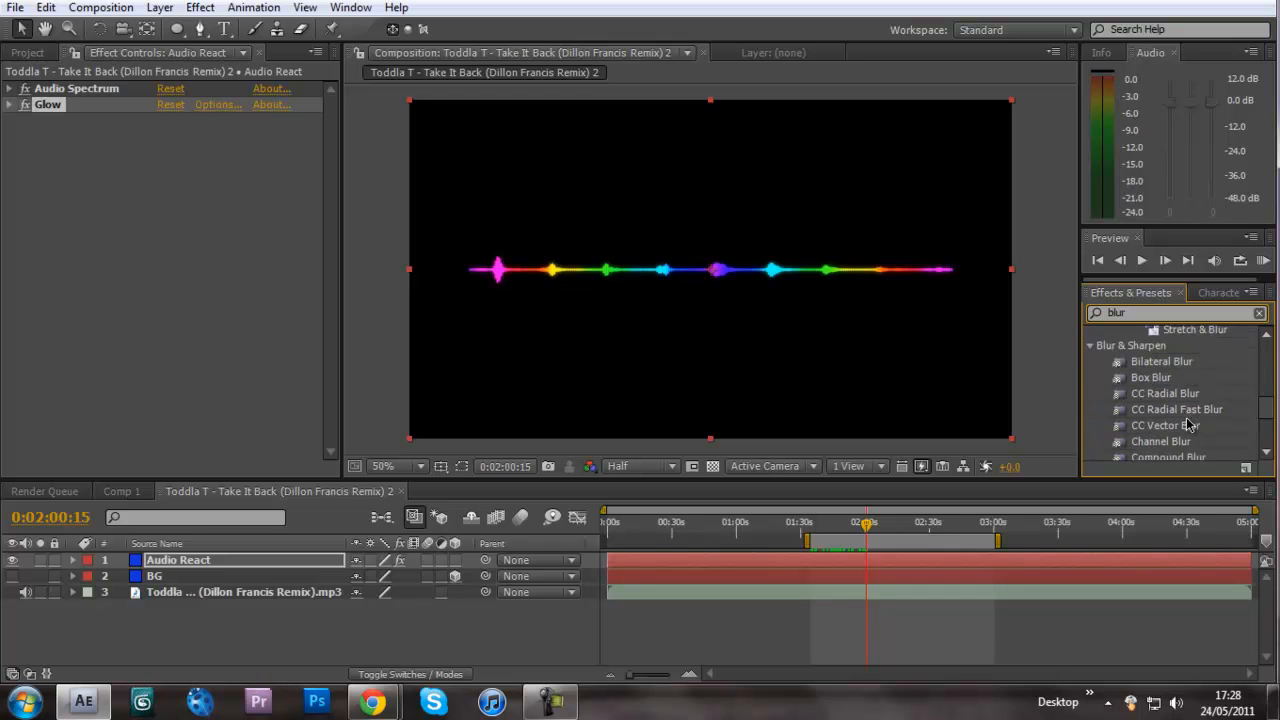
{"action": "scroll", "coordinate": [1188, 425], "scroll_direction": "down", "scroll_amount": 2}
{"action": "left_click_drag", "start_coordinate": [1190, 427], "coordinate": [220, 563]}
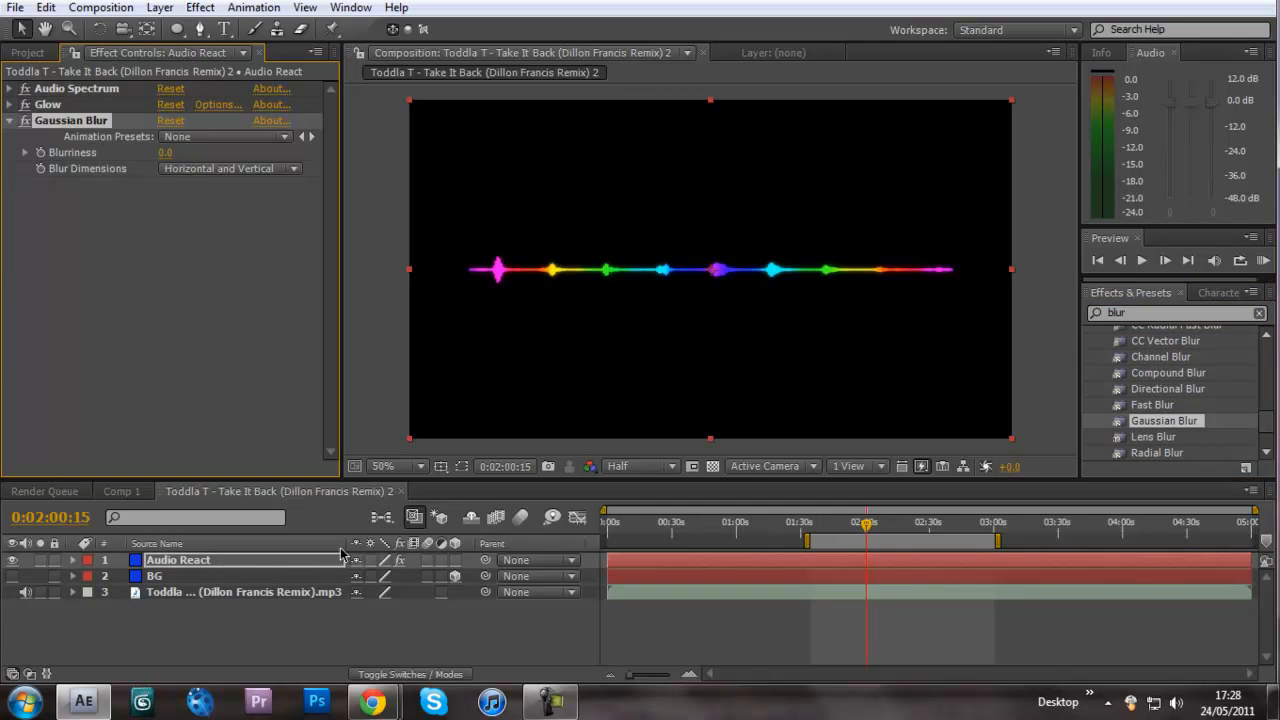
Step: Set the Gaussian Blur's Blurriness to 2.0 in Horizontal and Vertical dimensions, check it around 1:41, and collapse its settings
{"action": "left_click_drag", "start_coordinate": [166, 152], "coordinate": [201, 152]}
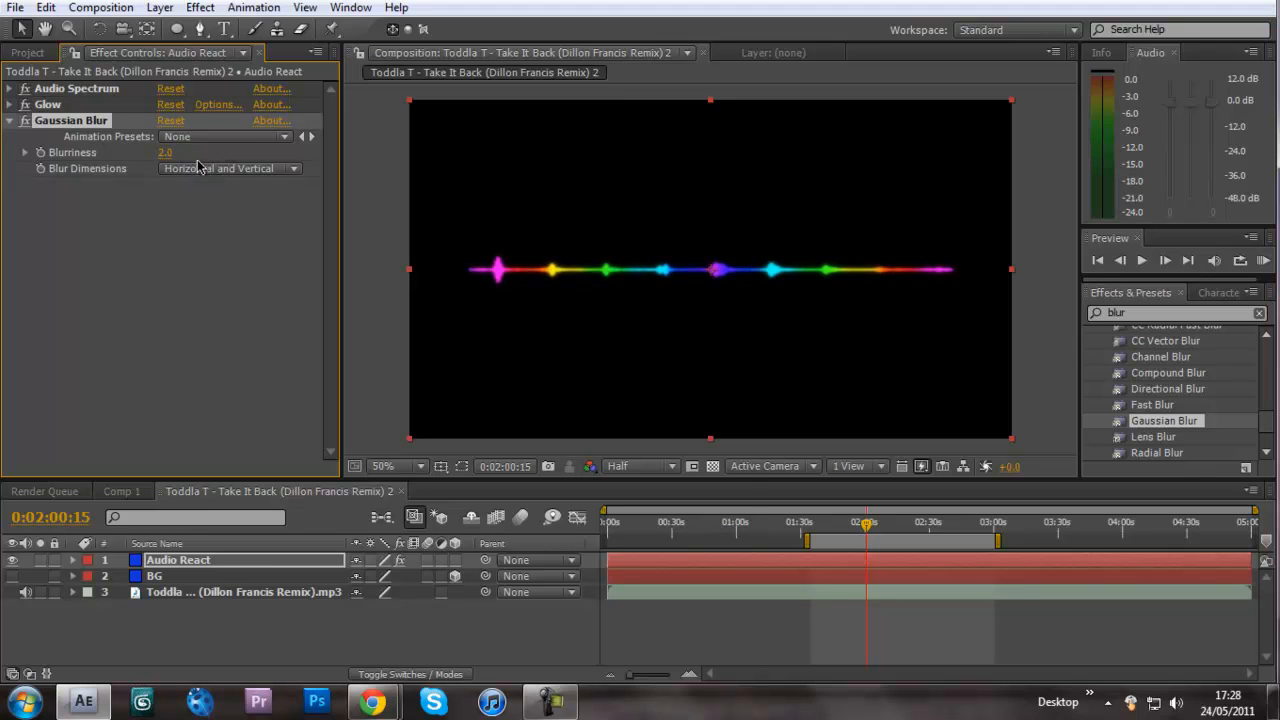
{"action": "left_click_drag", "start_coordinate": [866, 527], "coordinate": [825, 535]}
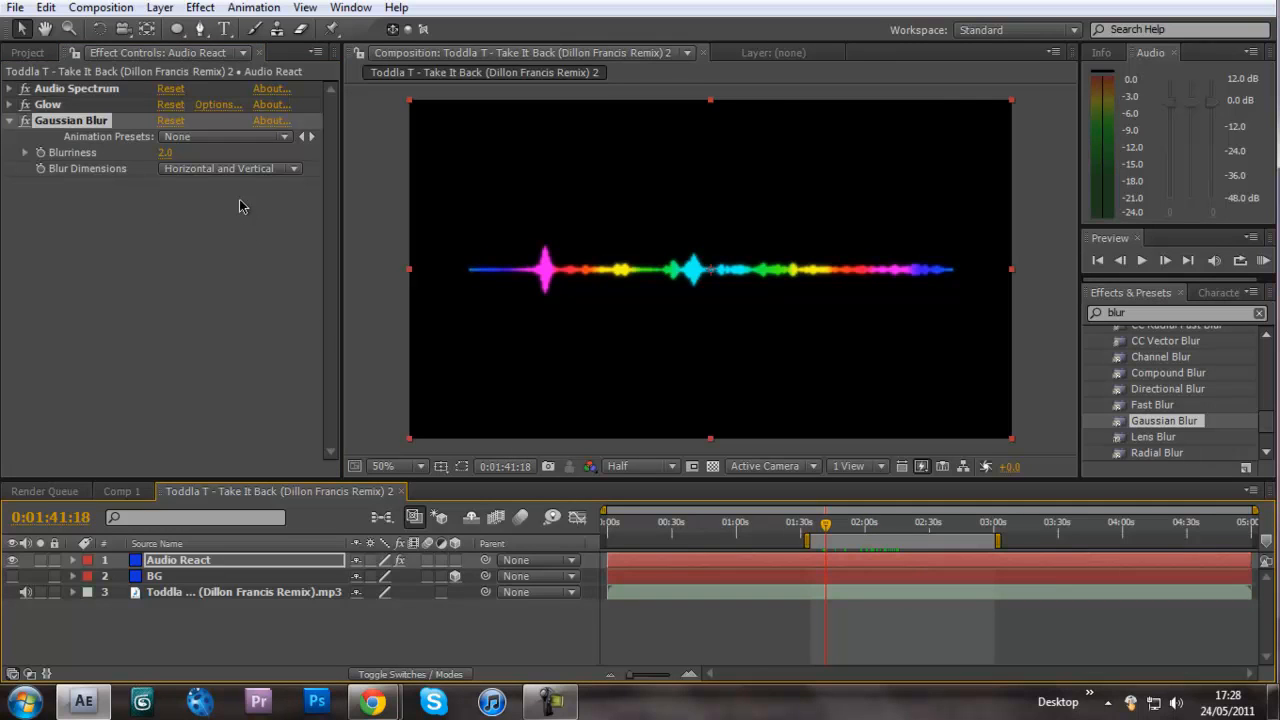
{"action": "left_click", "coordinate": [246, 170]}
{"action": "left_click", "coordinate": [251, 177]}
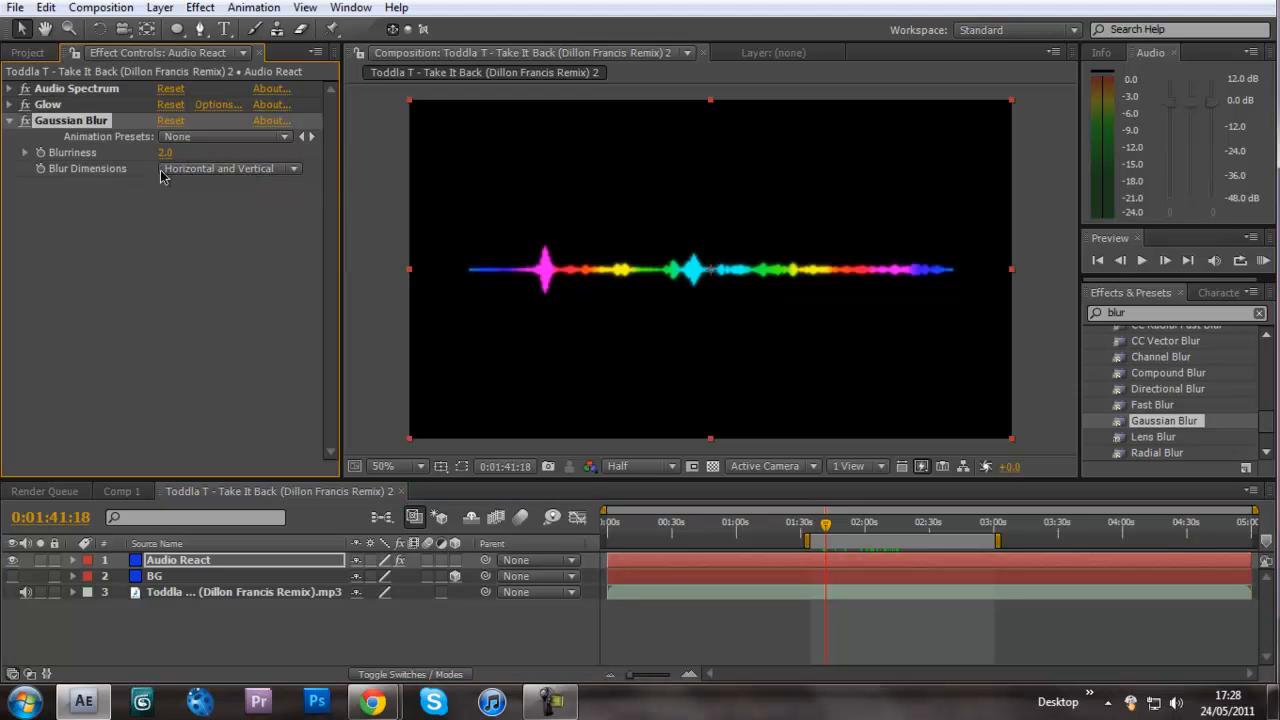
{"action": "left_click", "coordinate": [8, 121]}
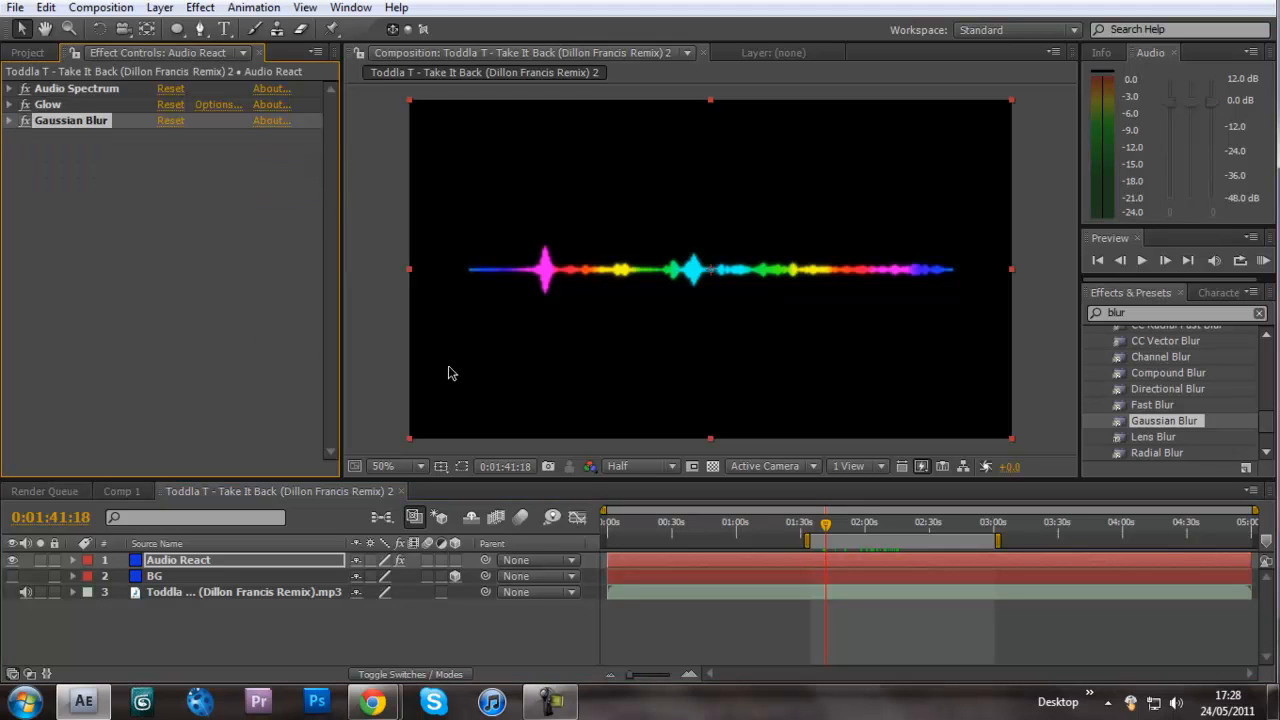
Step: Select the Audio React layer and expand its Audio Spectrum settings for review
{"action": "left_click", "coordinate": [241, 563]}
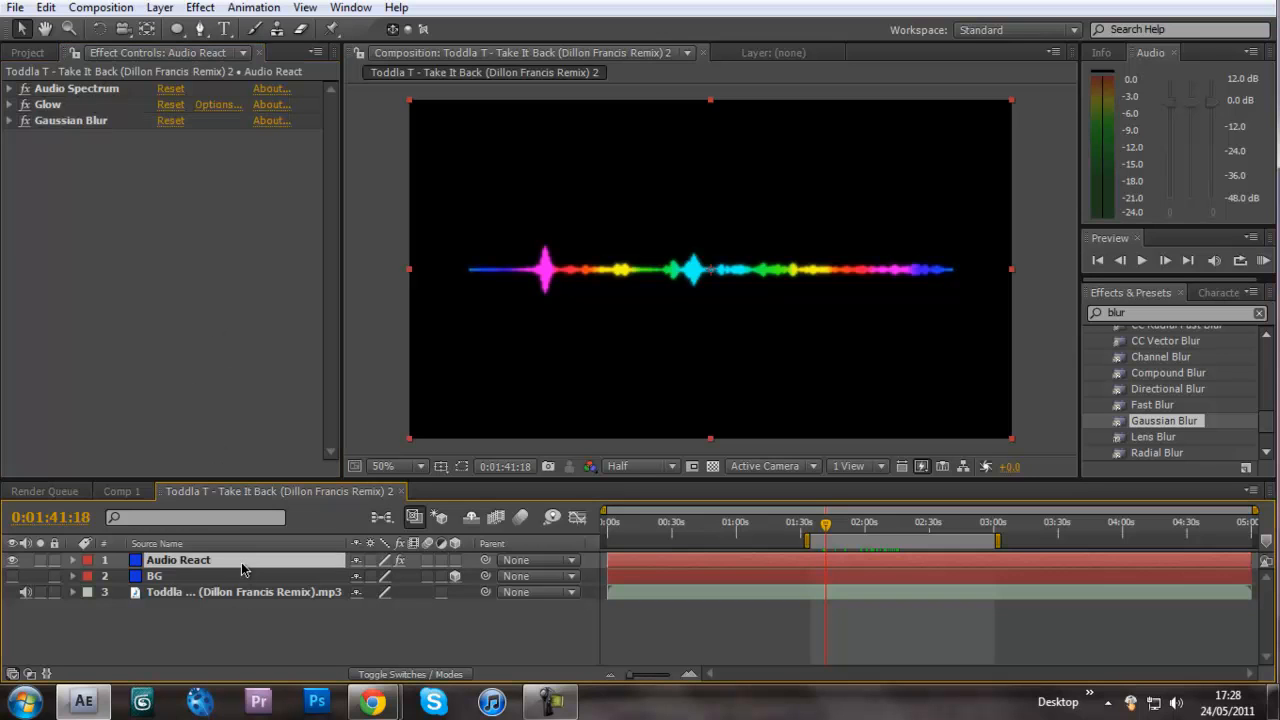
{"action": "left_click", "coordinate": [241, 575]}
{"action": "left_click", "coordinate": [241, 561]}
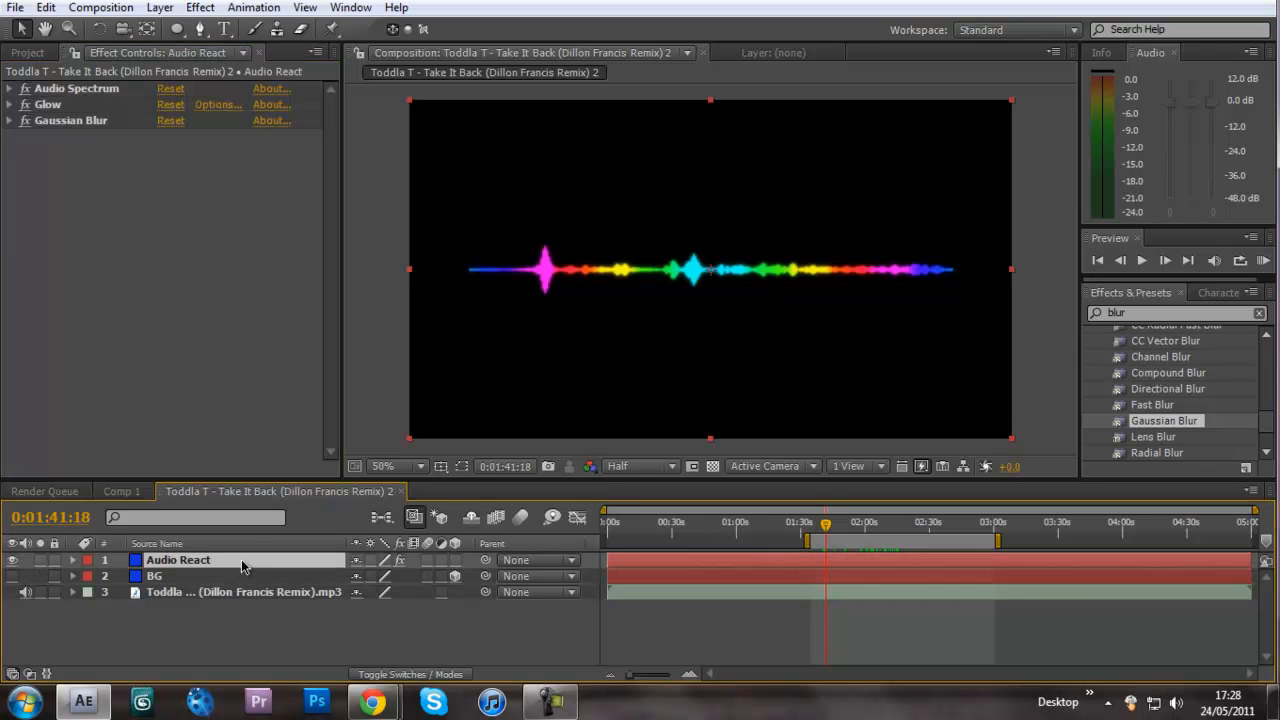
{"action": "left_click", "coordinate": [10, 89]}
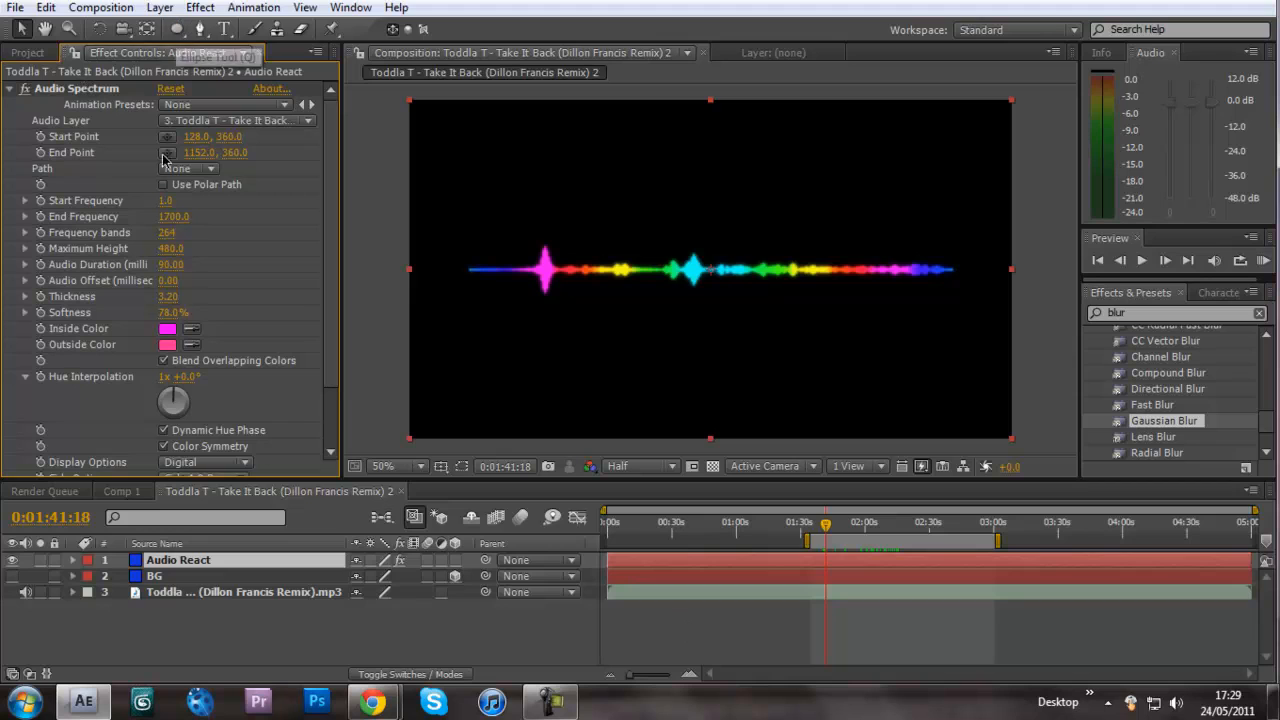
Step: Create a composition-sized solid coloured black (000000) above the Audio React layer
{"action": "left_click", "coordinate": [198, 637]}
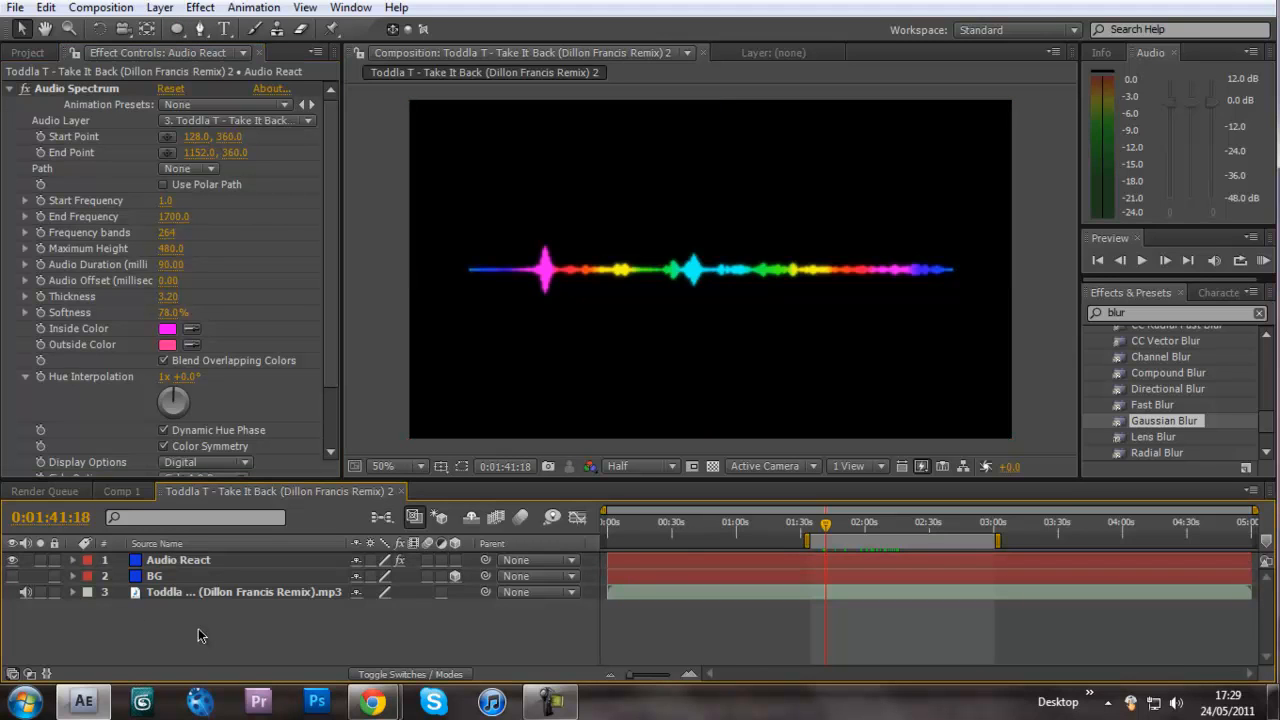
{"action": "left_click", "coordinate": [196, 8]}
{"action": "mouse_move", "coordinate": [452, 28]}
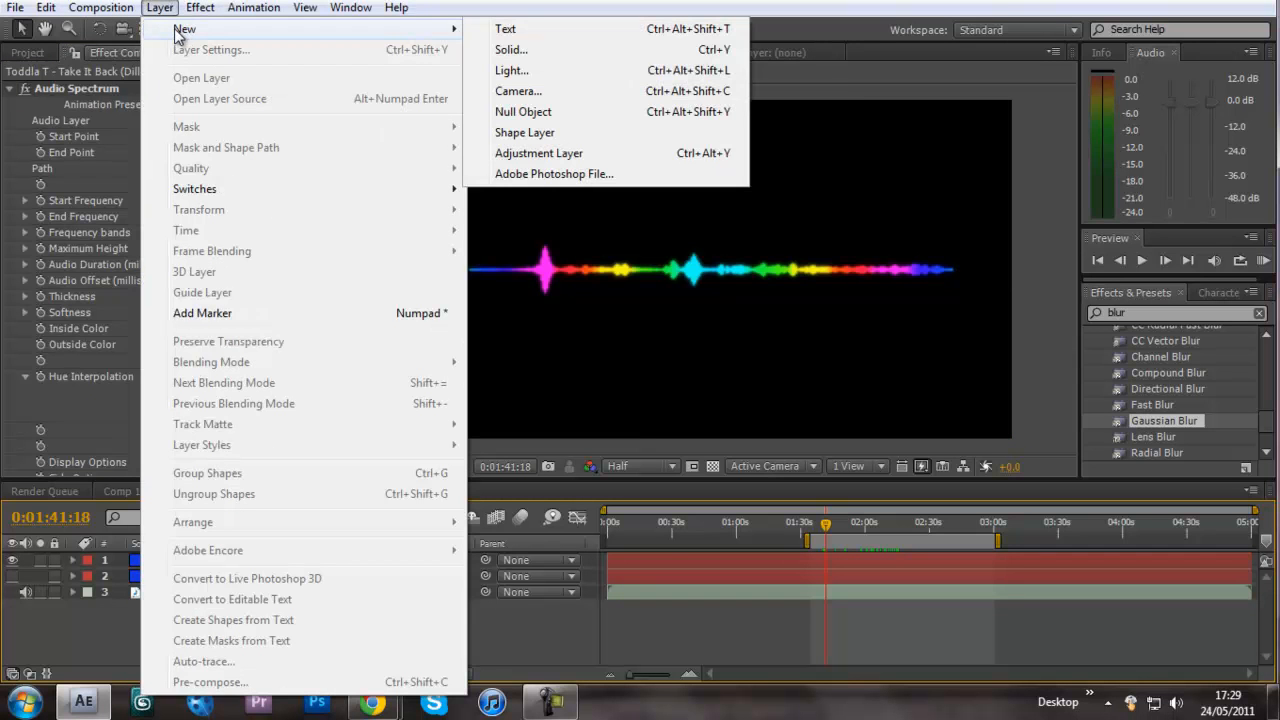
{"action": "left_click", "coordinate": [577, 52]}
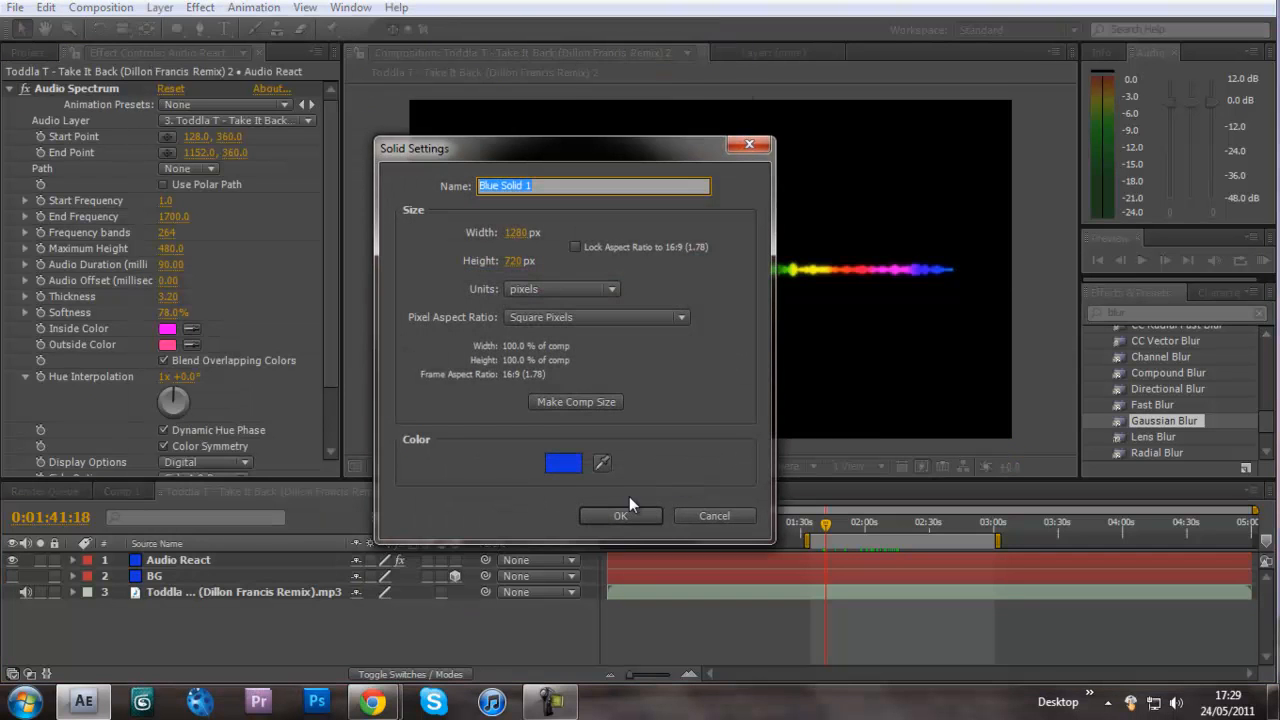
{"action": "left_click", "coordinate": [563, 463]}
{"action": "left_click", "coordinate": [177, 487]}
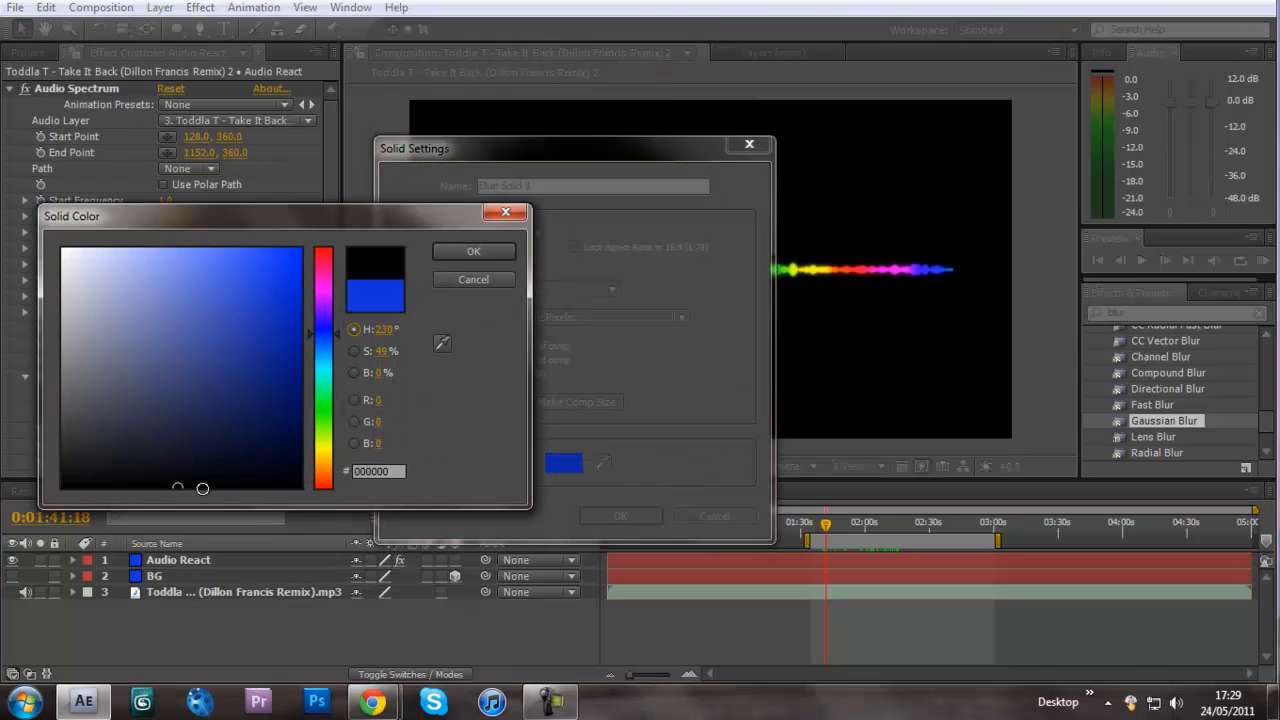
{"action": "left_click", "coordinate": [503, 256]}
{"action": "left_click", "coordinate": [619, 516]}
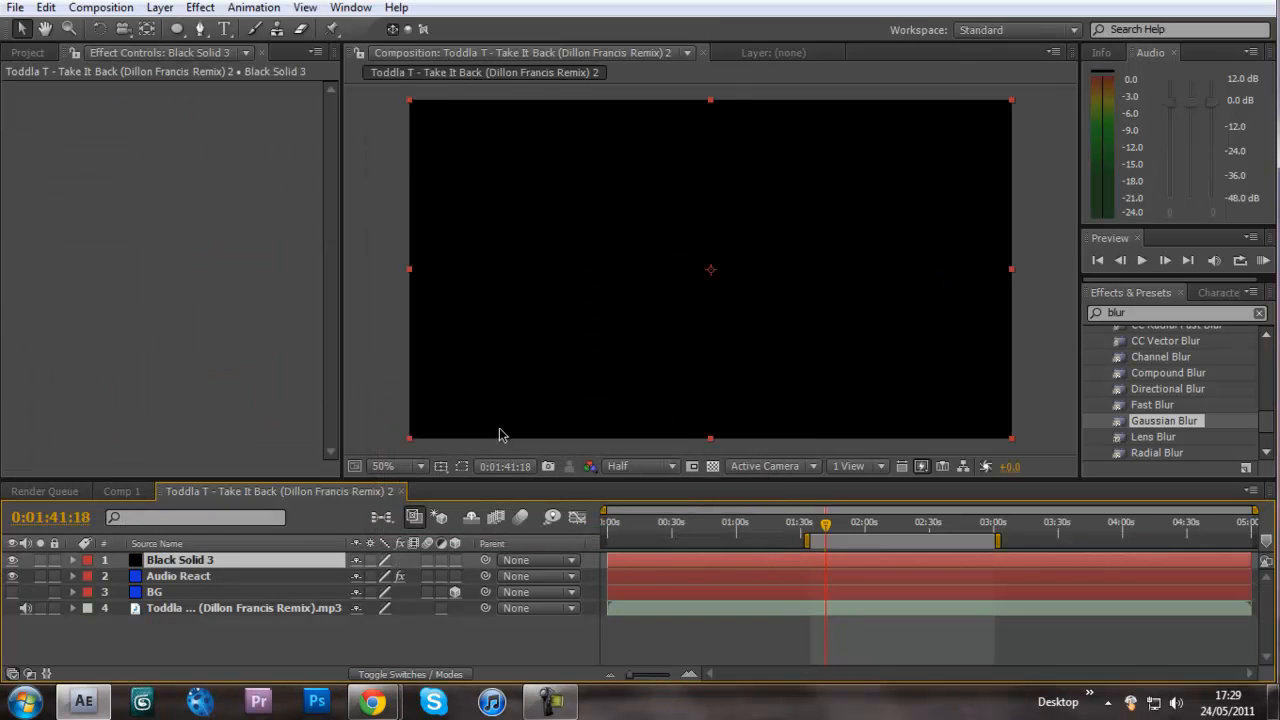
Step: Draw a closed, curved RotoBezier mask with the Pen tool across the middle of the black solid
{"action": "left_click", "coordinate": [199, 28]}
{"action": "left_click", "coordinate": [691, 224]}
{"action": "left_click", "coordinate": [885, 250]}
{"action": "left_click", "coordinate": [832, 345]}
{"action": "left_click", "coordinate": [648, 315]}
{"action": "left_click", "coordinate": [581, 243]}
{"action": "left_click", "coordinate": [590, 174]}
{"action": "left_click", "coordinate": [642, 166]}
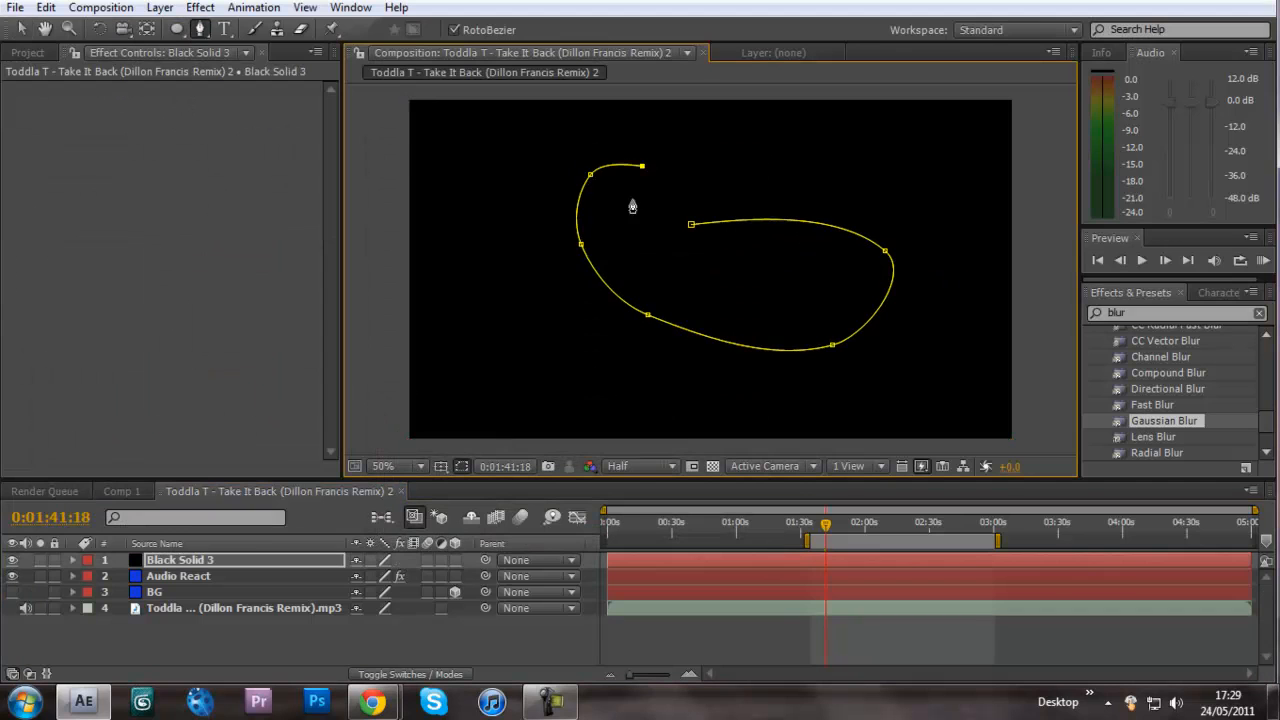
{"action": "left_click", "coordinate": [631, 212]}
{"action": "left_click", "coordinate": [639, 243]}
{"action": "left_click", "coordinate": [691, 224]}
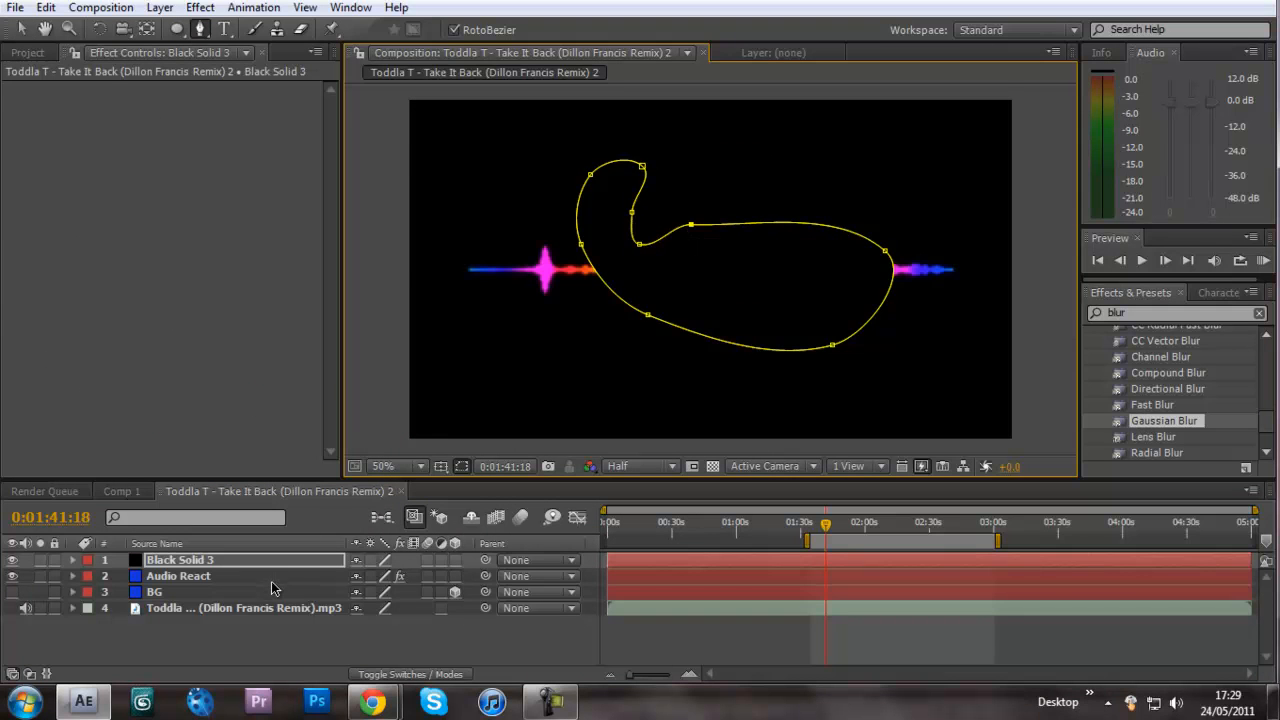
Step: Check the Audio React layer's Audio Spectrum Path options for the mask and delete the black solid
{"action": "left_click", "coordinate": [178, 576]}
{"action": "left_click", "coordinate": [209, 170]}
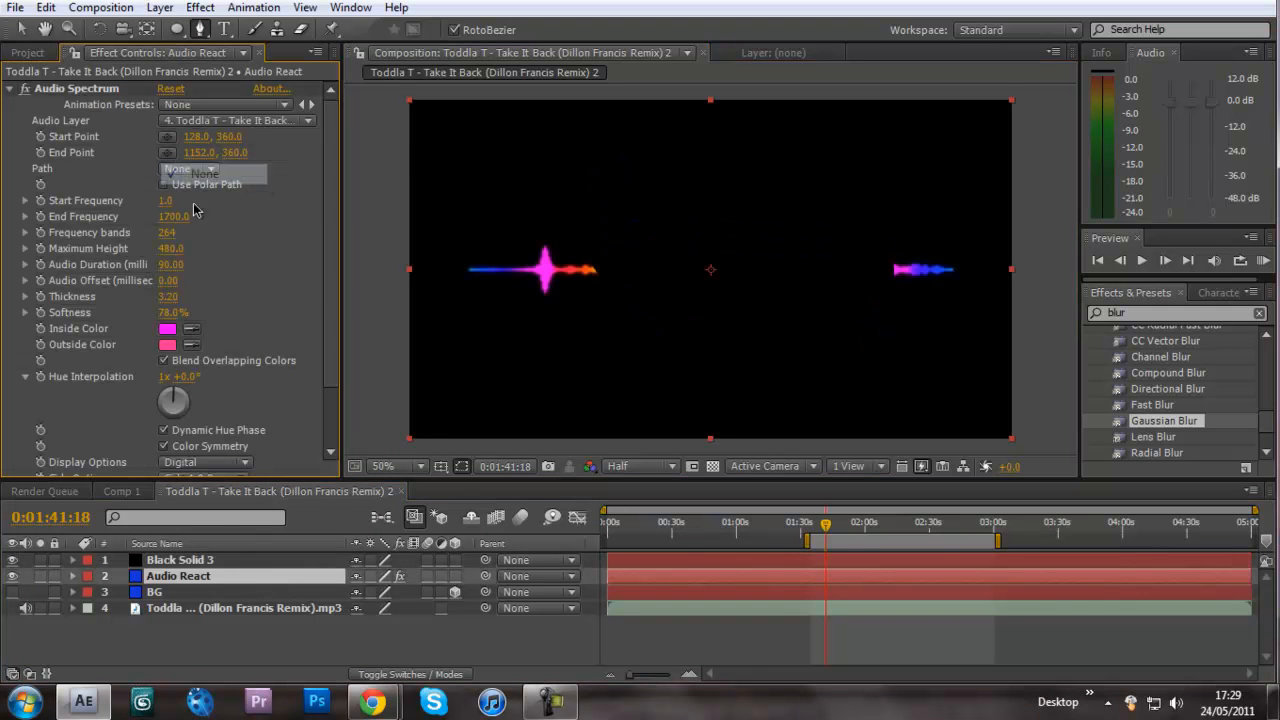
{"action": "left_click", "coordinate": [198, 211]}
{"action": "left_click", "coordinate": [235, 563]}
{"action": "key", "text": "Delete"}
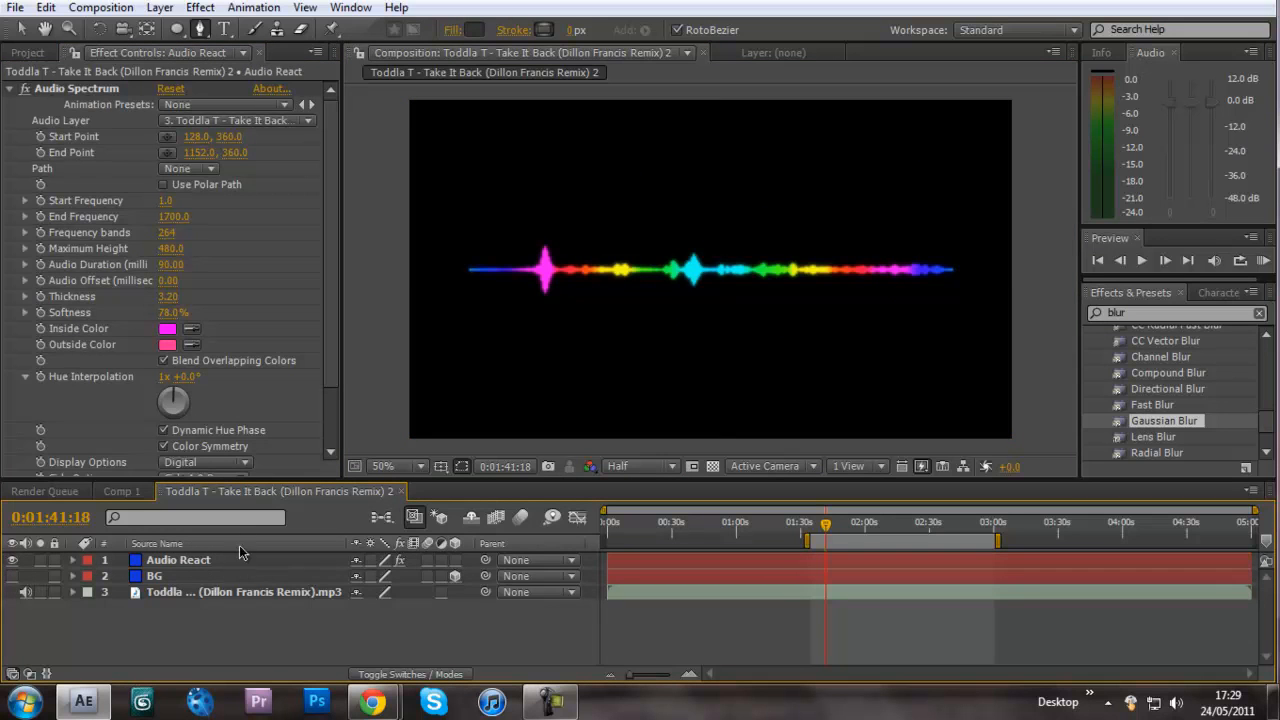
{"action": "left_click", "coordinate": [639, 213]}
{"action": "left_click_drag", "start_coordinate": [629, 302], "coordinate": [654, 319]}
{"action": "left_click", "coordinate": [712, 328]}
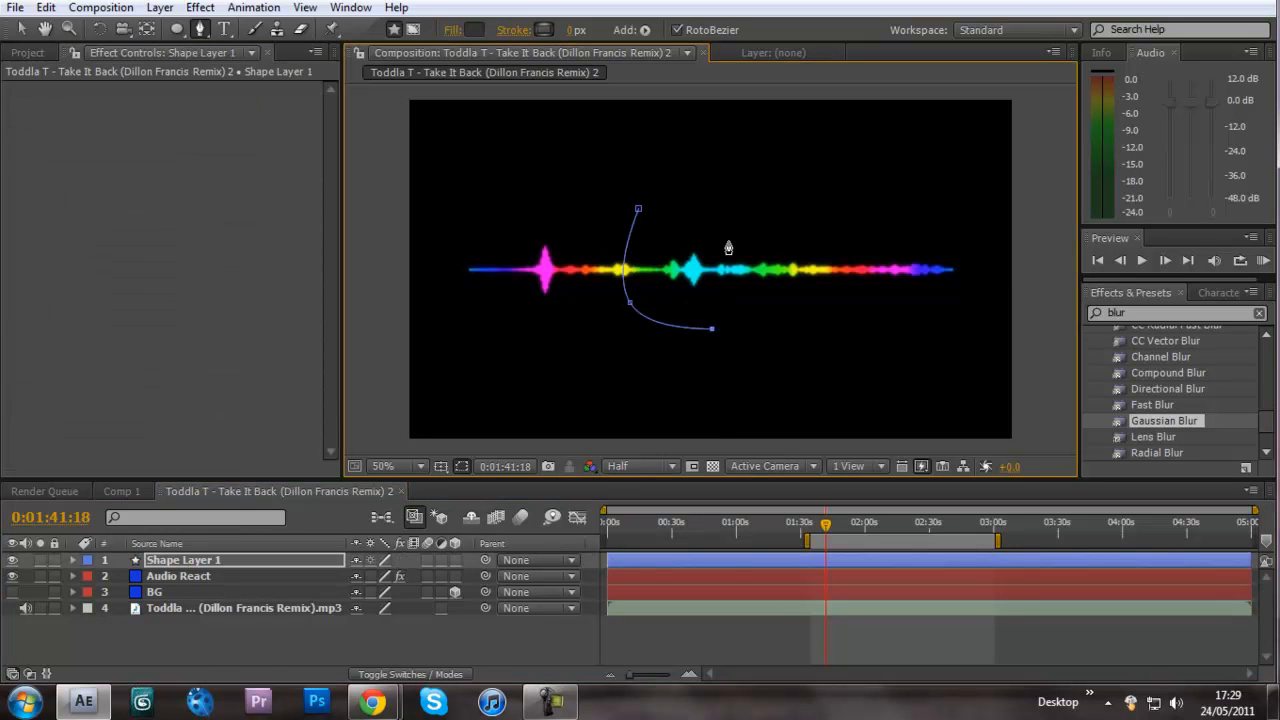
{"action": "key", "text": "Delete"}
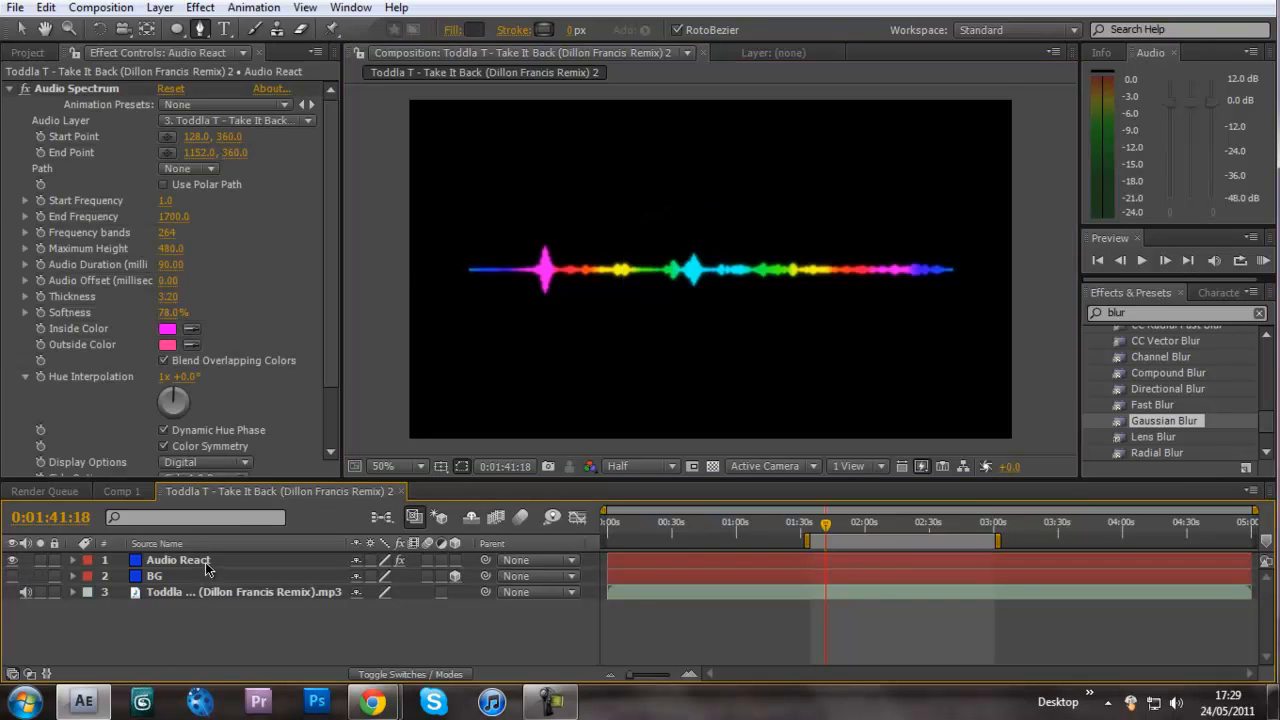
Step: Draw a closed, winding freeform RotoBezier mask directly on the Audio React layer around the left and middle of the composition
{"action": "left_click", "coordinate": [612, 187]}
{"action": "left_click", "coordinate": [625, 299]}
{"action": "left_click", "coordinate": [732, 231]}
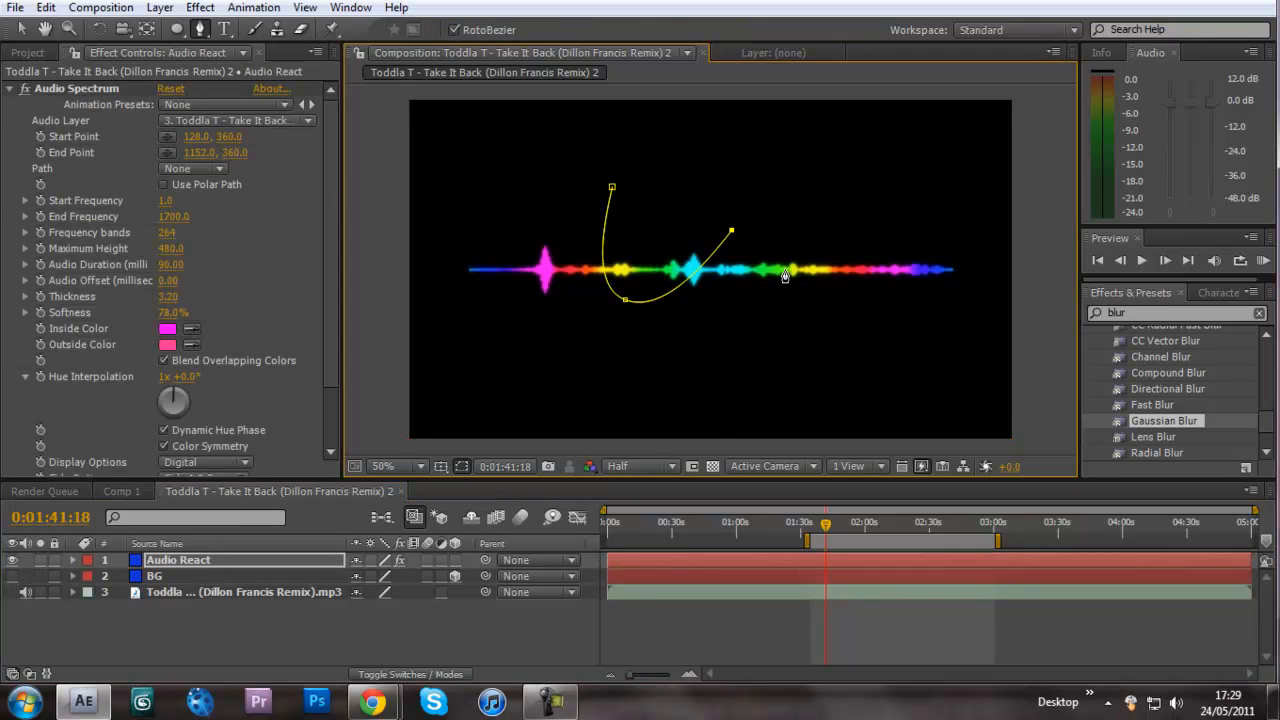
{"action": "left_click", "coordinate": [778, 295]}
{"action": "left_click", "coordinate": [725, 347]}
{"action": "left_click", "coordinate": [601, 355]}
{"action": "left_click", "coordinate": [555, 285]}
{"action": "left_click", "coordinate": [506, 257]}
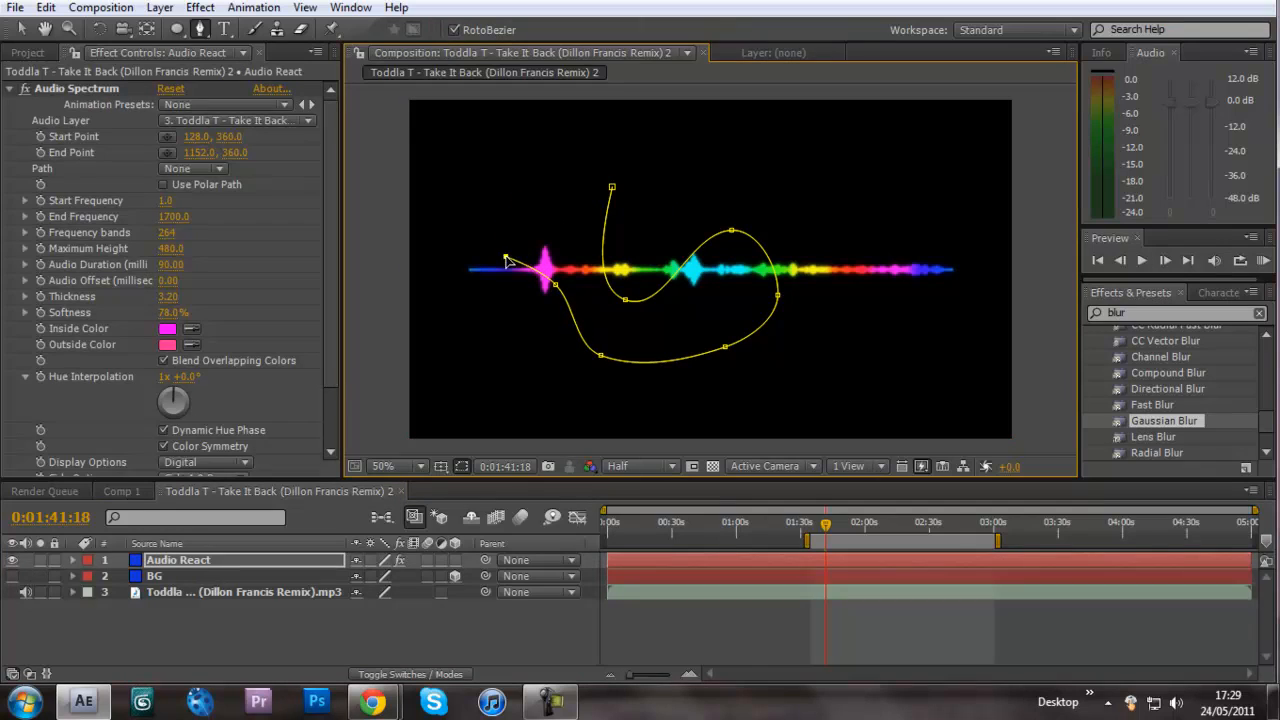
{"action": "left_click", "coordinate": [528, 195]}
{"action": "left_click", "coordinate": [585, 191]}
{"action": "left_click", "coordinate": [575, 223]}
{"action": "left_click", "coordinate": [612, 188]}
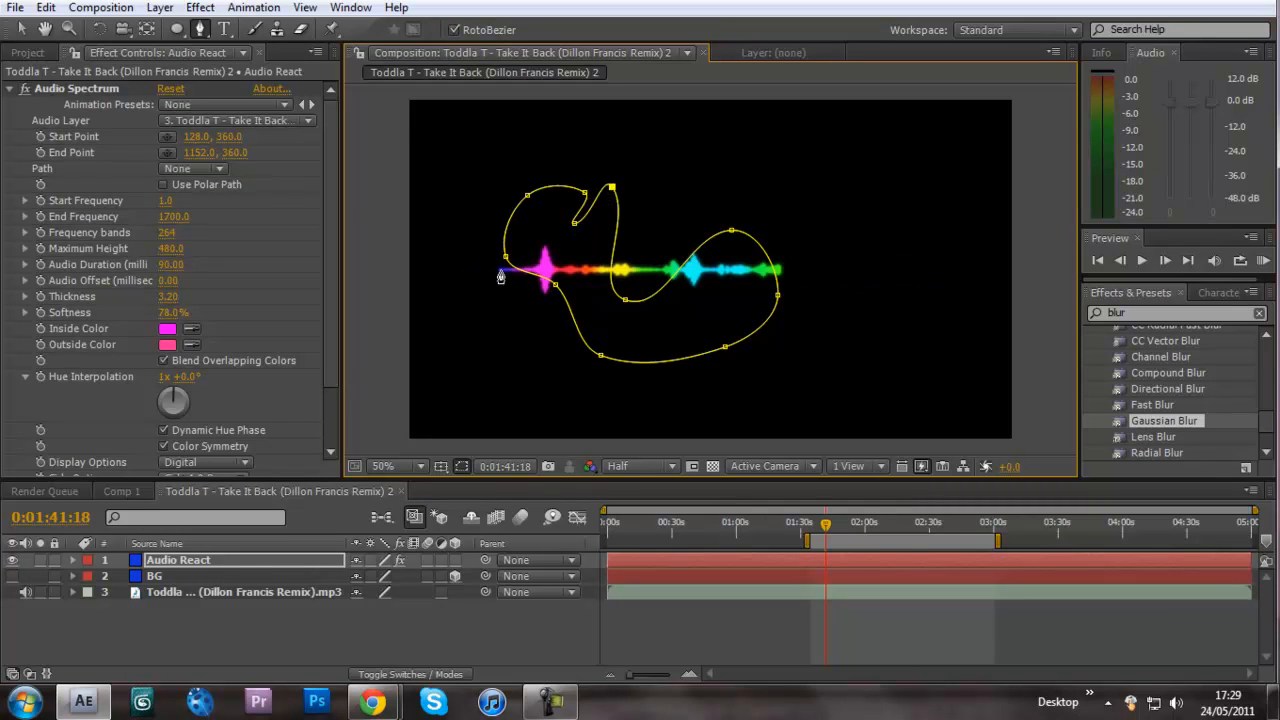
Step: Set the Audio Spectrum's Path to Mask 1, hide the mask outline, and deselect the layer with the Selection tool
{"action": "left_click", "coordinate": [213, 177]}
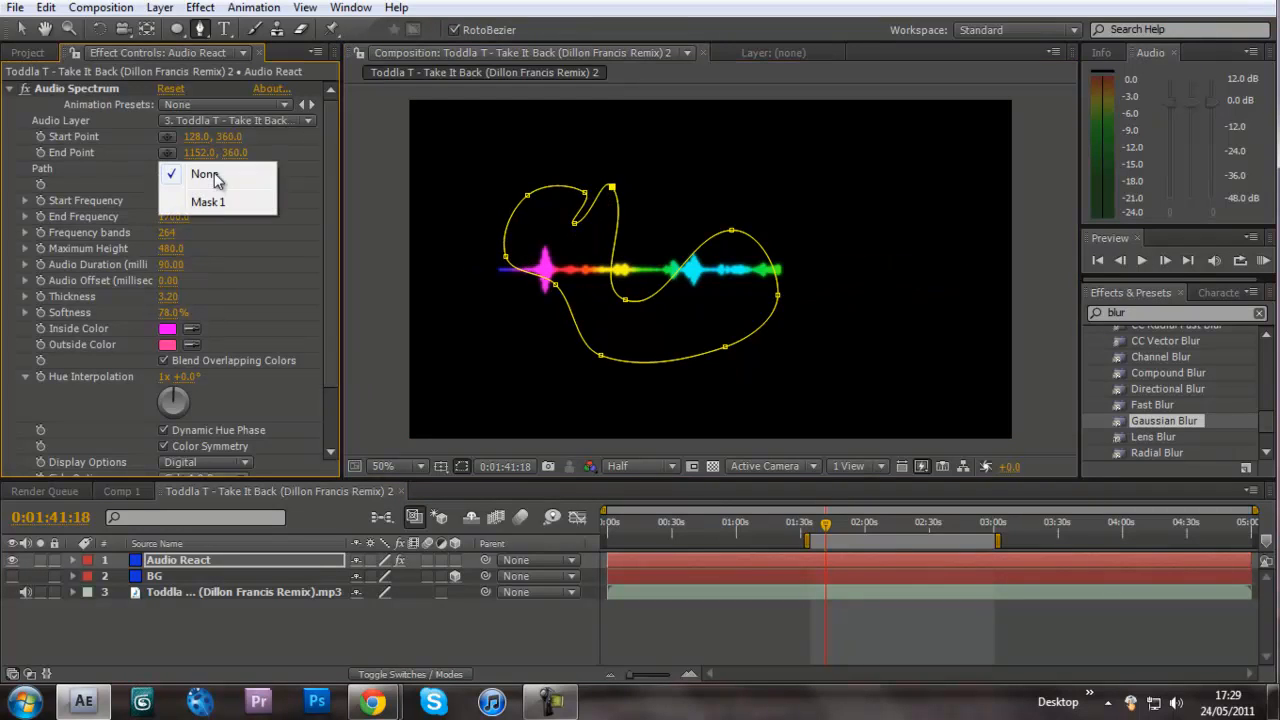
{"action": "left_click", "coordinate": [216, 201]}
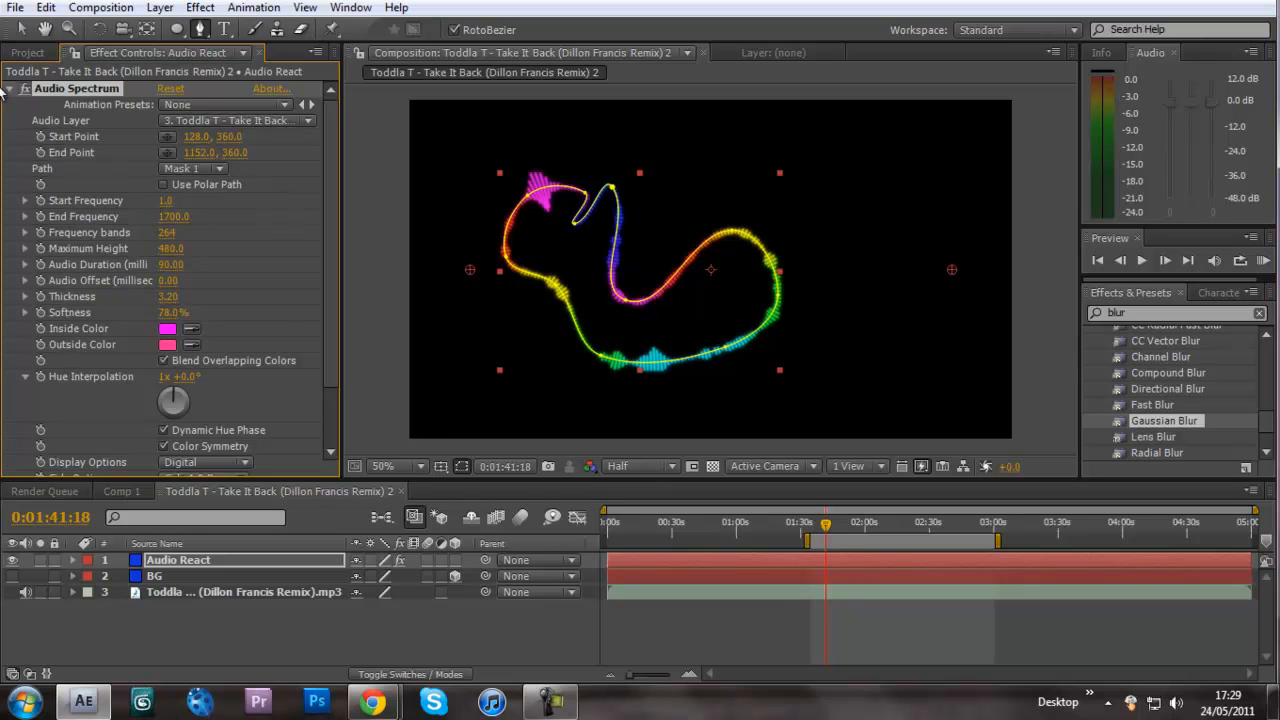
{"action": "left_click", "coordinate": [462, 466]}
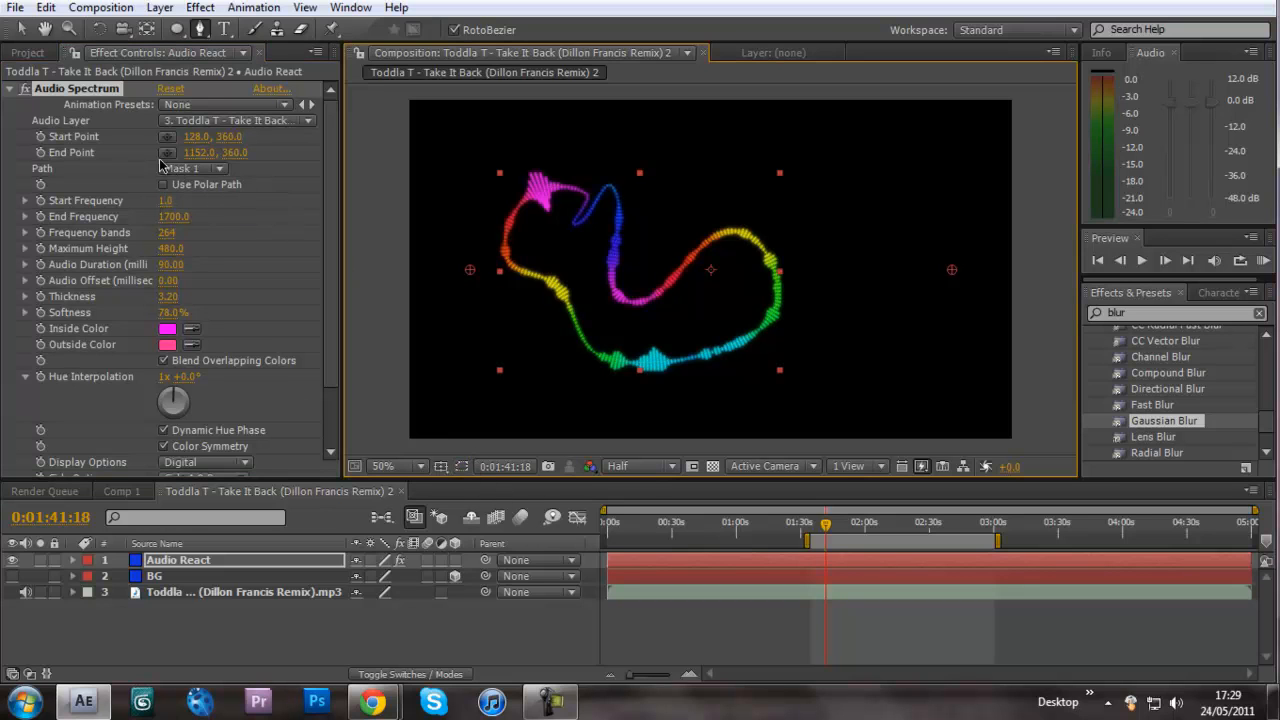
{"action": "left_click", "coordinate": [21, 28]}
{"action": "left_click", "coordinate": [378, 182]}
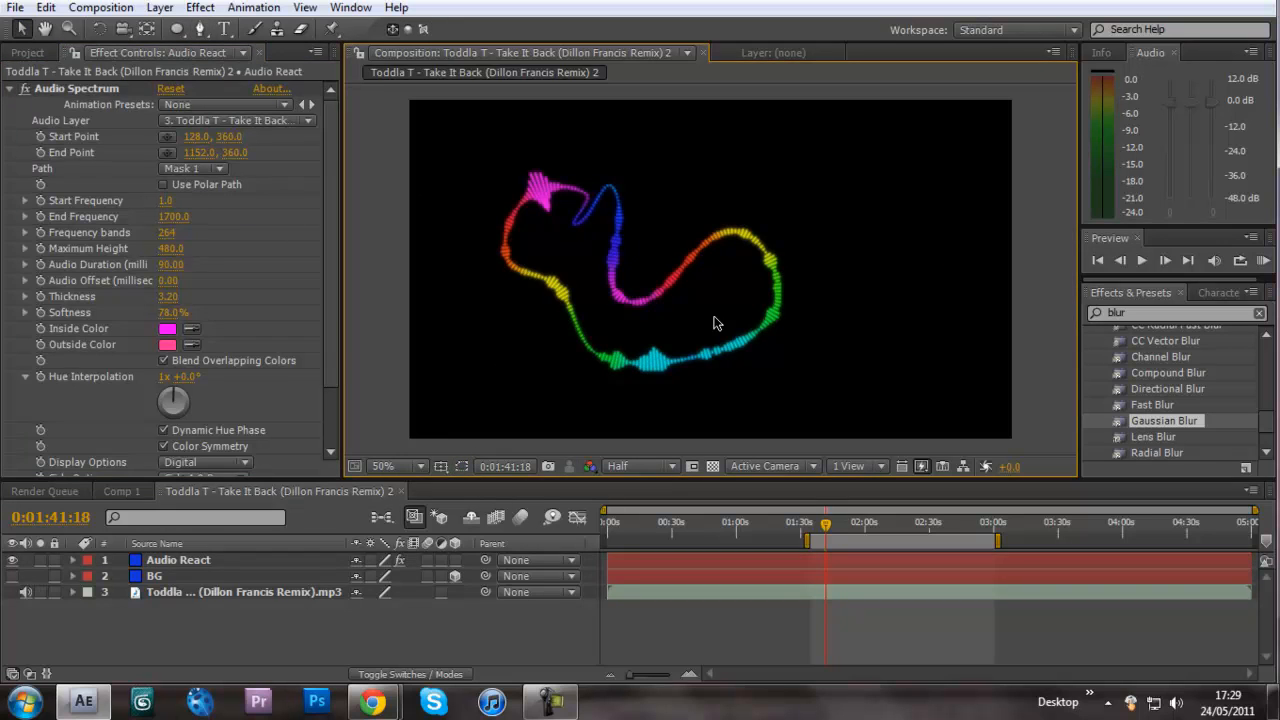
Step: Set the Audio Spectrum's Frequency bands to 271, checking the spectrum around 2:00 and 1:43
{"action": "left_click_drag", "start_coordinate": [826, 524], "coordinate": [865, 535]}
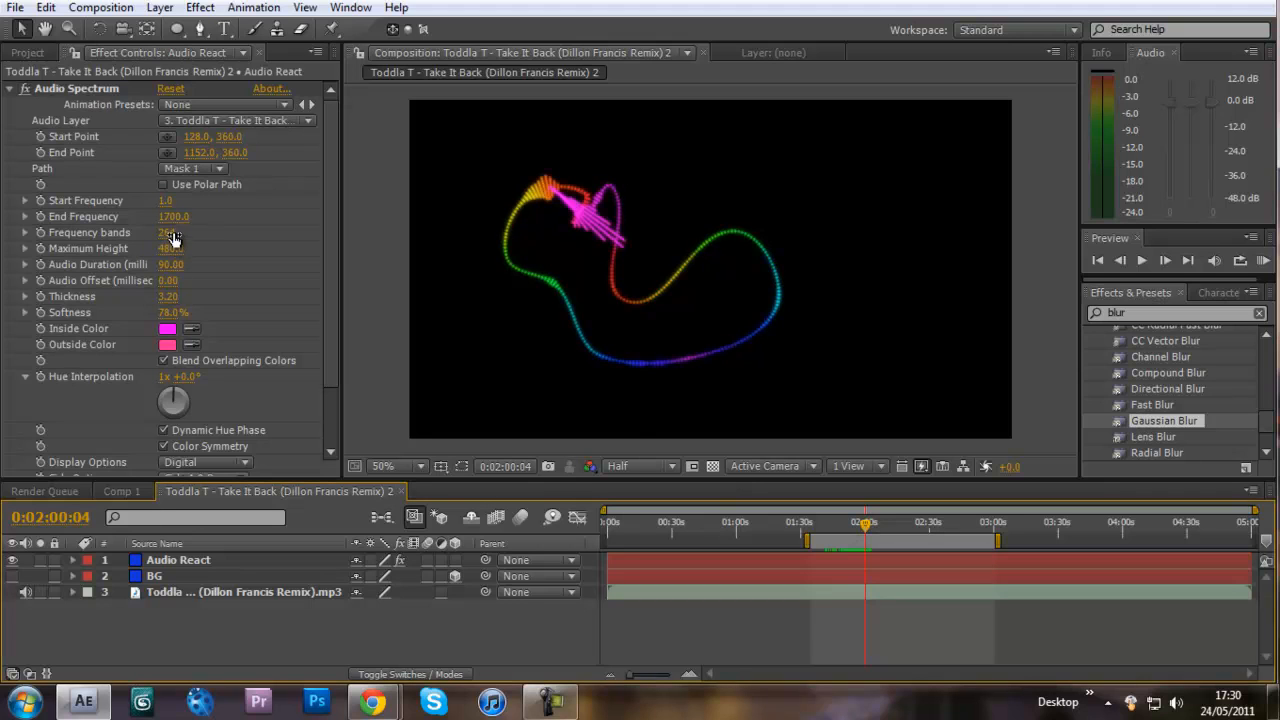
{"action": "left_click_drag", "start_coordinate": [175, 232], "coordinate": [186, 232]}
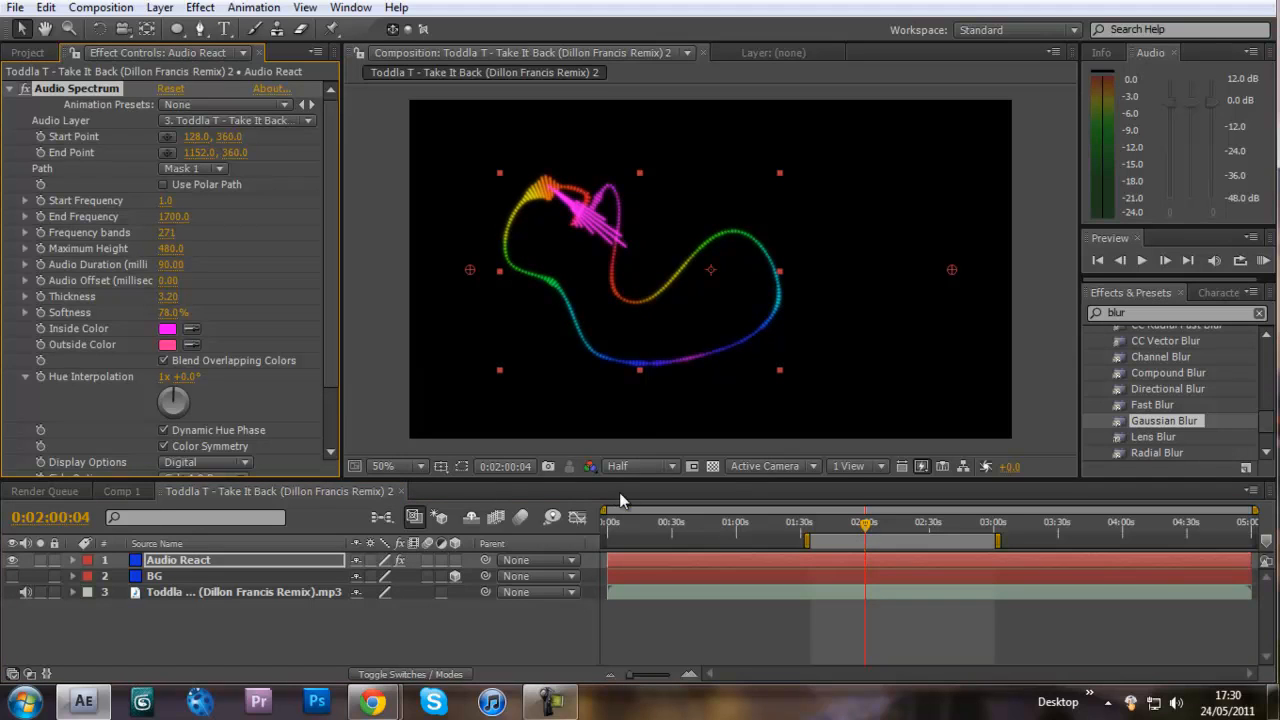
{"action": "left_click_drag", "start_coordinate": [866, 526], "coordinate": [829, 532]}
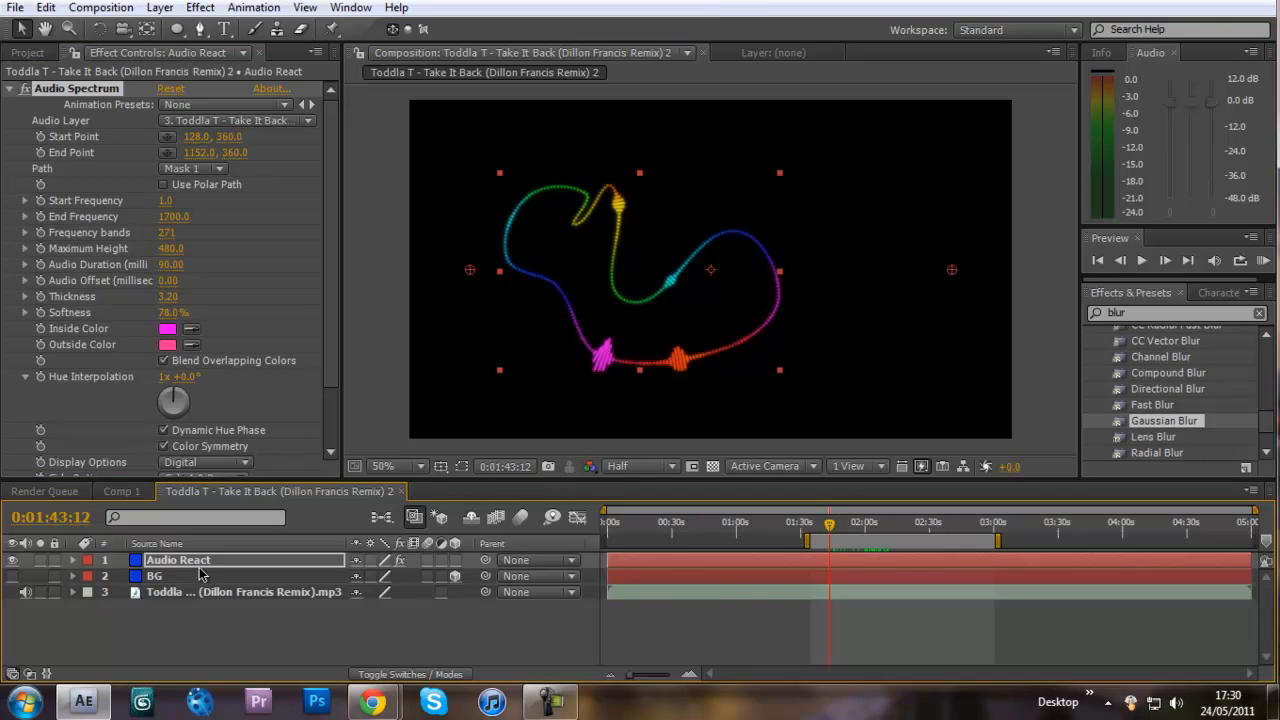
Step: Show the BG layer and add a blue, shadow-casting spot light with 80% intensity
{"action": "left_click", "coordinate": [12, 576]}
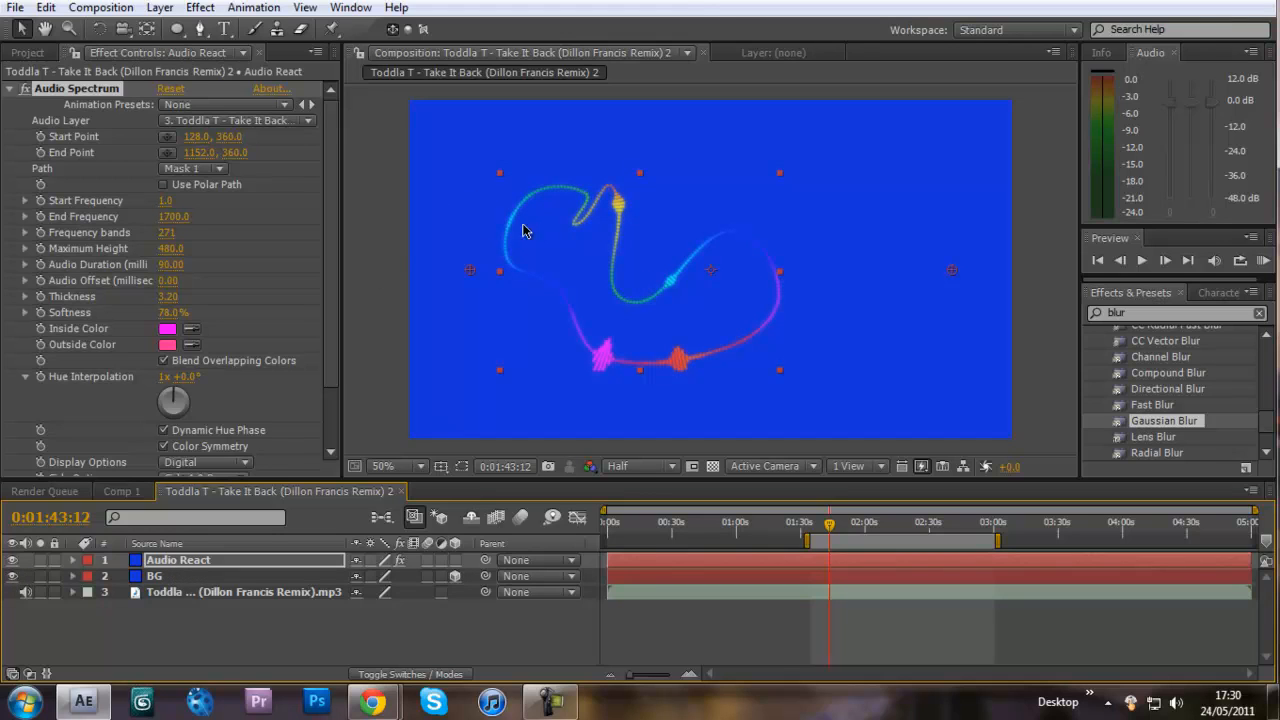
{"action": "left_click", "coordinate": [160, 7]}
{"action": "mouse_move", "coordinate": [182, 28]}
{"action": "left_click", "coordinate": [511, 70]}
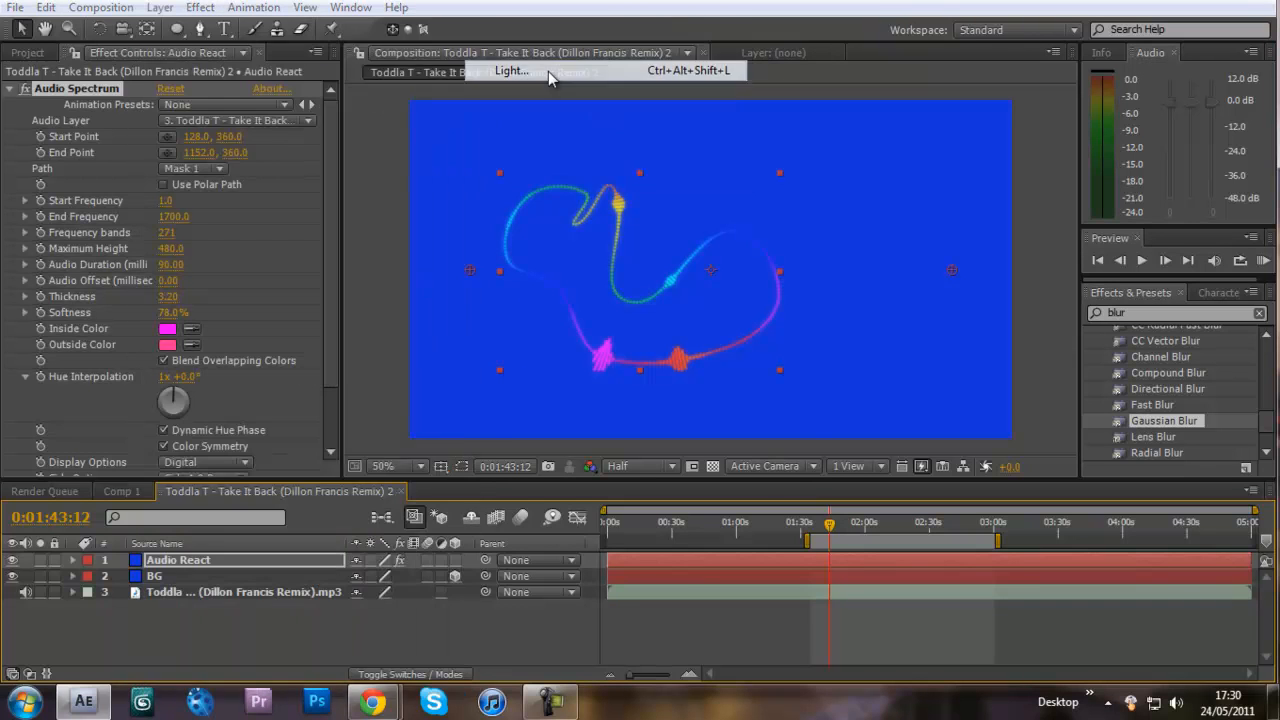
{"action": "left_click", "coordinate": [653, 516]}
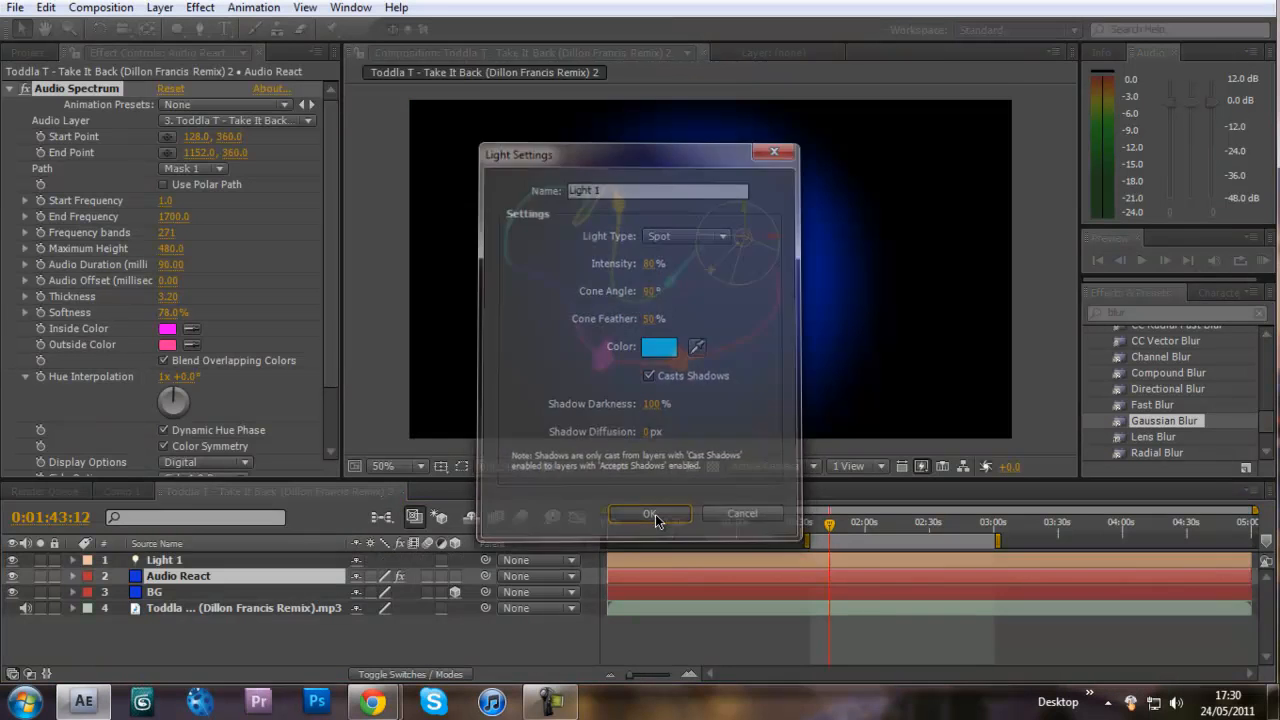
Step: Move the spot light beyond the composition's lower-right corner, keeping its target at the centre, and deselect it
{"action": "left_click_drag", "start_coordinate": [745, 245], "coordinate": [1277, 590]}
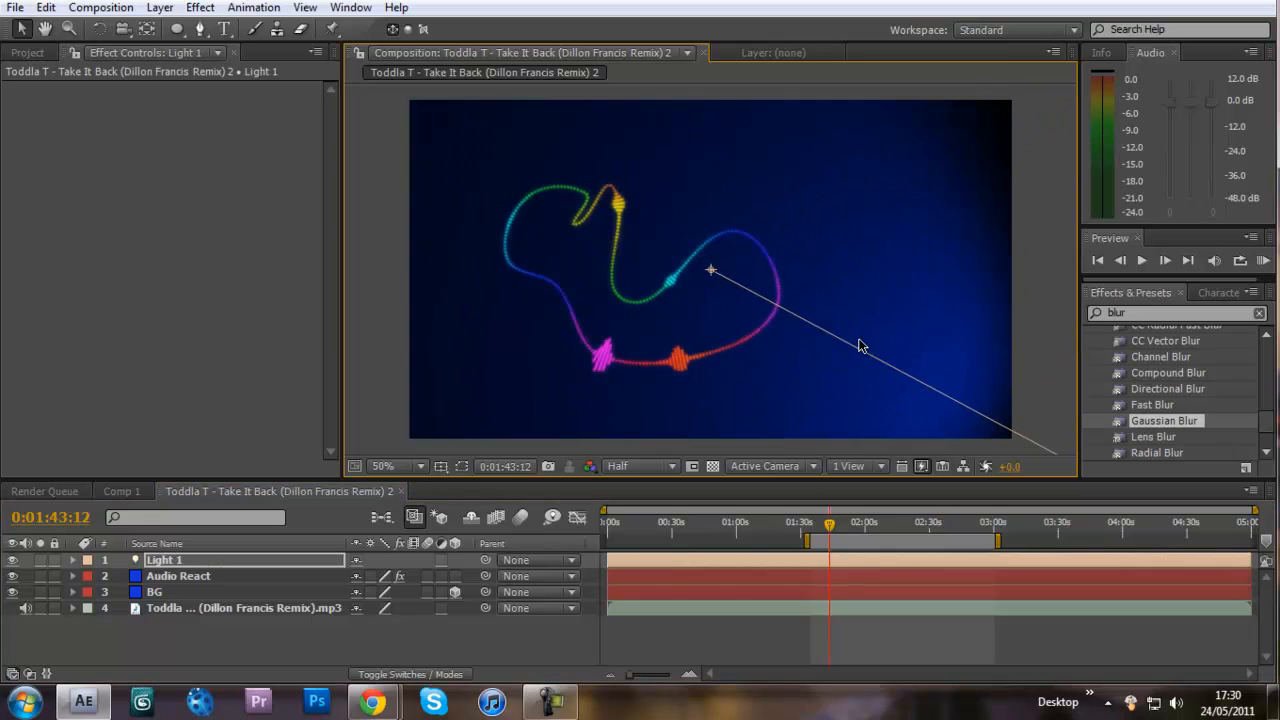
{"action": "scroll", "coordinate": [965, 434], "scroll_direction": "down", "scroll_amount": 4}
{"action": "left_click_drag", "start_coordinate": [832, 338], "coordinate": [883, 370]}
{"action": "scroll", "coordinate": [772, 281], "scroll_direction": "up", "scroll_amount": 2}
{"action": "scroll", "coordinate": [772, 281], "scroll_direction": "up", "scroll_amount": 1}
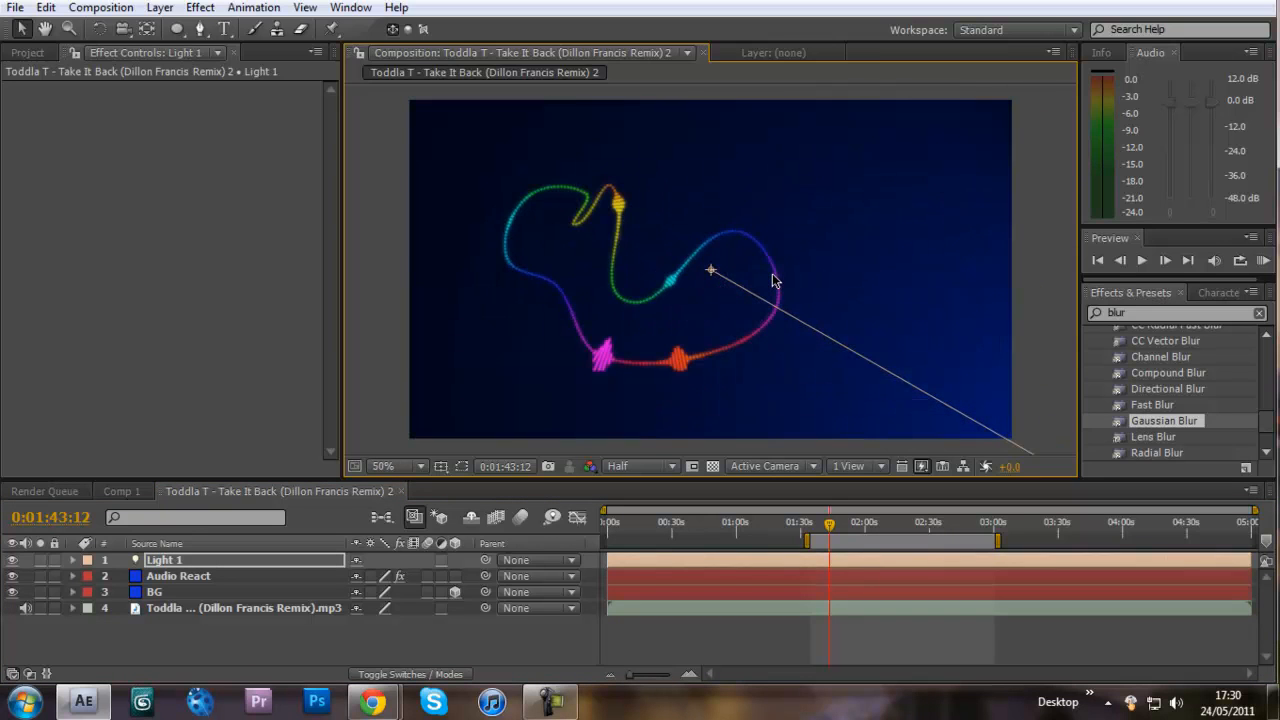
{"action": "left_click", "coordinate": [1024, 283]}
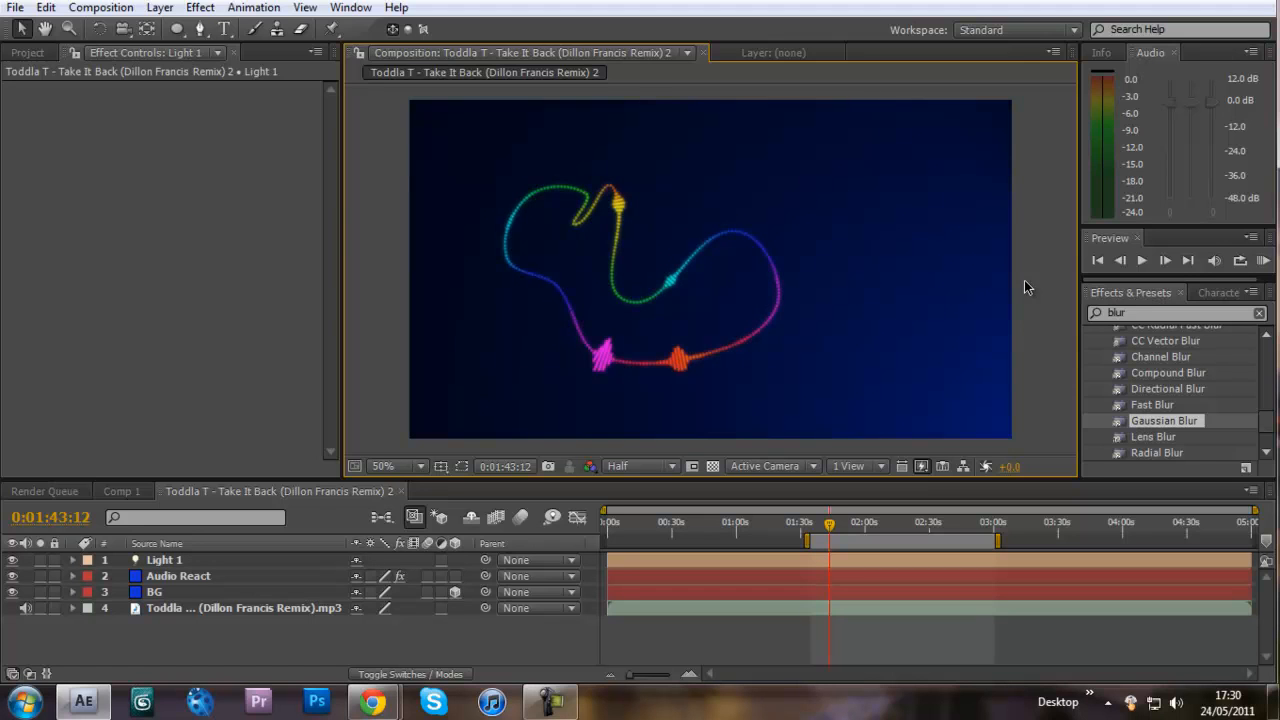
Step: Make the Audio React layer 3D, turn off Accepts Lights in its Material Options, and collapse its properties
{"action": "left_click", "coordinate": [455, 576]}
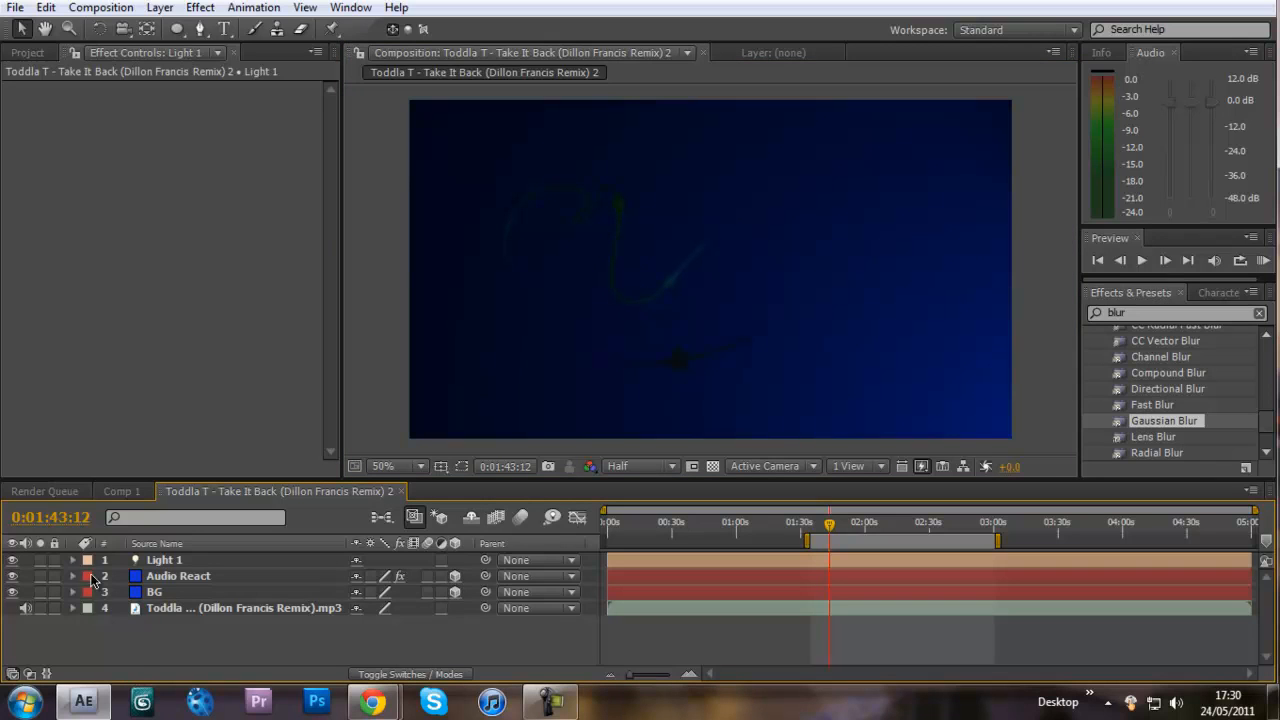
{"action": "left_click", "coordinate": [72, 576]}
{"action": "left_click", "coordinate": [89, 640]}
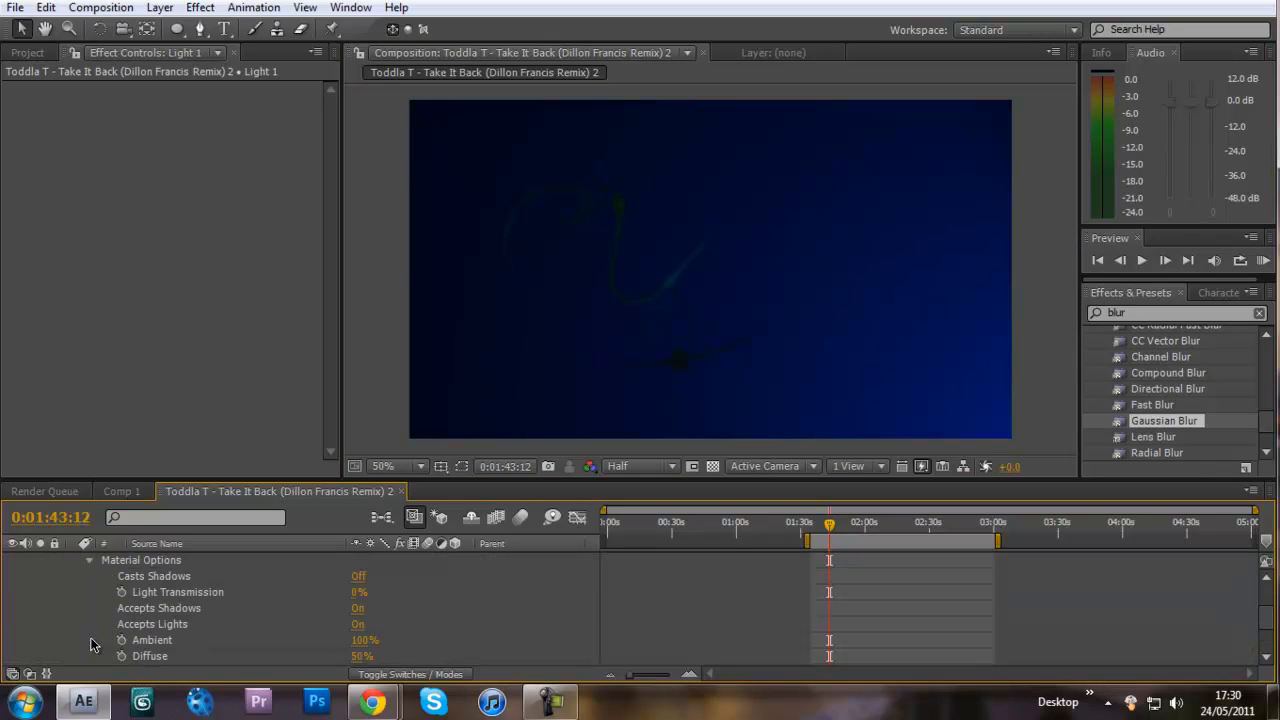
{"action": "left_click", "coordinate": [358, 628]}
{"action": "scroll", "coordinate": [100, 590], "scroll_direction": "up", "scroll_amount": 3}
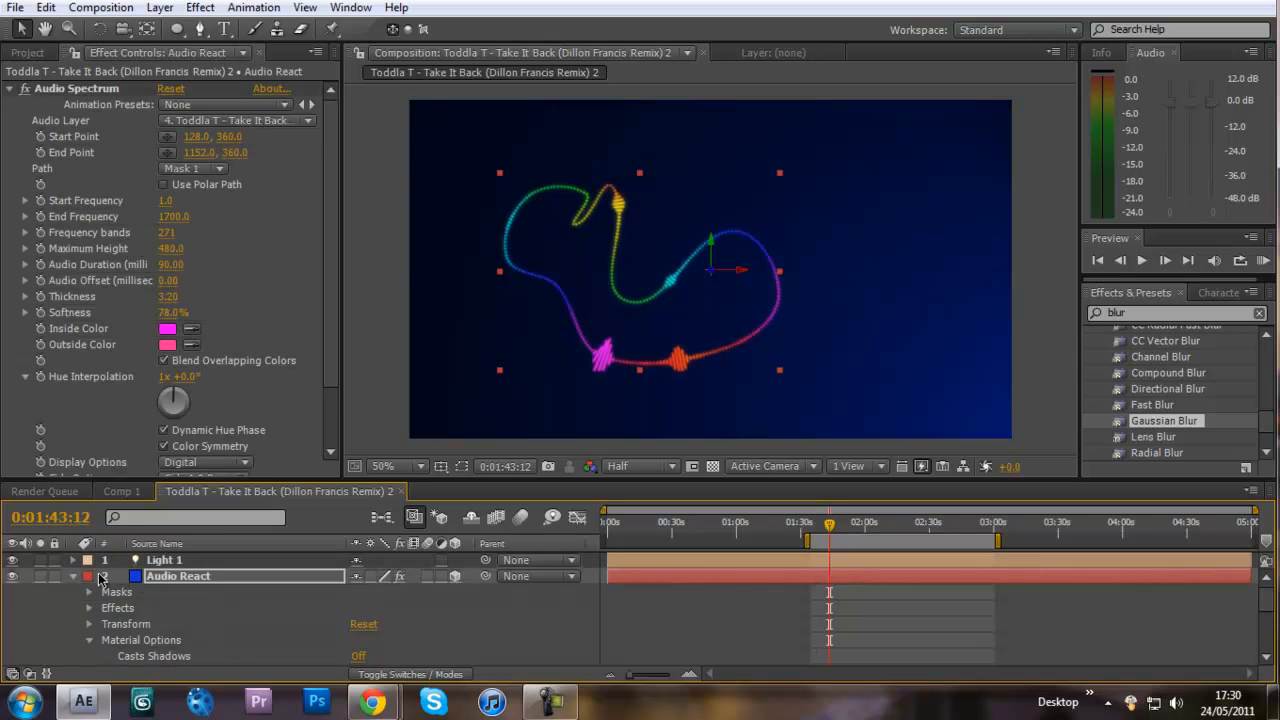
{"action": "left_click", "coordinate": [73, 578]}
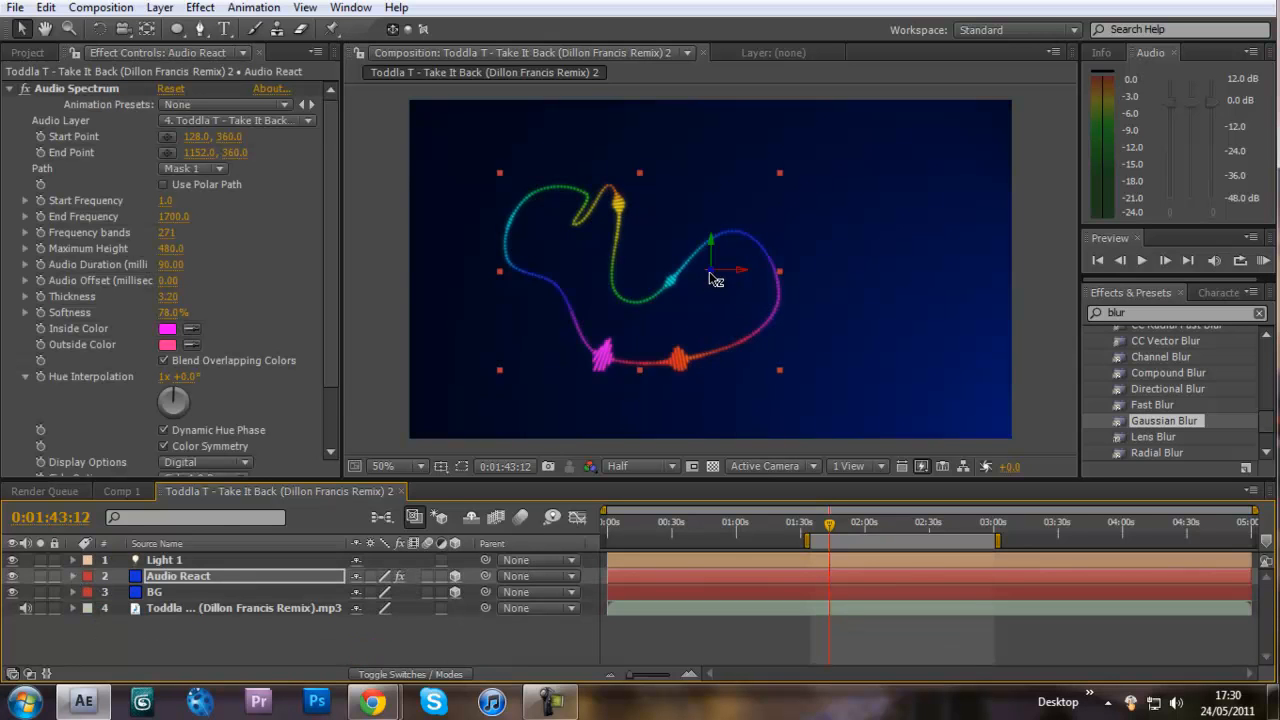
Step: Deselect the Audio React layer and collapse its Audio Spectrum effect settings
{"action": "mouse_move", "coordinate": [709, 272]}
{"action": "left_mouse_down"}
{"action": "mouse_move", "coordinate": [630, 293]}
{"action": "mouse_move", "coordinate": [928, 191]}
{"action": "mouse_move", "coordinate": [1006, 194]}
{"action": "mouse_move", "coordinate": [811, 234]}
{"action": "mouse_move", "coordinate": [710, 276]}
{"action": "left_mouse_up"}
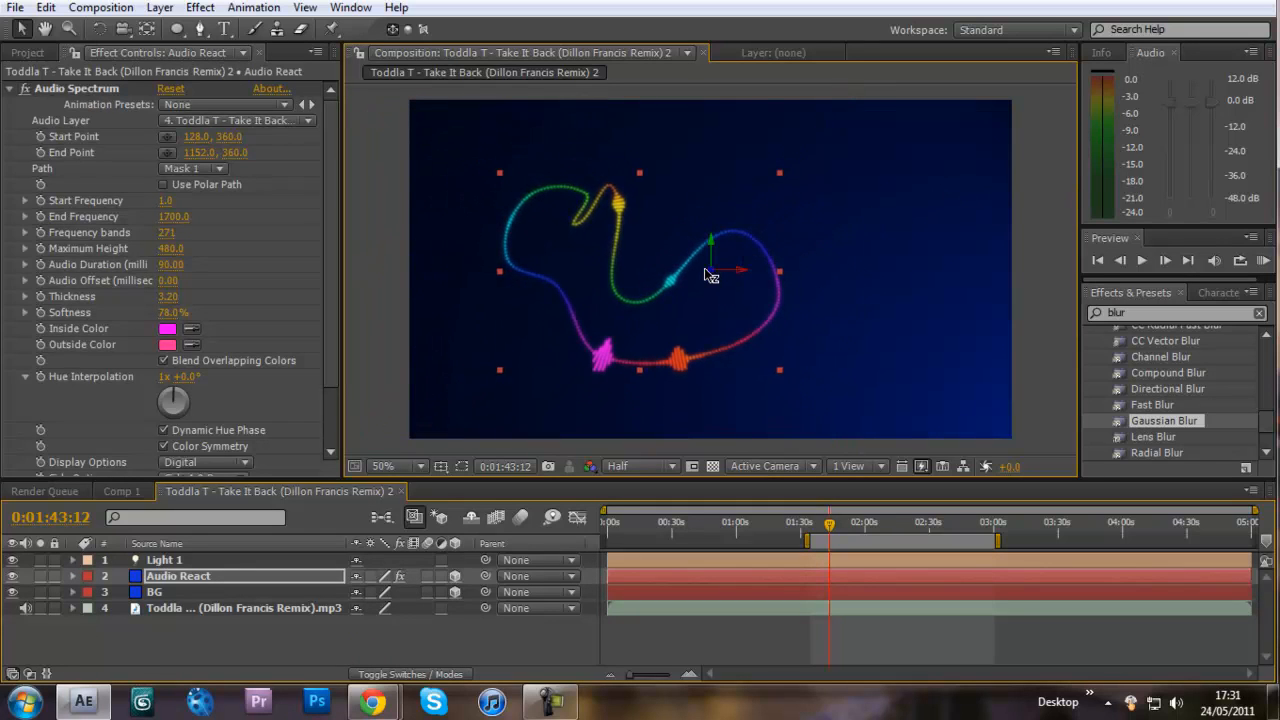
{"action": "left_click", "coordinate": [378, 410]}
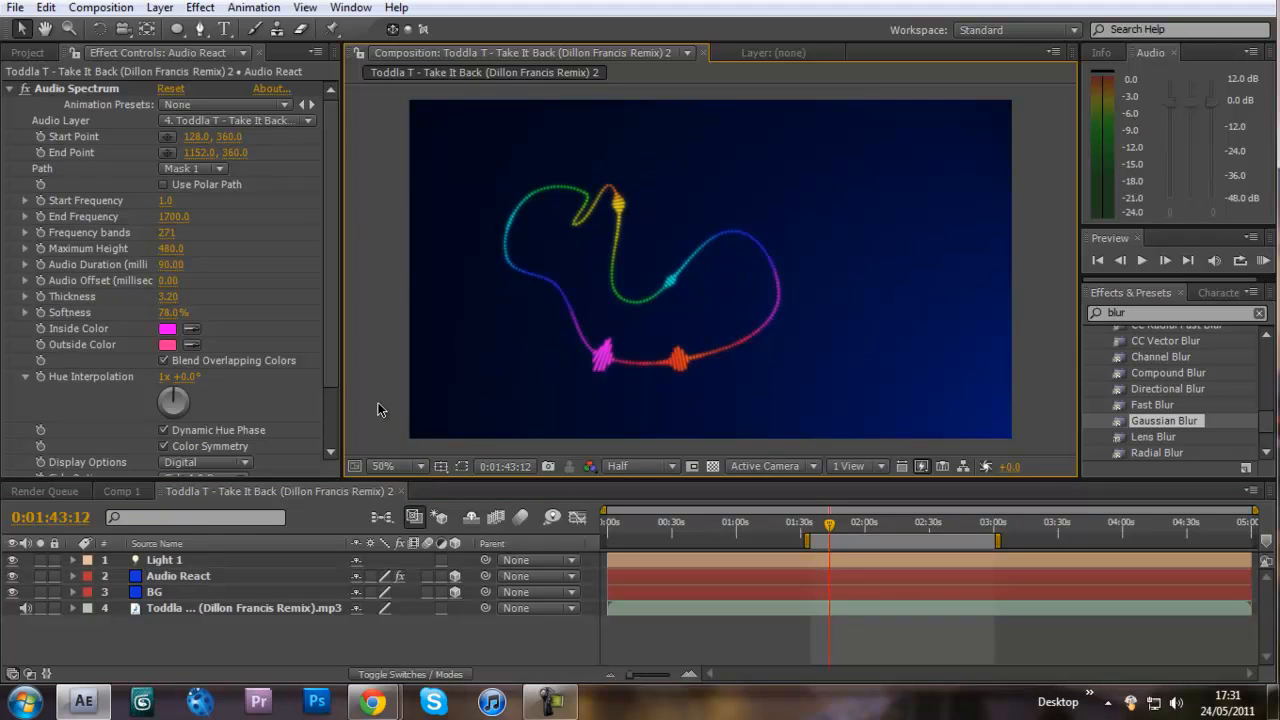
{"action": "left_click", "coordinate": [14, 94]}
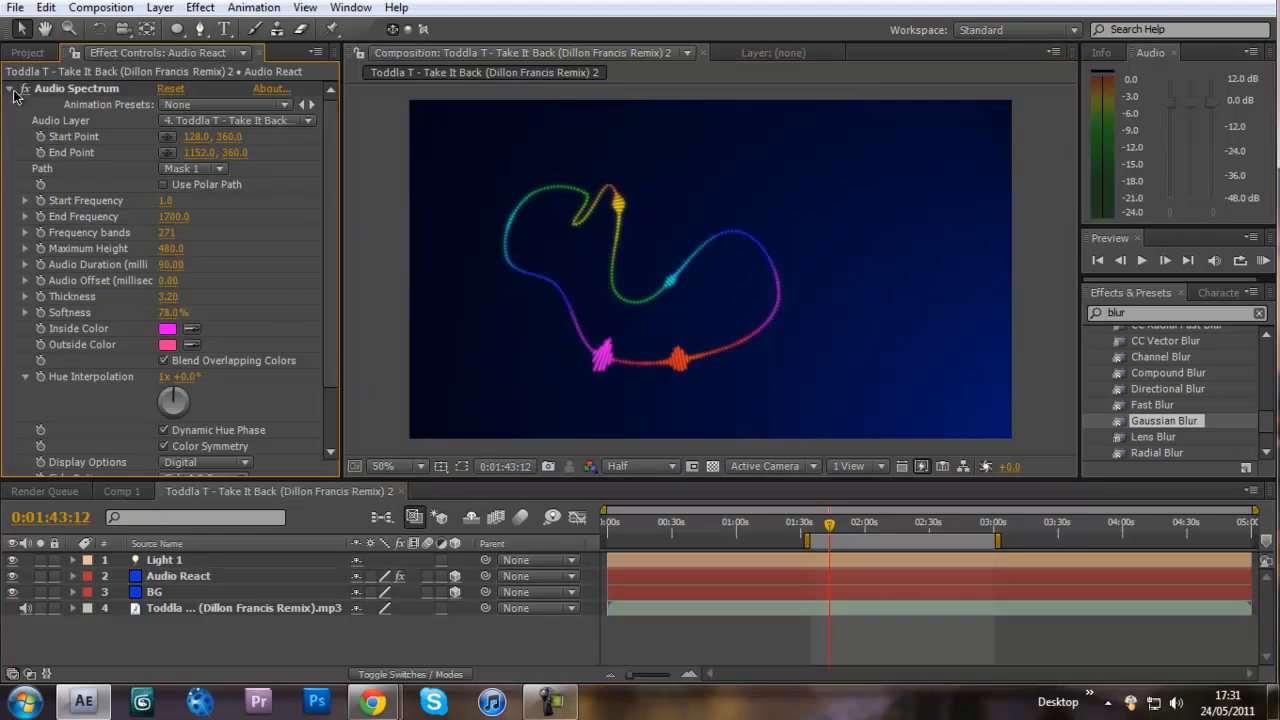
{"action": "left_click", "coordinate": [11, 90]}
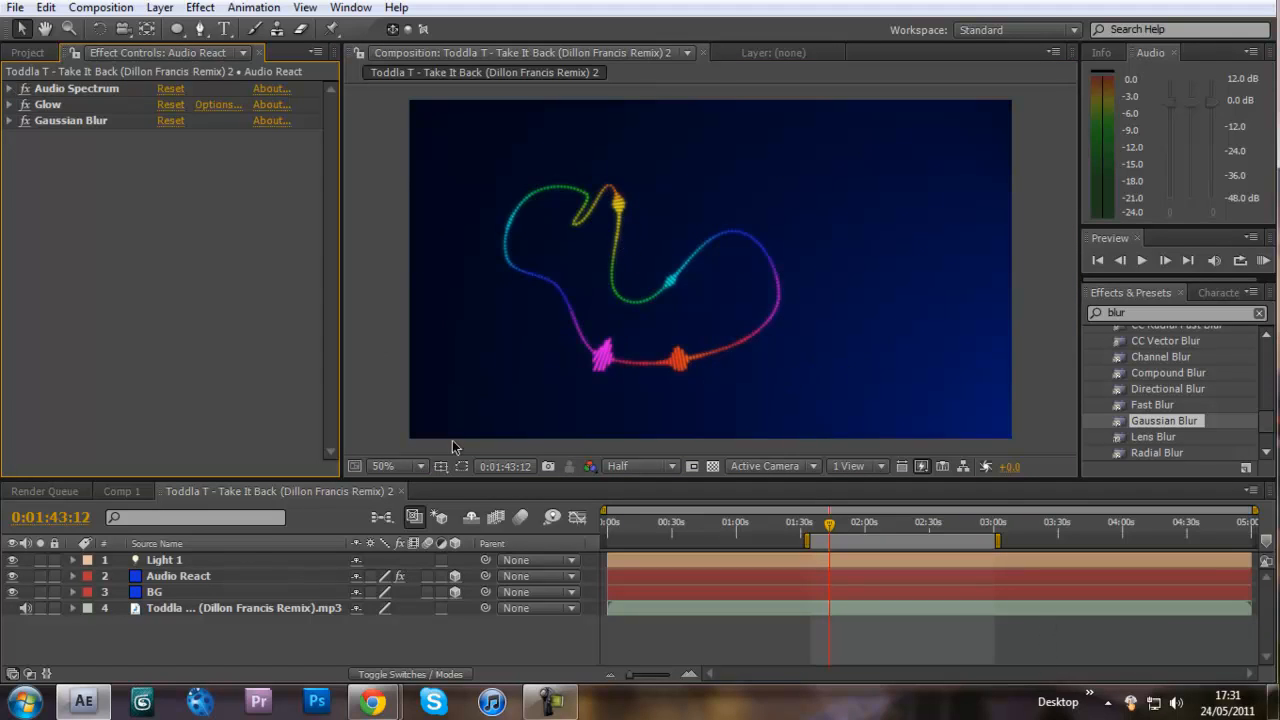
Step: Duplicate Light 1, move the copy beyond the composition's upper-left corner with its target still at the centre, and deselect it
{"action": "left_click", "coordinate": [200, 560]}
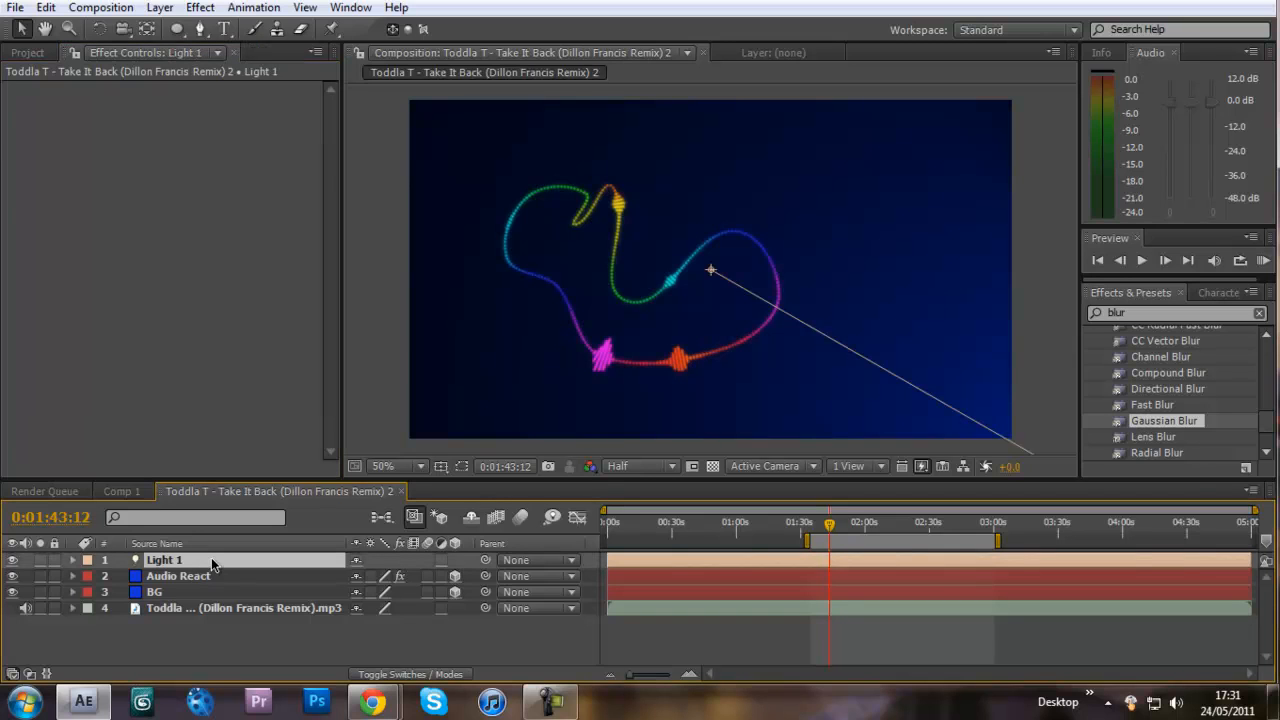
{"action": "key", "text": "ctrl+d"}
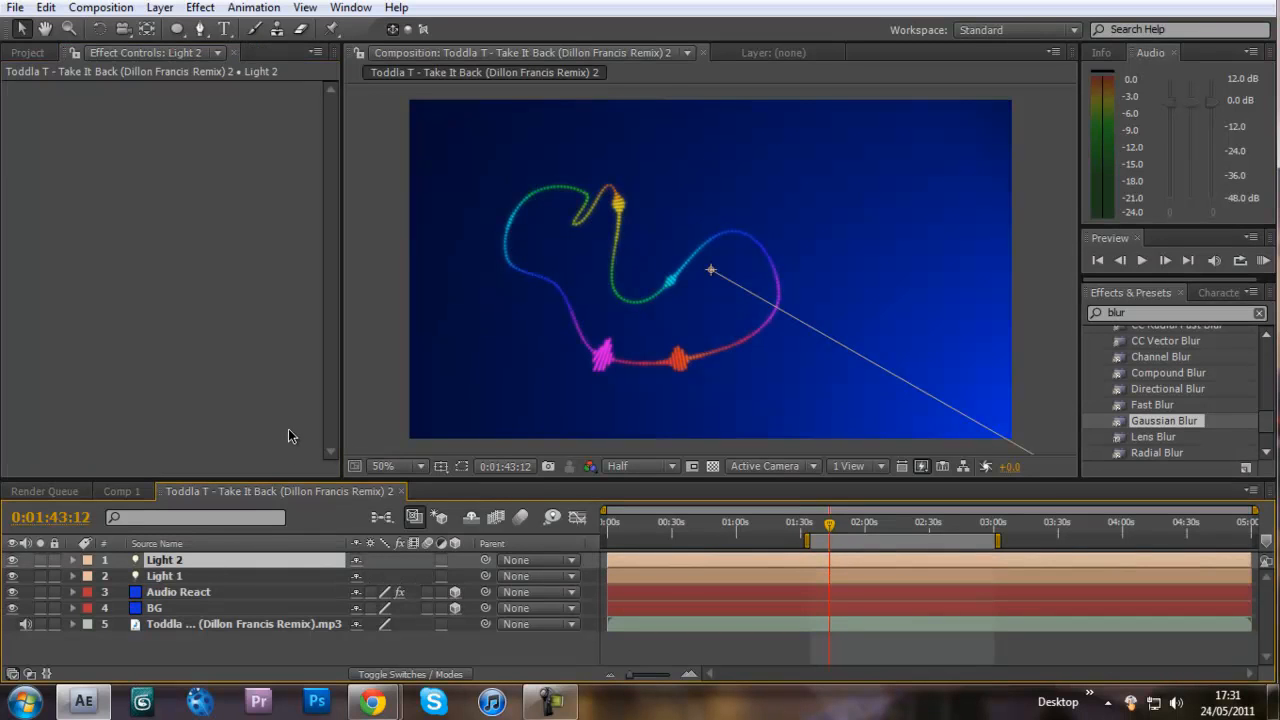
{"action": "key", "text": "comma"}
{"action": "key", "text": "comma"}
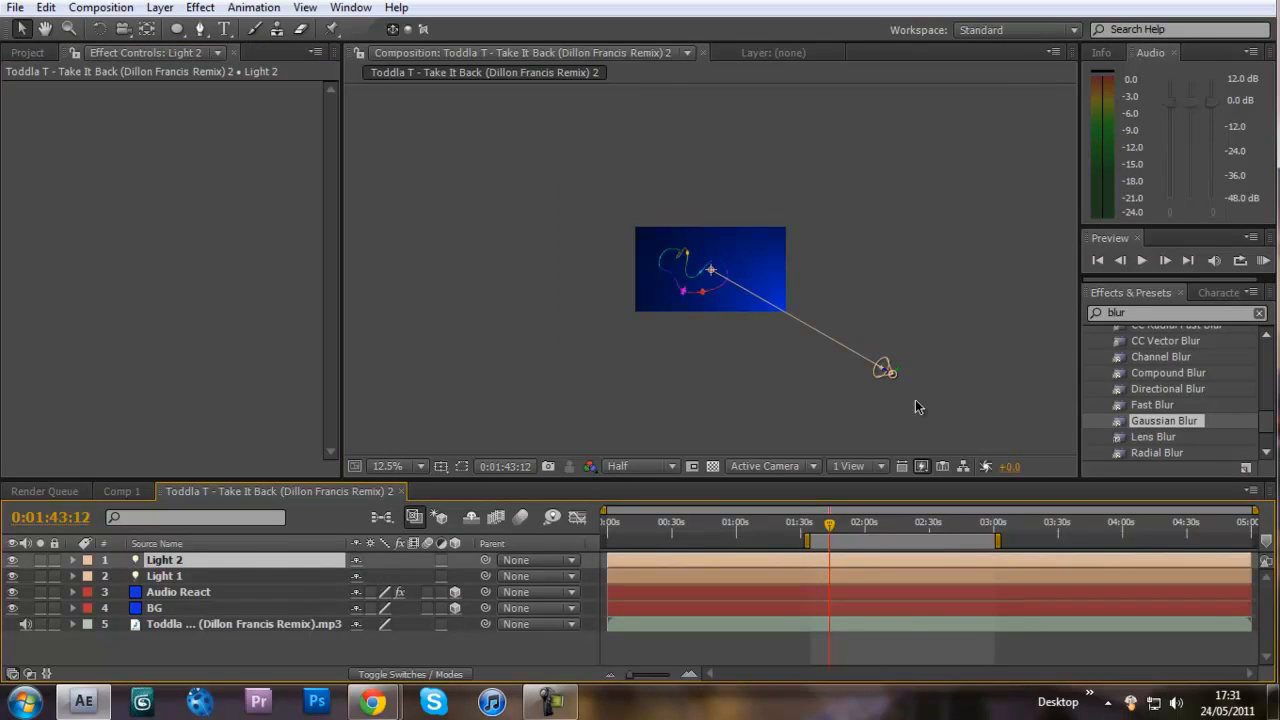
{"action": "left_click_drag", "start_coordinate": [893, 381], "coordinate": [546, 178]}
{"action": "left_click", "coordinate": [203, 563]}
{"action": "key", "text": "period"}
{"action": "key", "text": "period"}
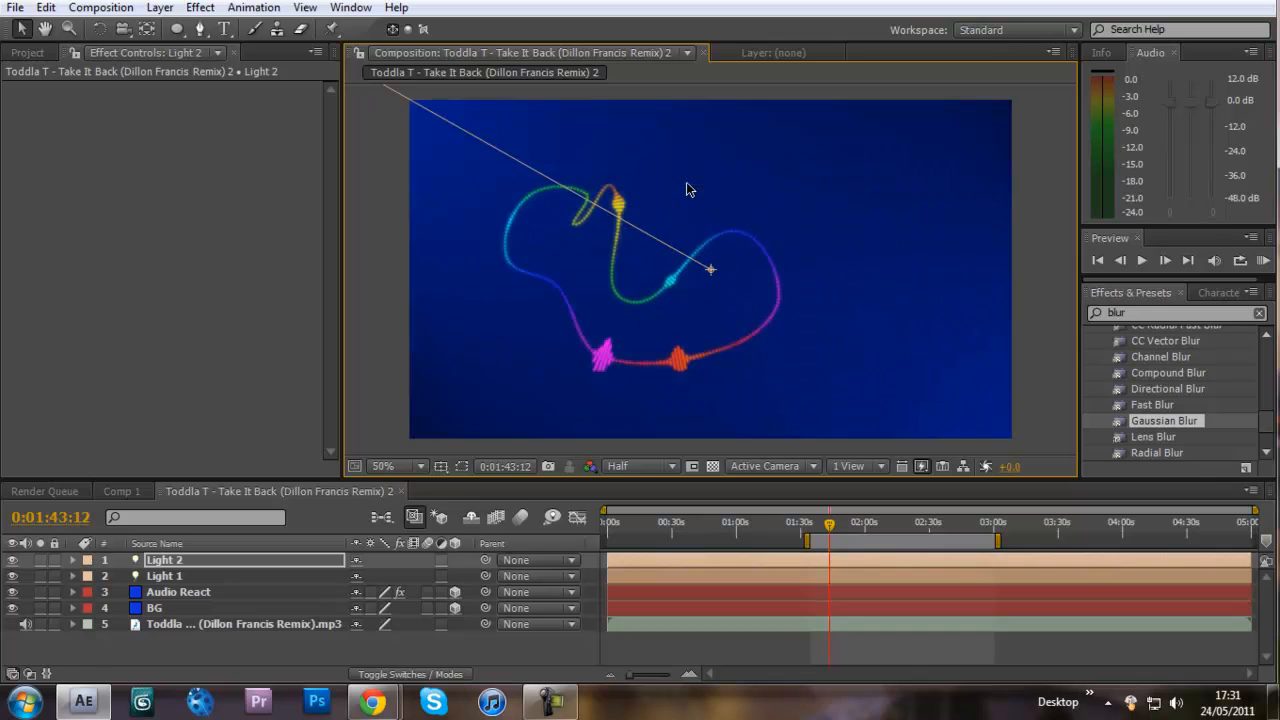
{"action": "key", "text": "comma"}
{"action": "left_click", "coordinate": [384, 118]}
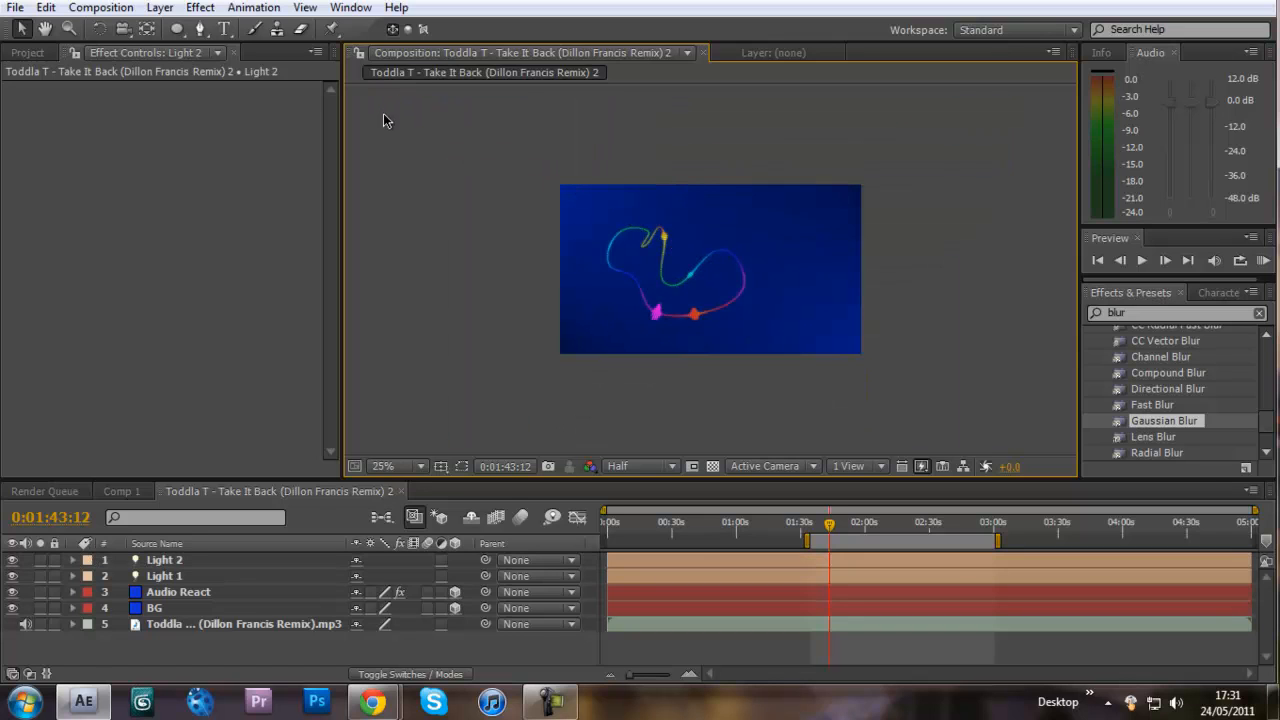
Step: Convert the music track's audio to keyframes with the Keyframe Assistant
{"action": "left_click", "coordinate": [196, 622]}
{"action": "right_click", "coordinate": [197, 622]}
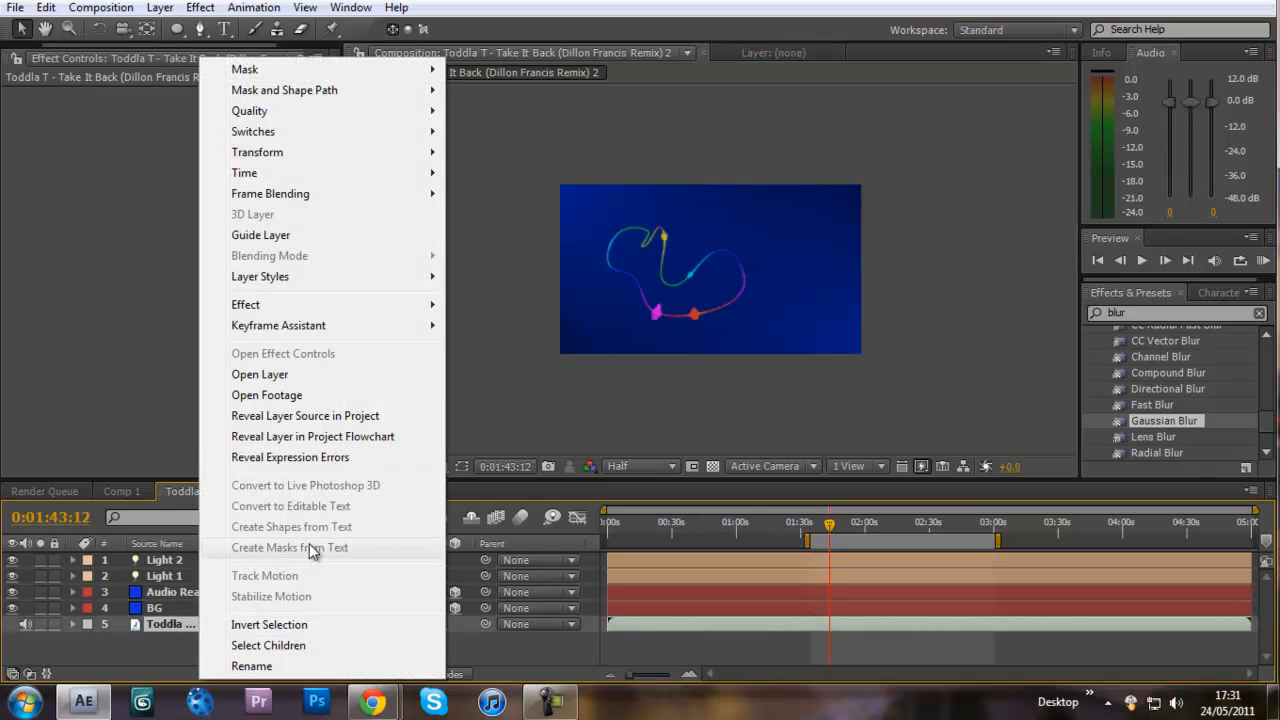
{"action": "mouse_move", "coordinate": [363, 327]}
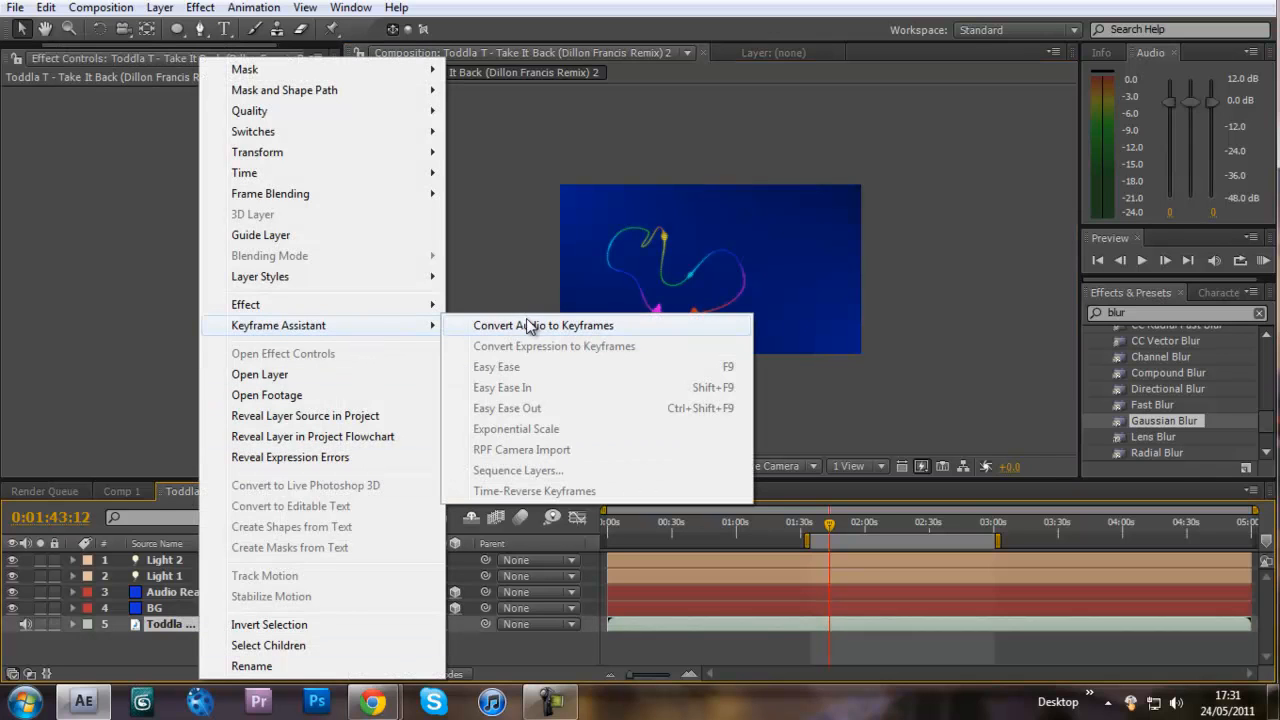
{"action": "left_click", "coordinate": [528, 326]}
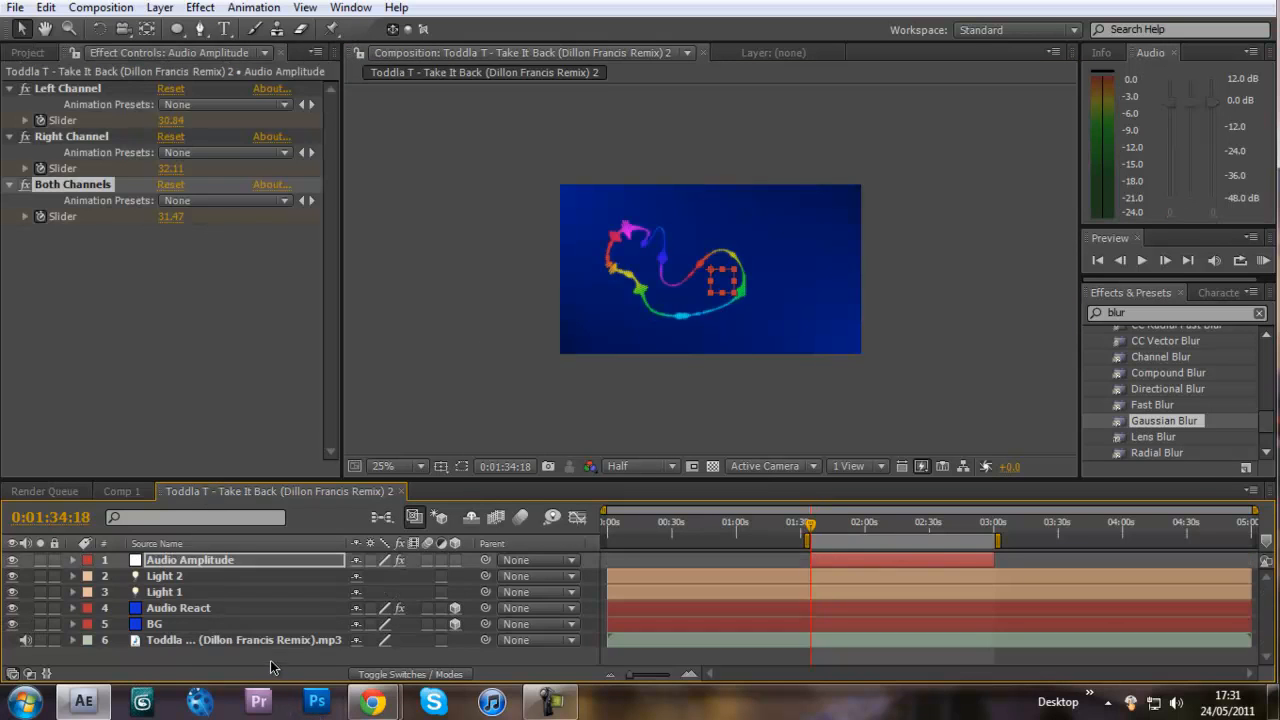
Step: Expand the Light Options of Light 2 in the timeline
{"action": "left_click", "coordinate": [73, 576]}
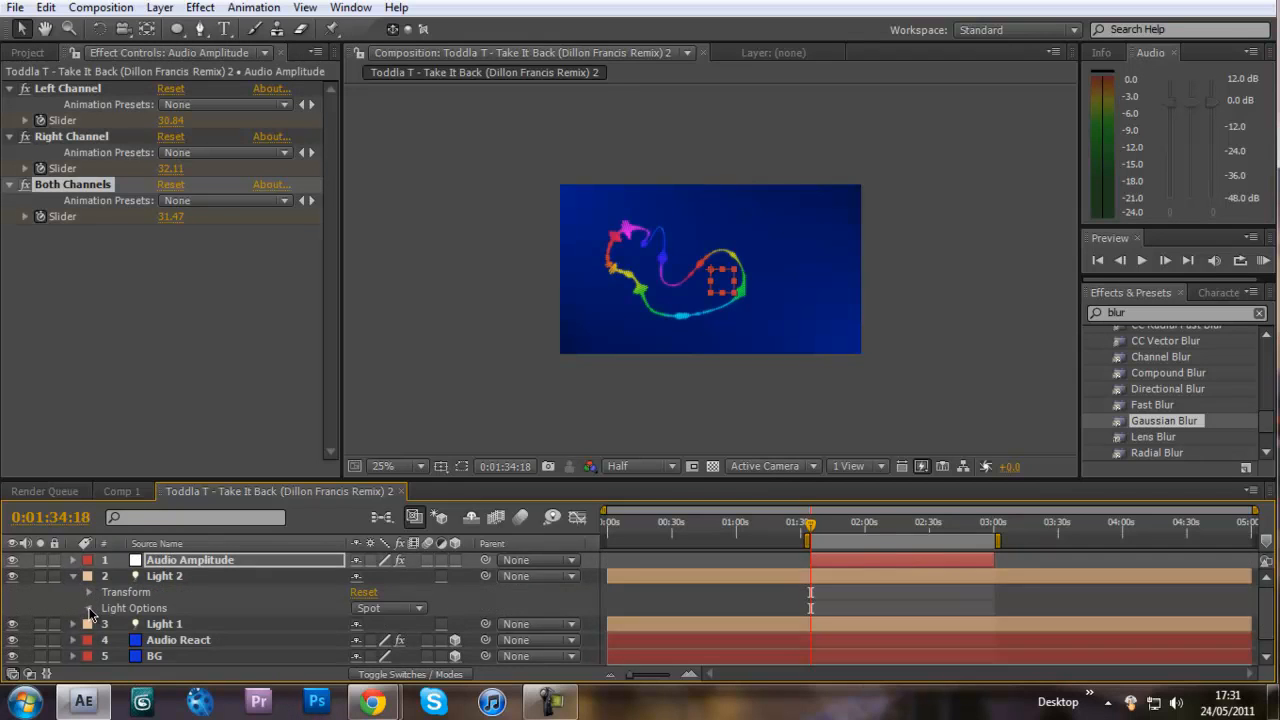
{"action": "left_click", "coordinate": [90, 608]}
{"action": "scroll", "coordinate": [96, 581], "scroll_direction": "up", "scroll_amount": 2}
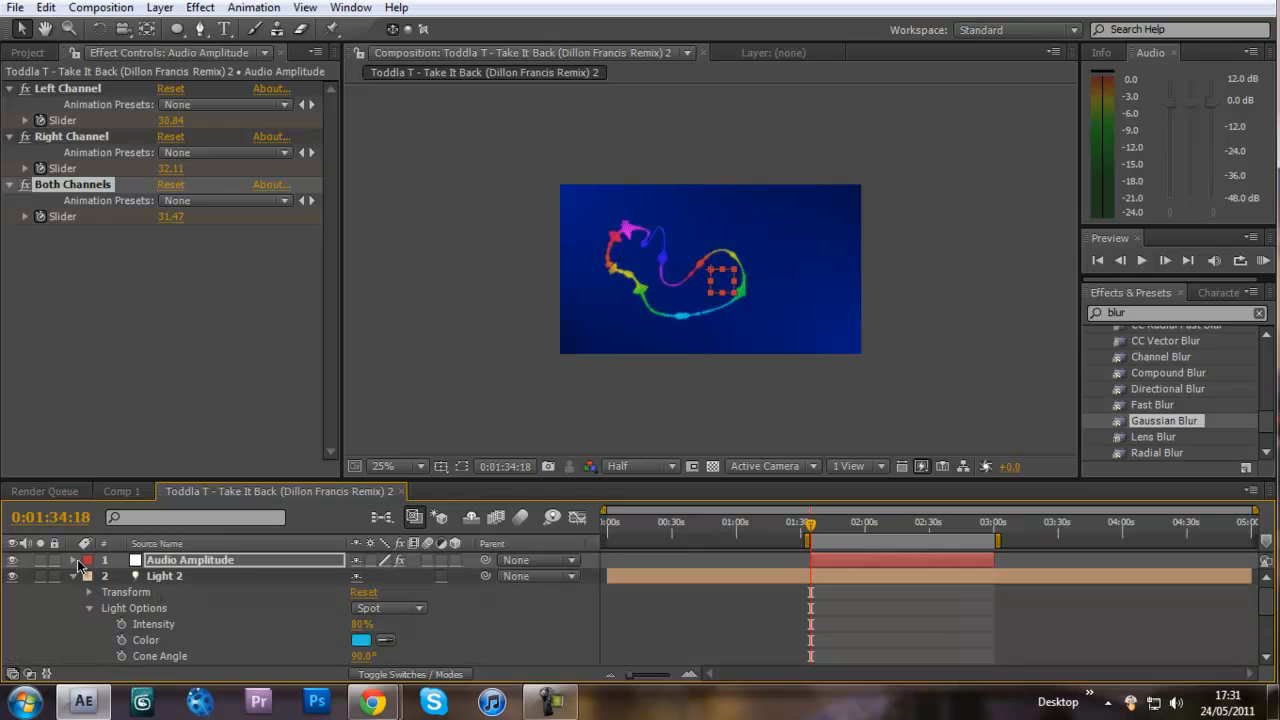
Step: Delete the Right Channel and Left Channel effects from the Audio Amplitude layer, keeping only Both Channels
{"action": "left_click", "coordinate": [66, 144]}
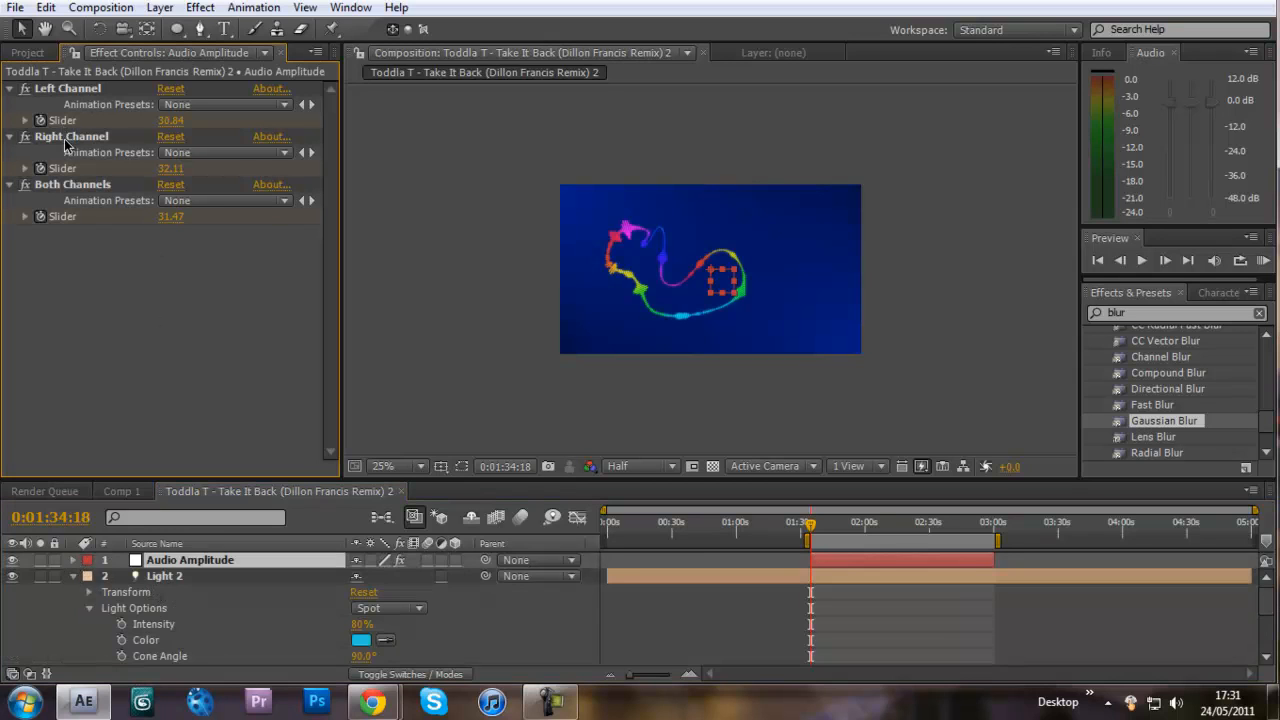
{"action": "left_click", "coordinate": [66, 140]}
{"action": "key", "text": "Delete"}
{"action": "left_click", "coordinate": [70, 90]}
{"action": "key", "text": "Delete"}
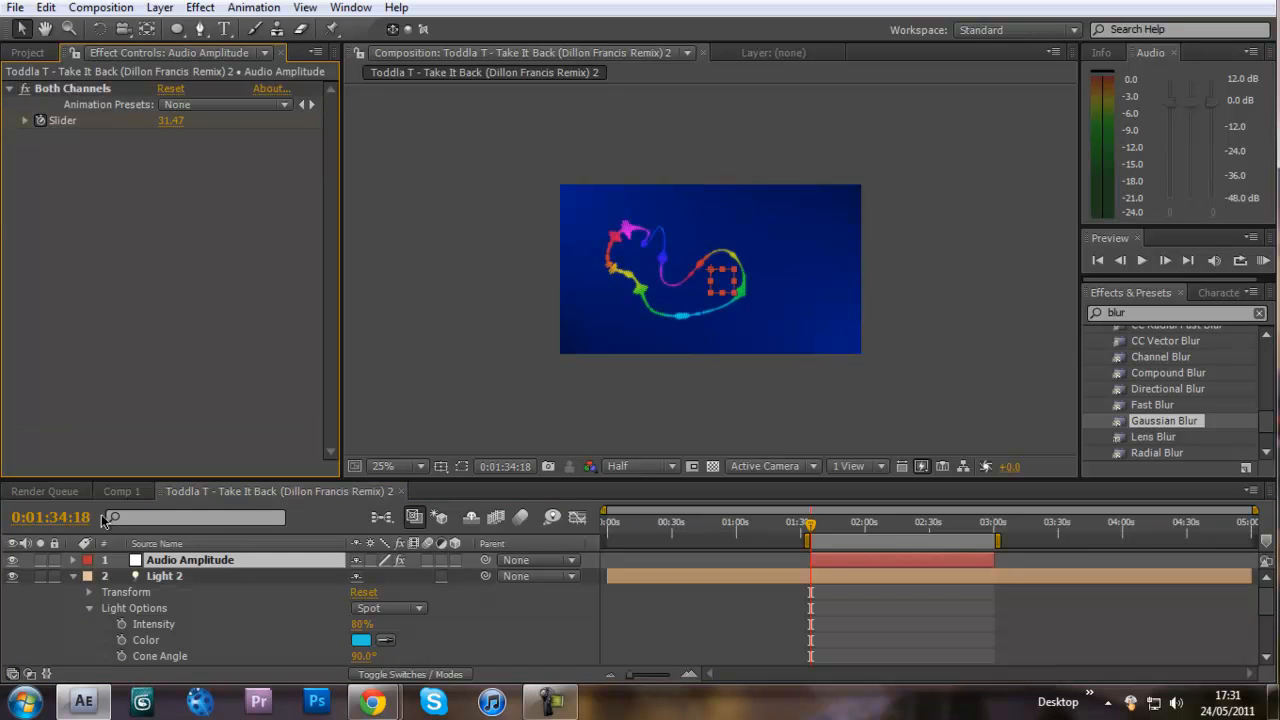
Step: Link Light 2's Intensity by expression to the Both Channels Slider of Audio Amplitude, multiplied by 5
{"action": "left_click", "coordinate": [72, 559]}
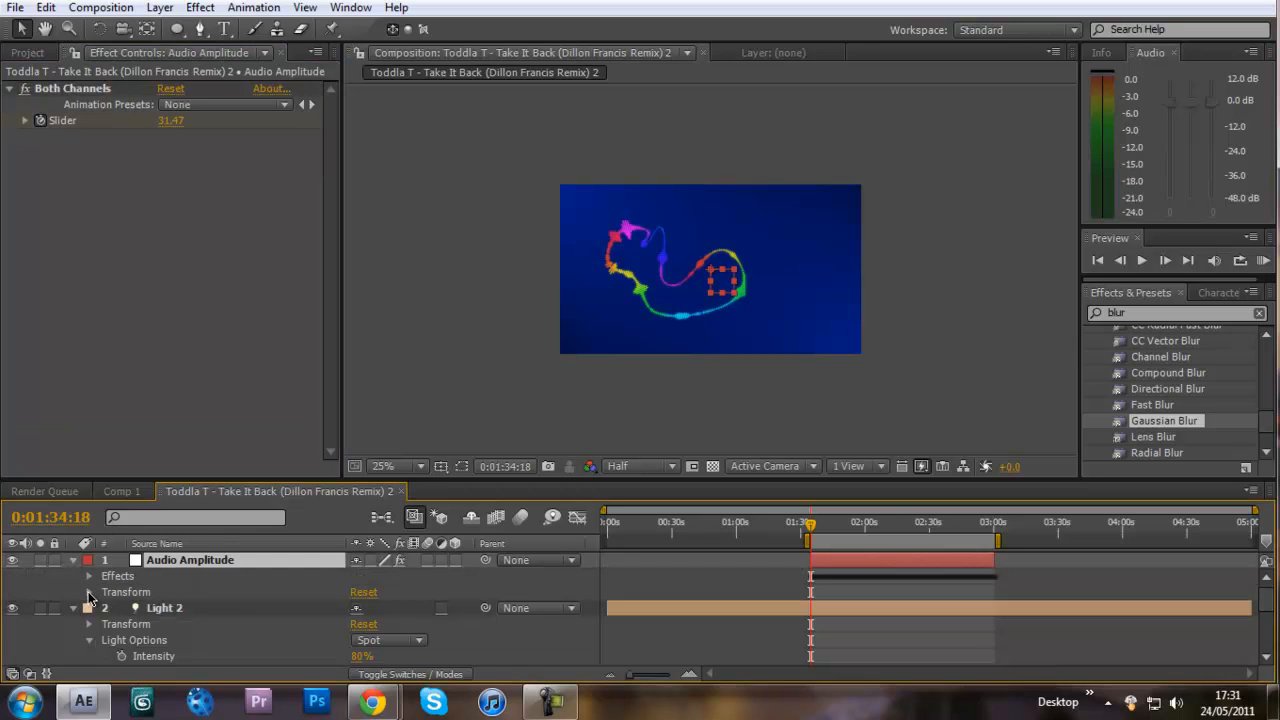
{"action": "left_click", "coordinate": [90, 591]}
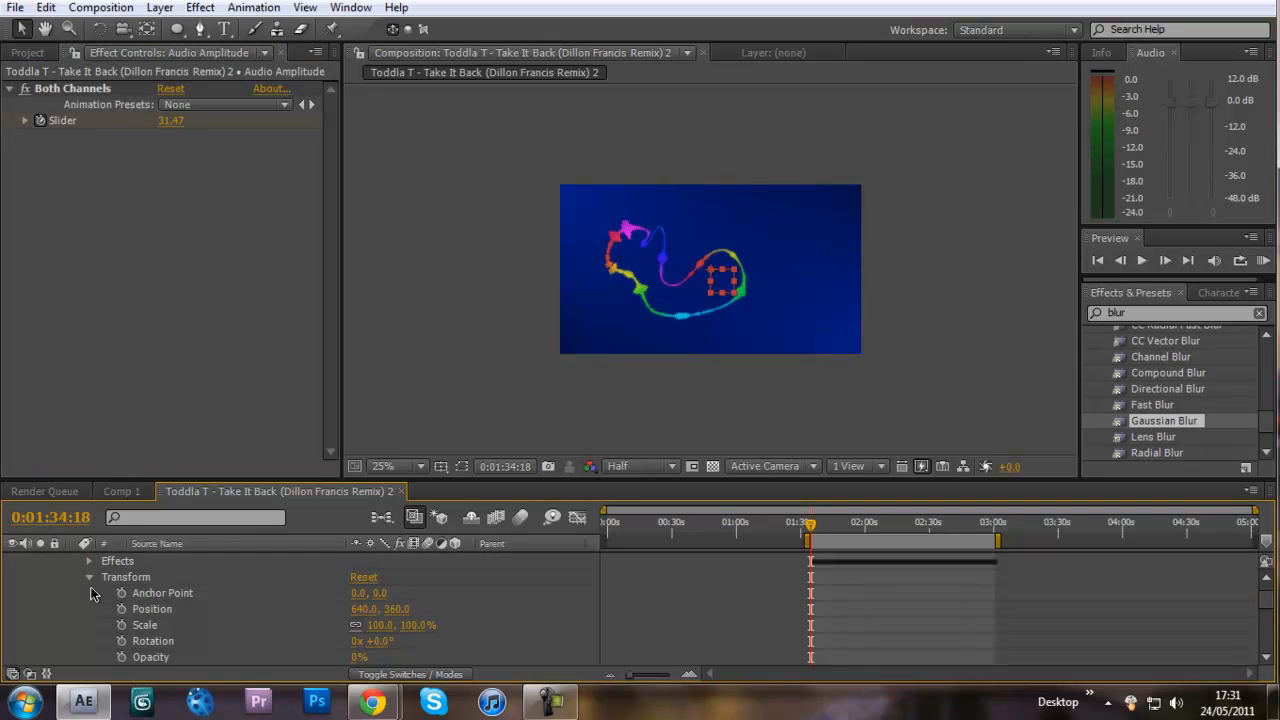
{"action": "left_click", "coordinate": [90, 580]}
{"action": "left_click", "coordinate": [89, 563]}
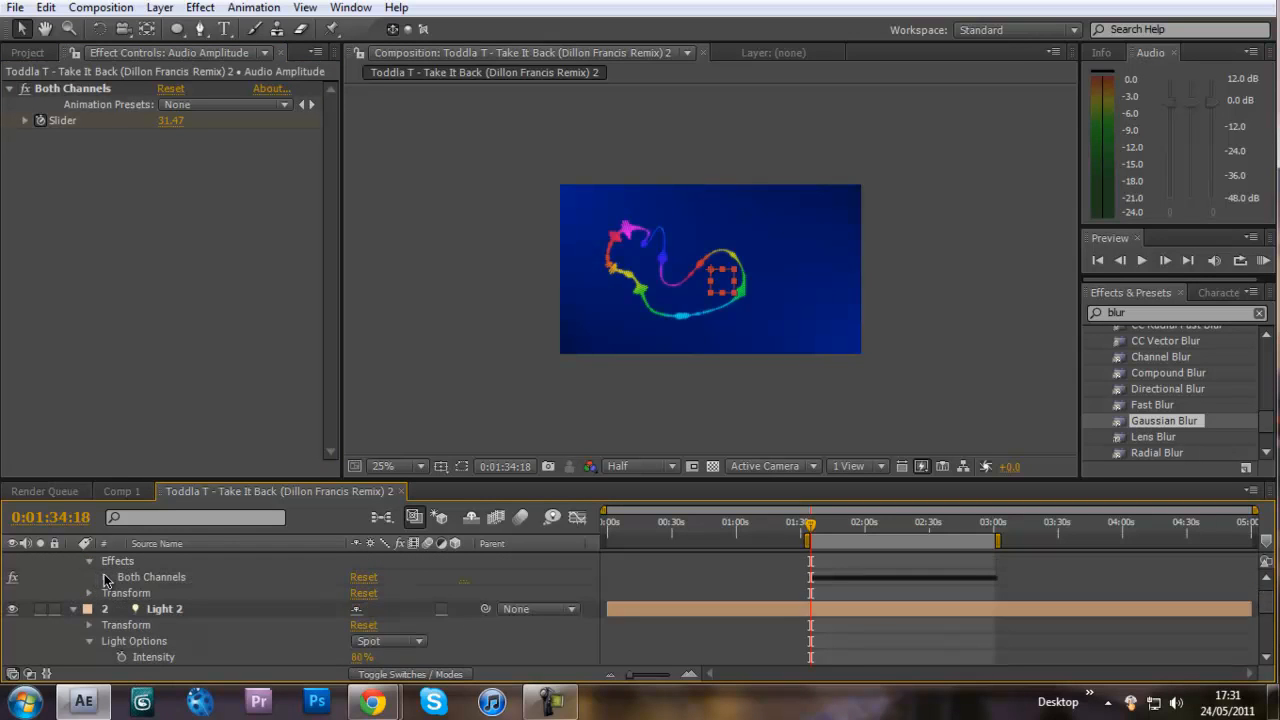
{"action": "left_click", "coordinate": [105, 578]}
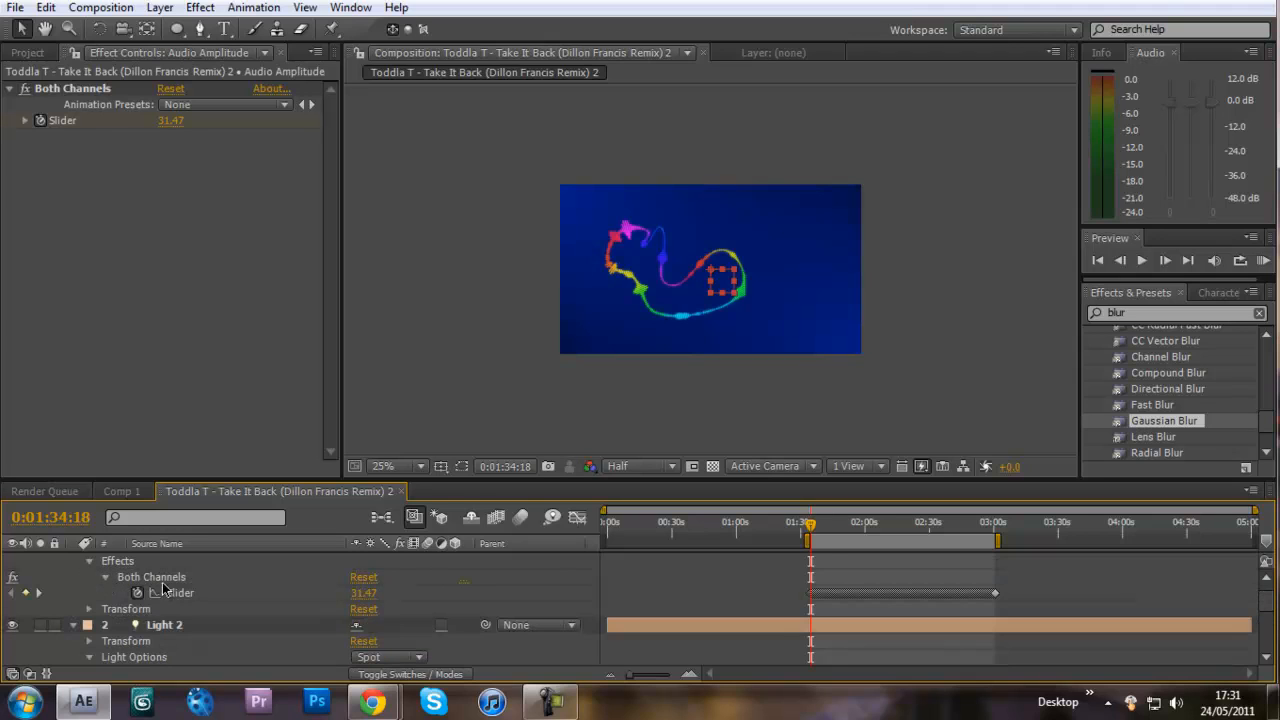
{"action": "scroll", "coordinate": [227, 593], "scroll_direction": "down", "scroll_amount": 2}
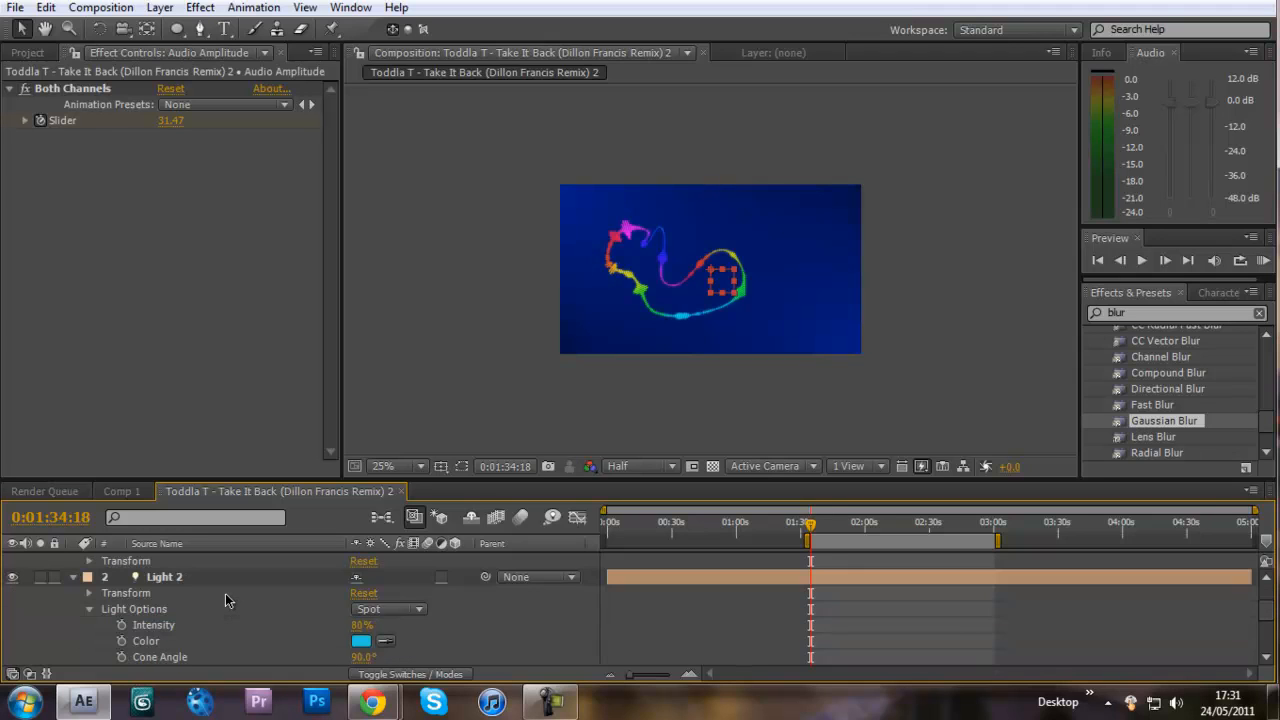
{"action": "left_click", "coordinate": [121, 625], "text": "alt"}
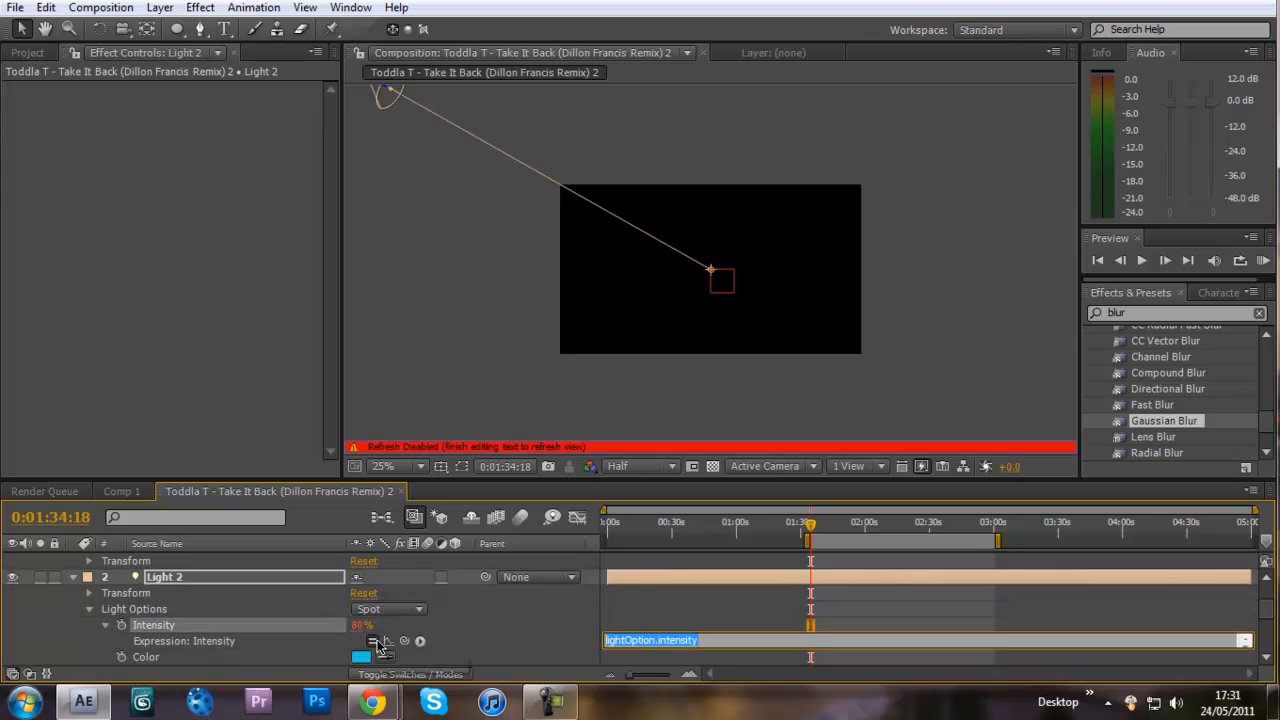
{"action": "left_click_drag", "start_coordinate": [404, 641], "coordinate": [225, 607]}
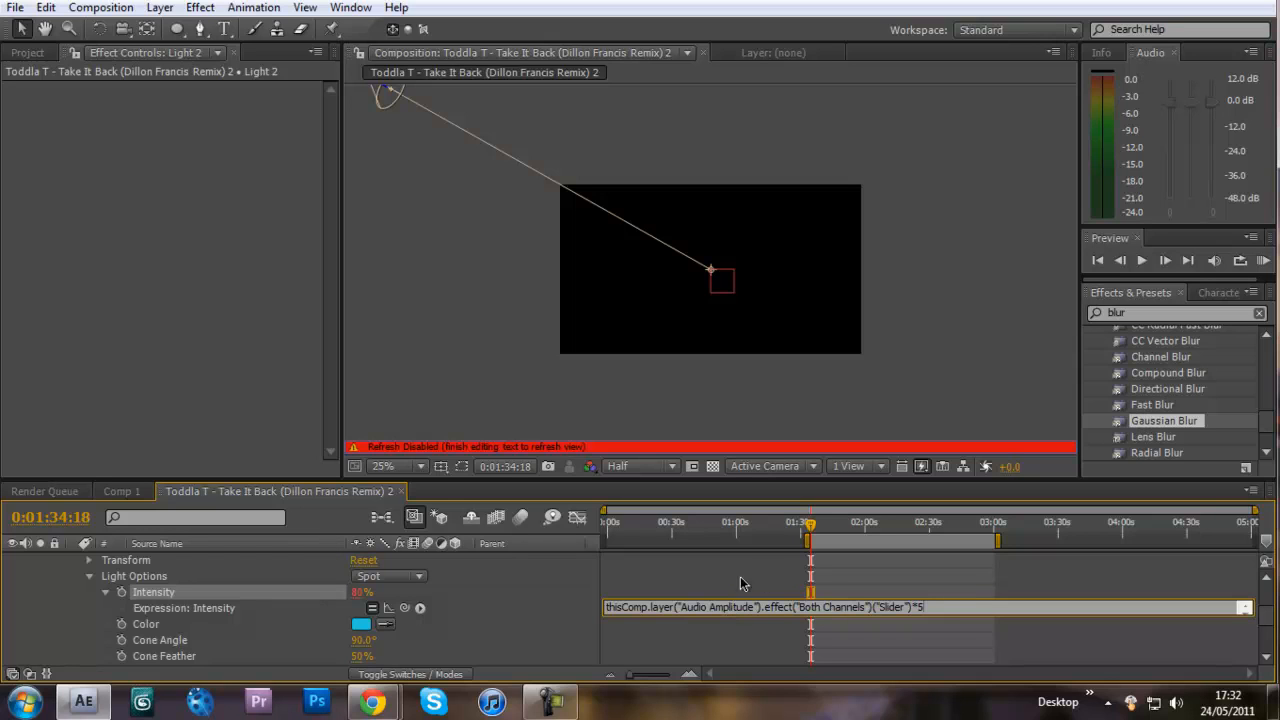
{"action": "left_click", "coordinate": [974, 403]}
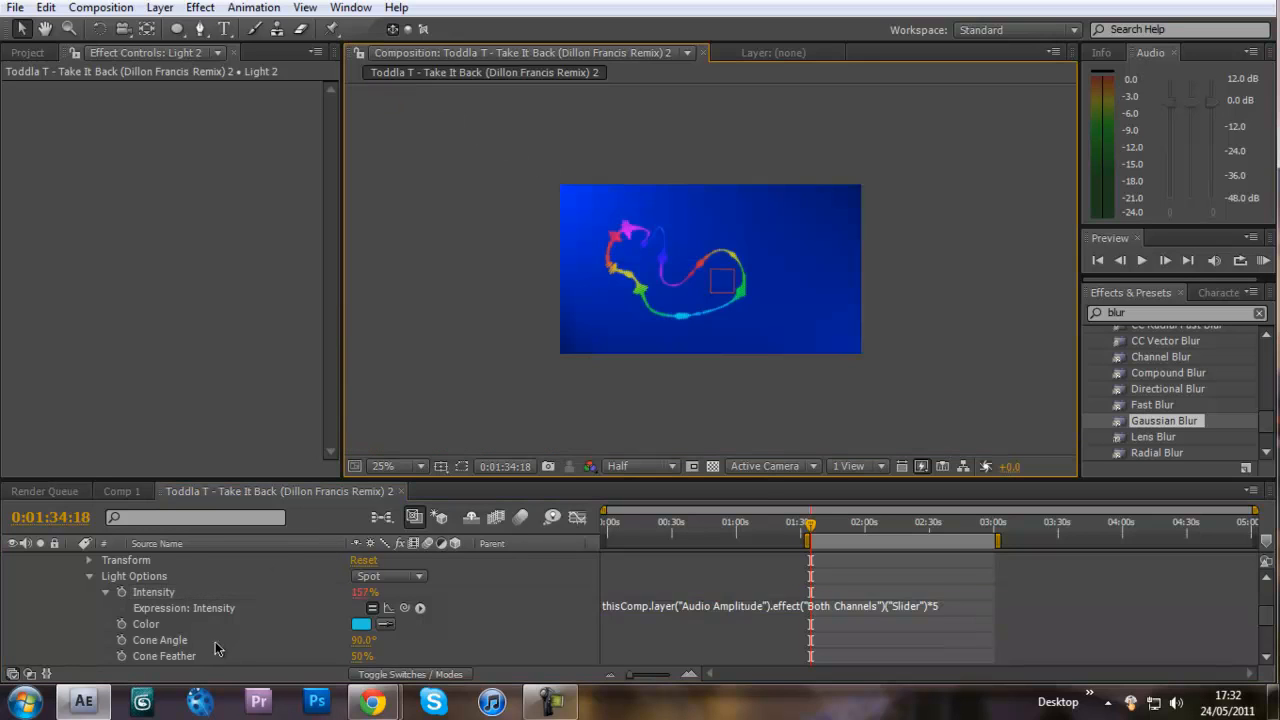
Step: Examine the music track's audio waveform, collapse the track's properties, and return to the Audio Amplitude layer
{"action": "scroll", "coordinate": [34, 642], "scroll_direction": "up", "scroll_amount": 3}
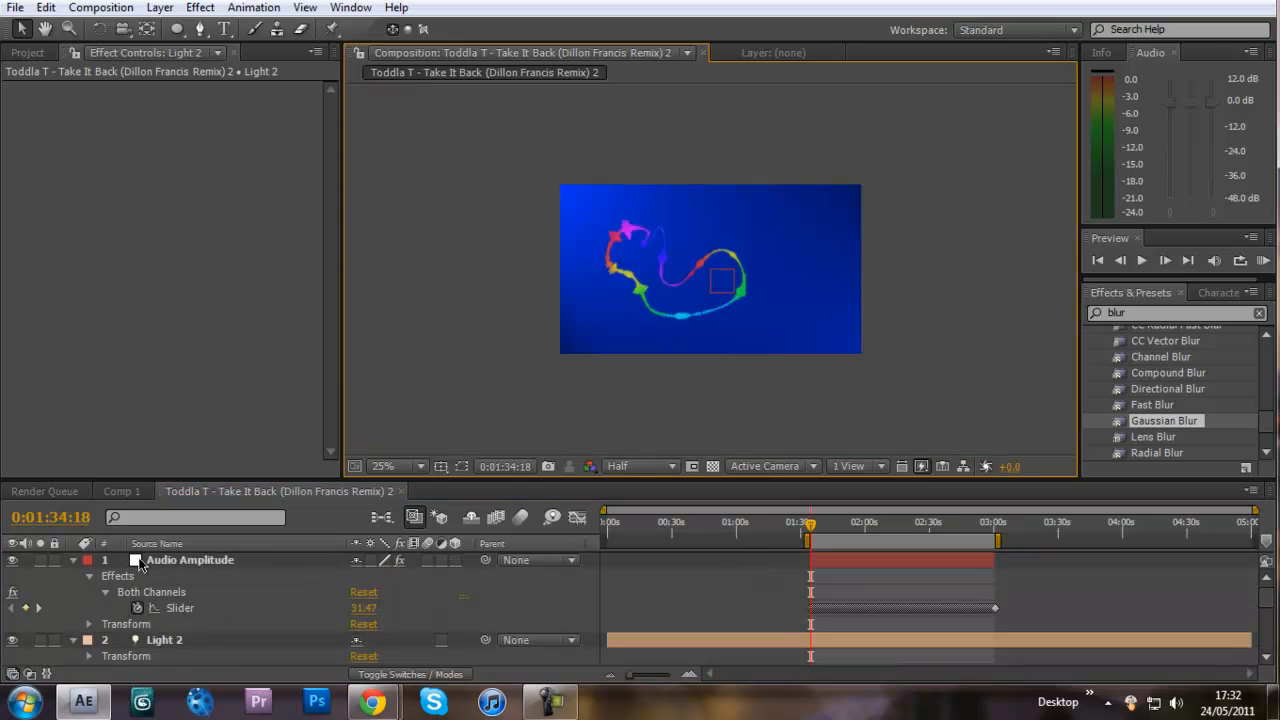
{"action": "scroll", "coordinate": [298, 588], "scroll_direction": "down", "scroll_amount": 4}
{"action": "scroll", "coordinate": [90, 652], "scroll_direction": "down", "scroll_amount": 1}
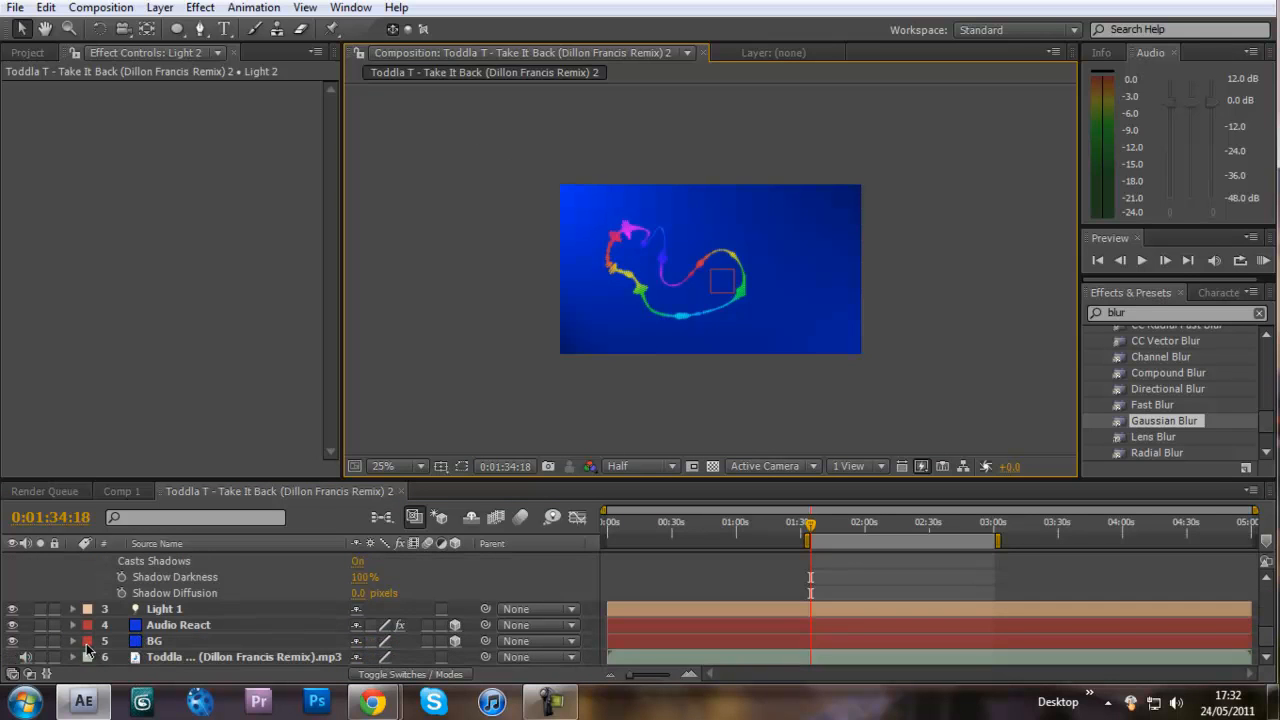
{"action": "left_click", "coordinate": [72, 657]}
{"action": "left_click", "coordinate": [89, 658]}
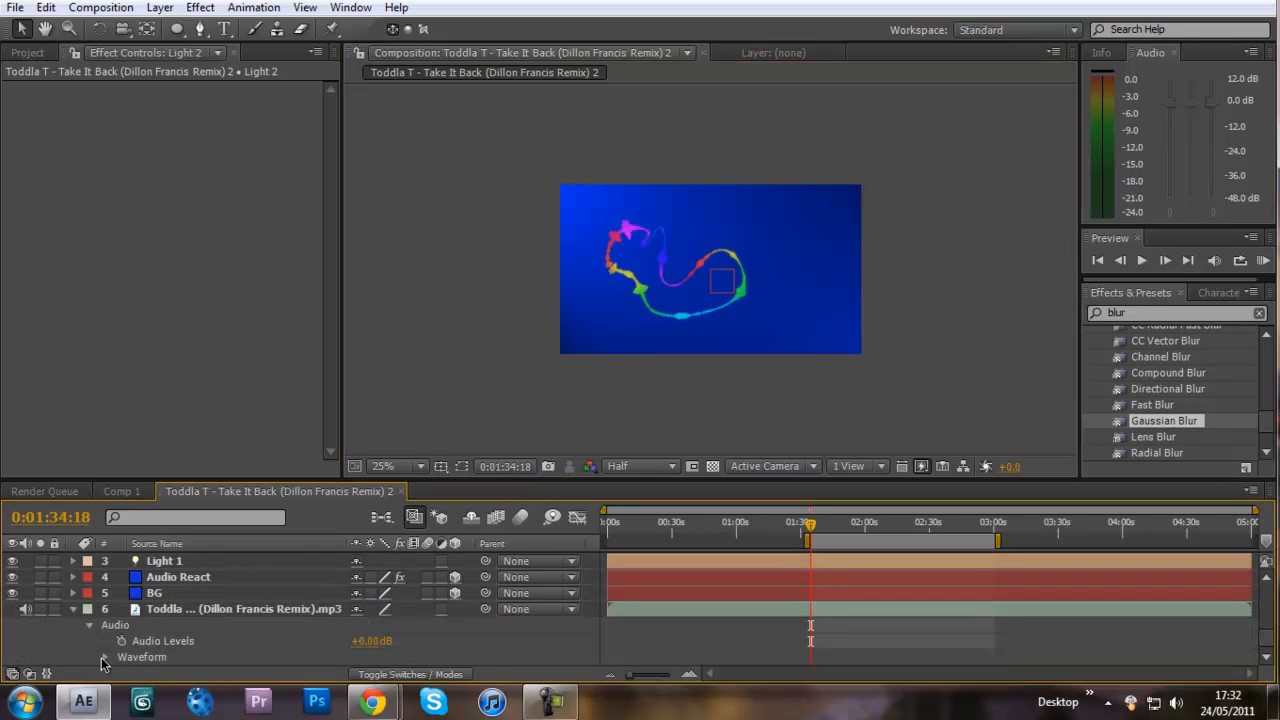
{"action": "scroll", "coordinate": [400, 615], "scroll_direction": "down", "scroll_amount": 3}
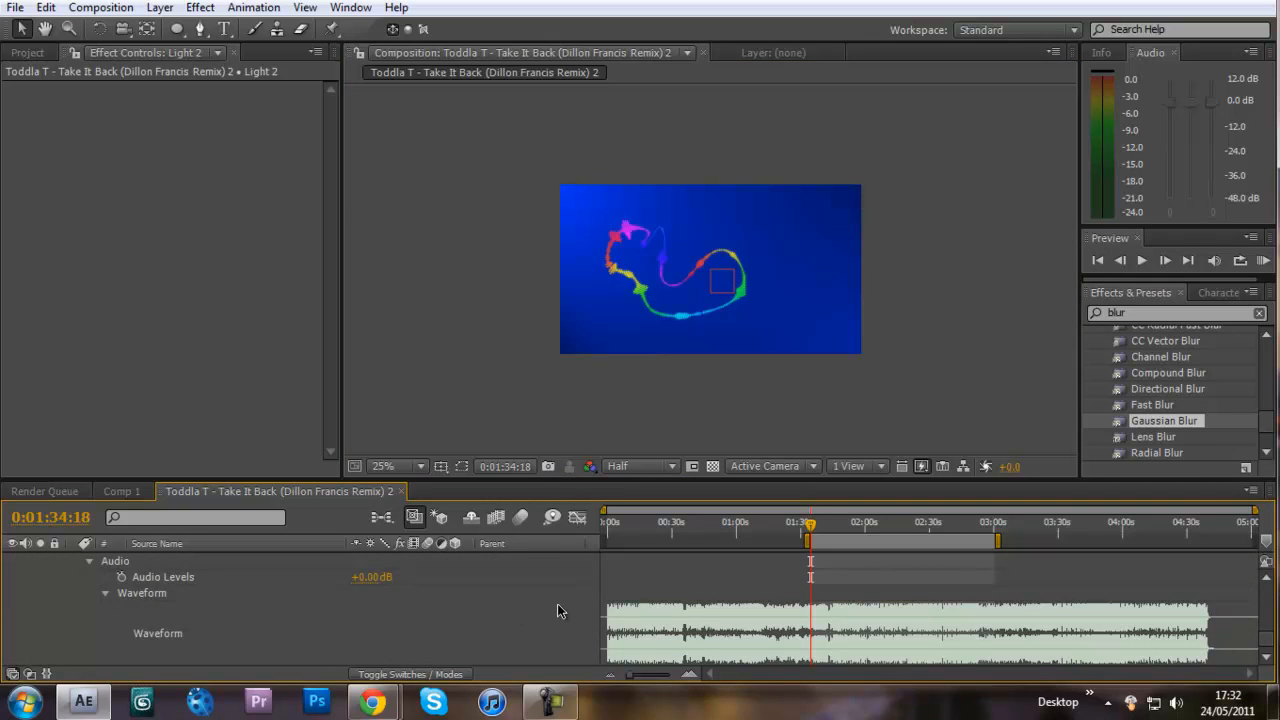
{"action": "scroll", "coordinate": [645, 612], "scroll_direction": "up", "scroll_amount": 2}
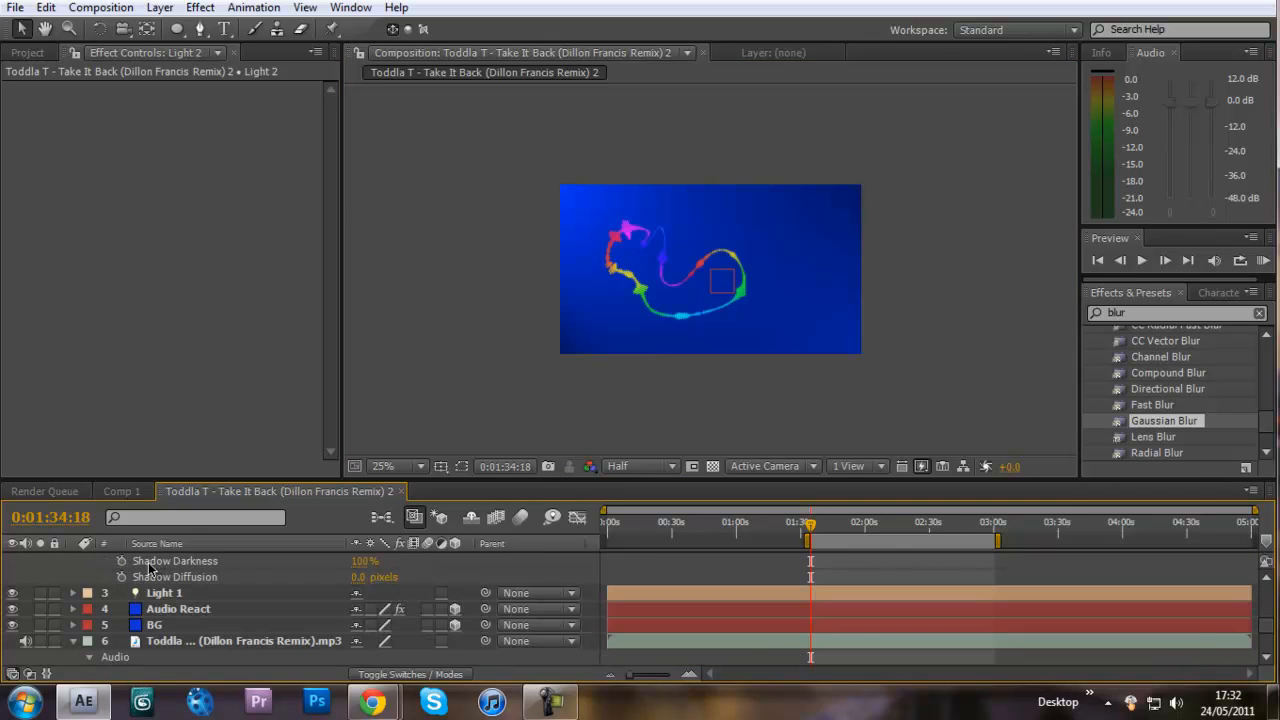
{"action": "left_click", "coordinate": [73, 641]}
{"action": "scroll", "coordinate": [160, 617], "scroll_direction": "up", "scroll_amount": 3}
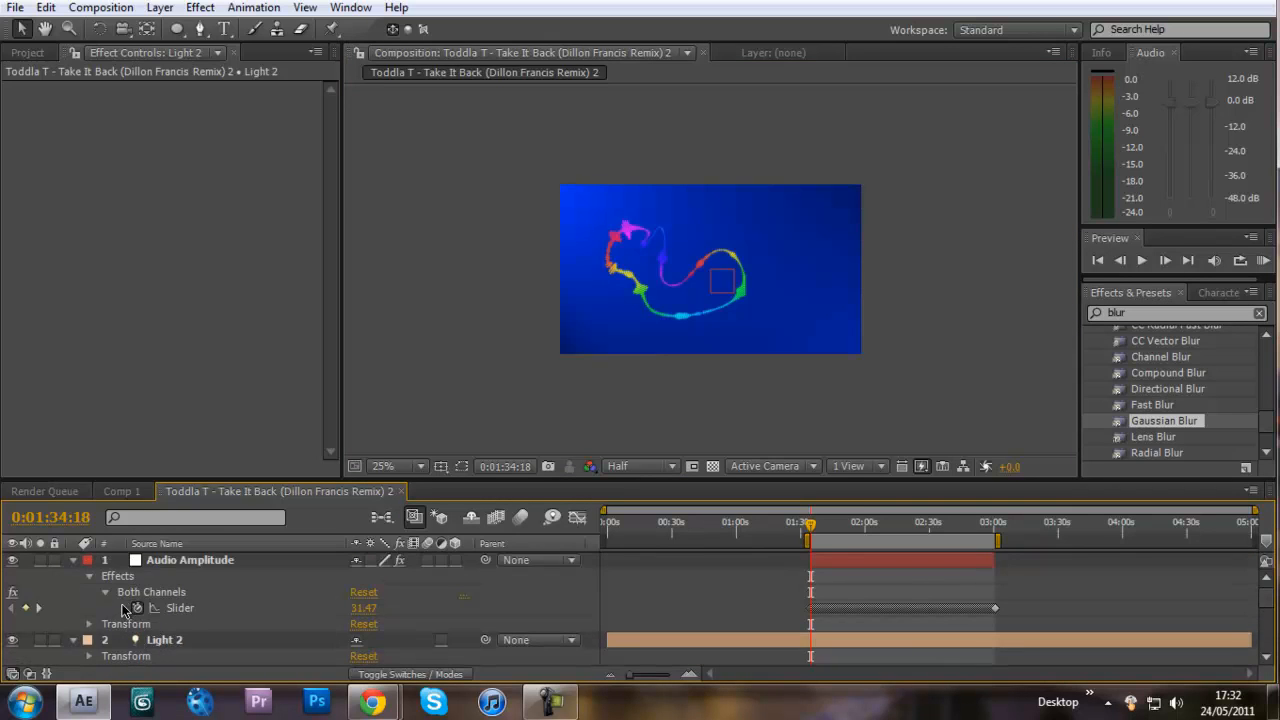
Step: Examine the Both Channels Slider curve in the Graph Editor with the timeline zoomed in, and return to the layer bars
{"action": "left_click", "coordinate": [578, 518]}
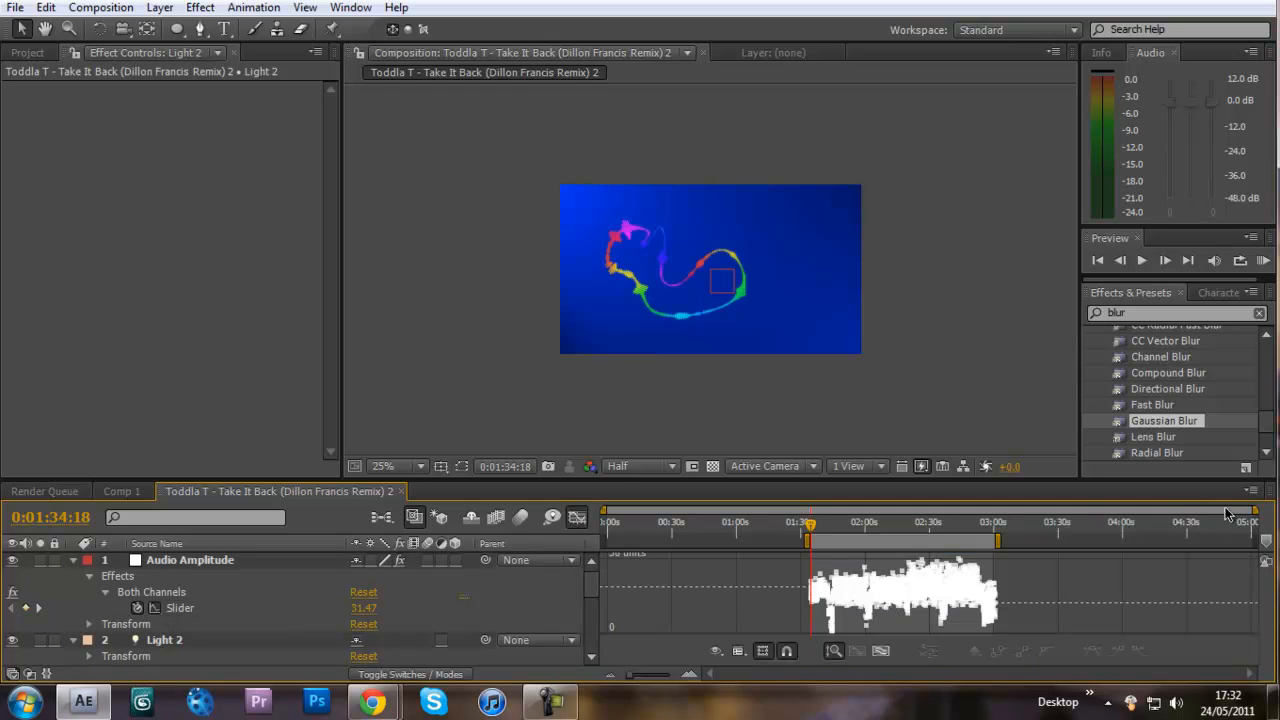
{"action": "left_click_drag", "start_coordinate": [1257, 511], "coordinate": [912, 528]}
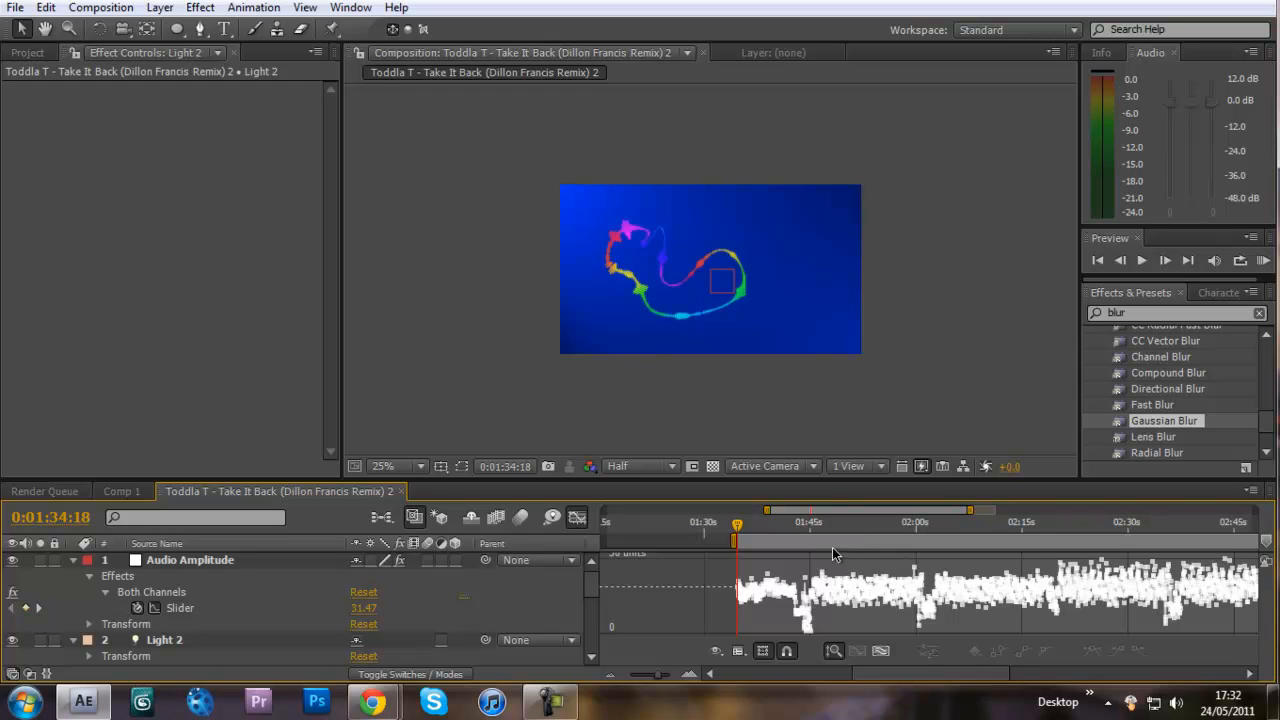
{"action": "left_click", "coordinate": [1142, 319]}
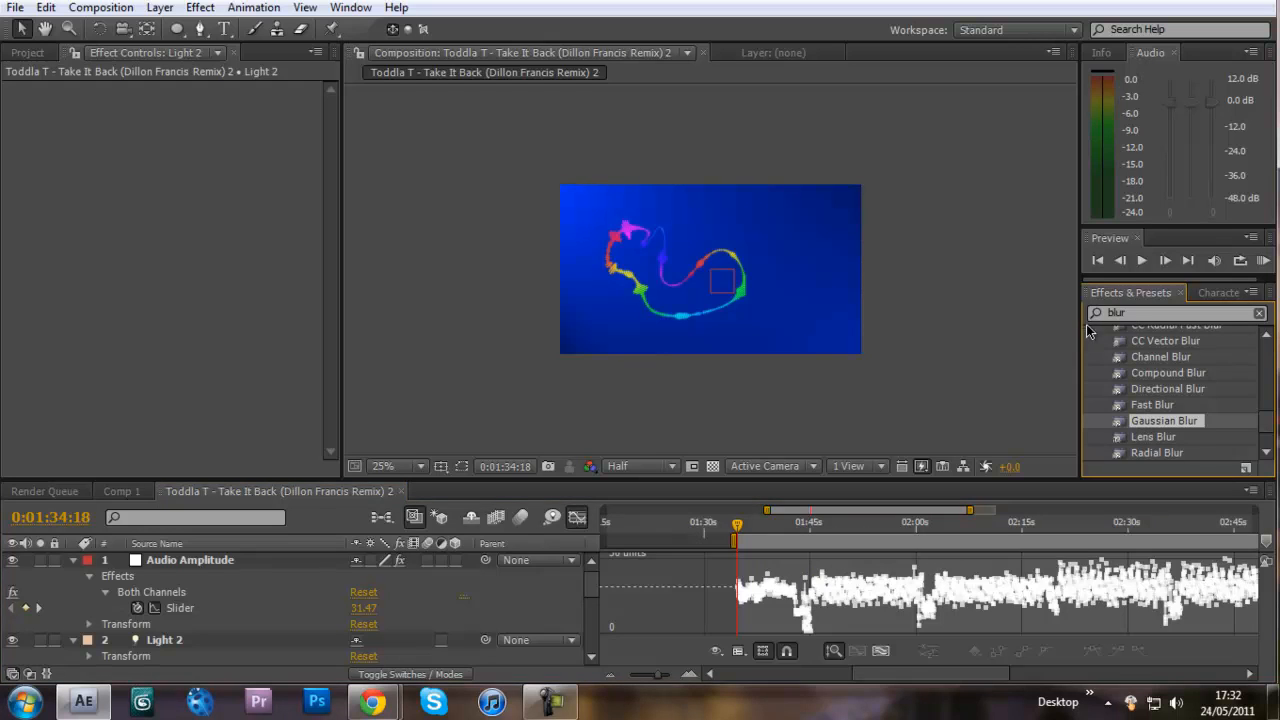
{"action": "left_click", "coordinate": [200, 7]}
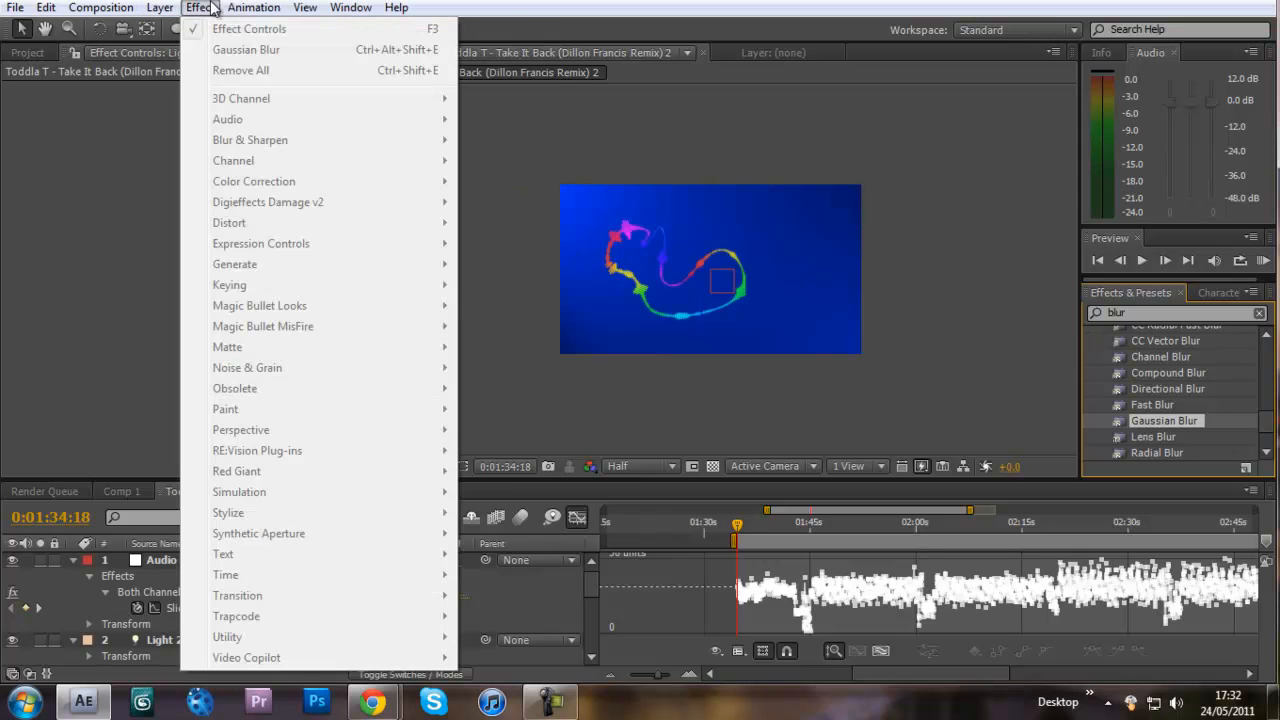
{"action": "mouse_move", "coordinate": [200, 7]}
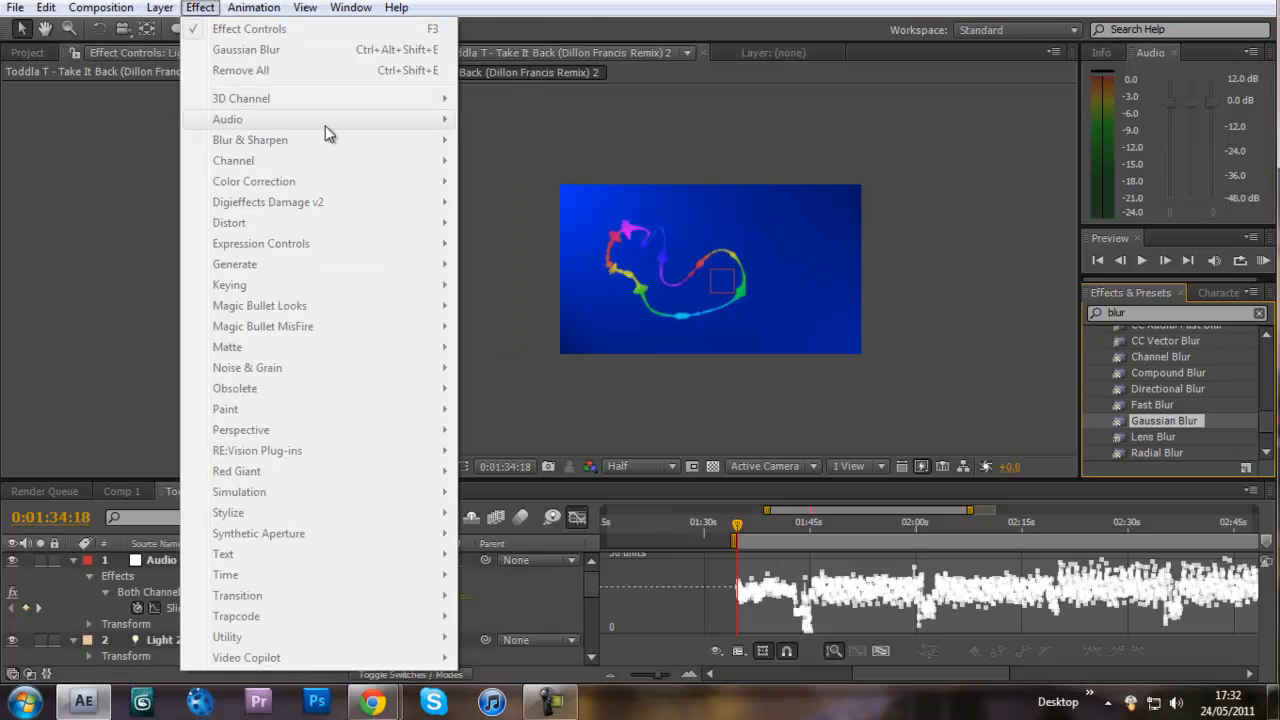
{"action": "left_click", "coordinate": [718, 7]}
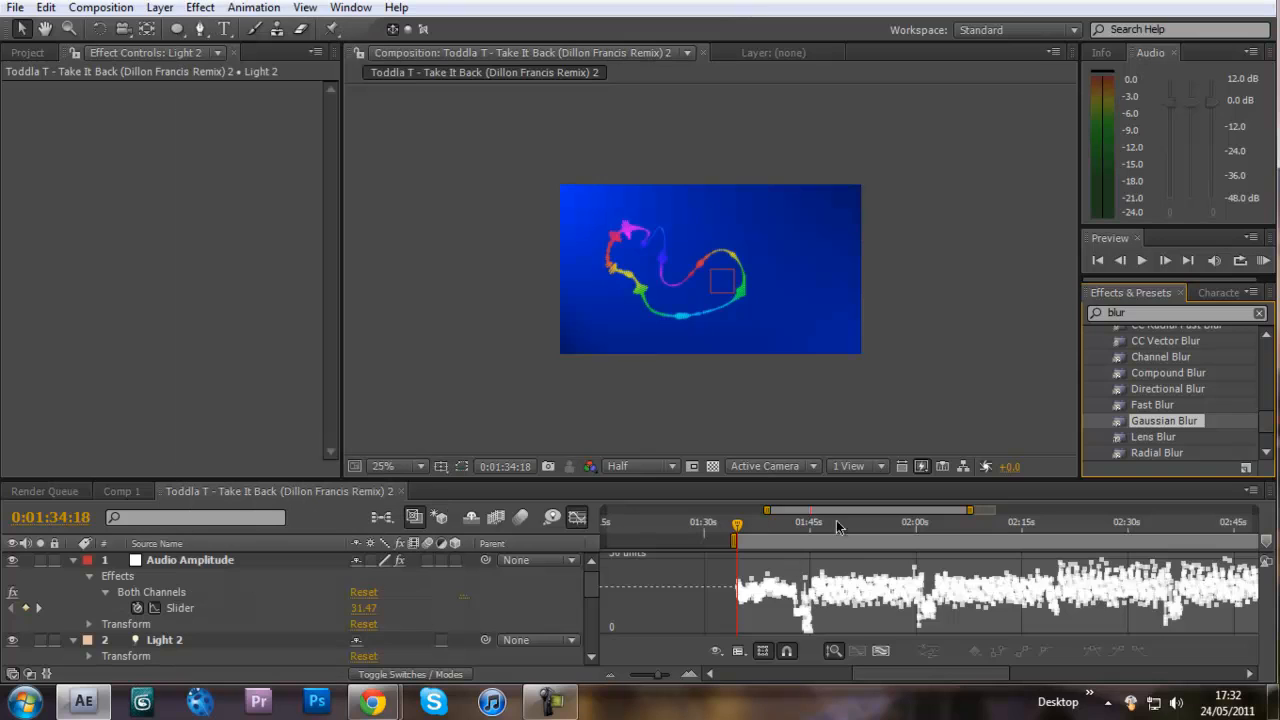
{"action": "left_click", "coordinate": [575, 520]}
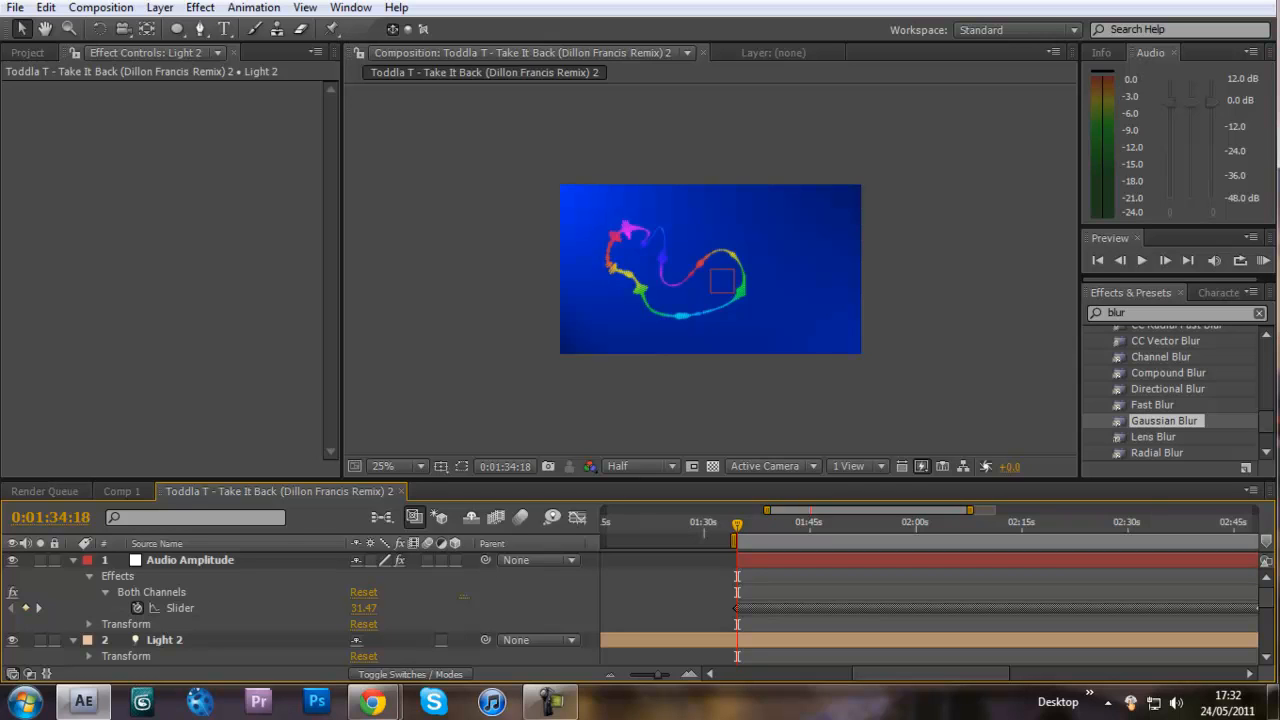
Step: Play a RAM preview of the composition at 50% magnification and stop it at the work area's start
{"action": "left_click", "coordinate": [1264, 262]}
{"action": "scroll", "coordinate": [724, 274], "scroll_direction": "up", "scroll_amount": 2}
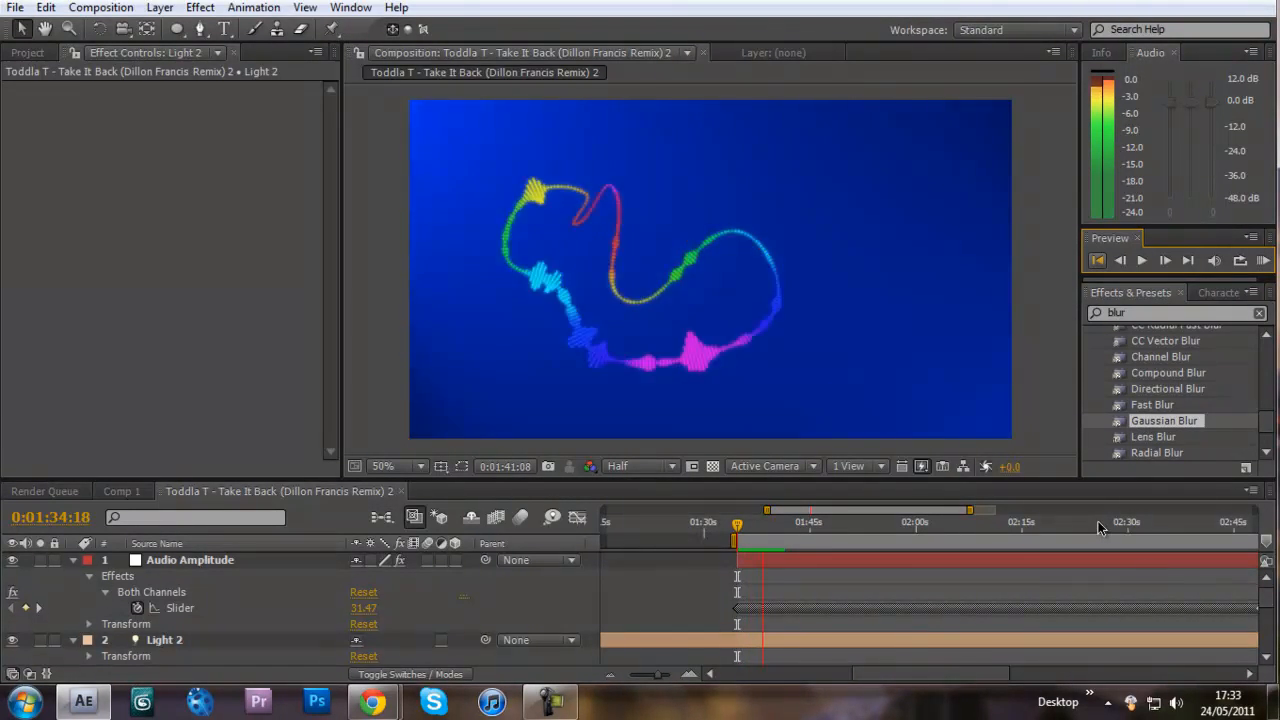
{"action": "left_click", "coordinate": [1100, 261]}
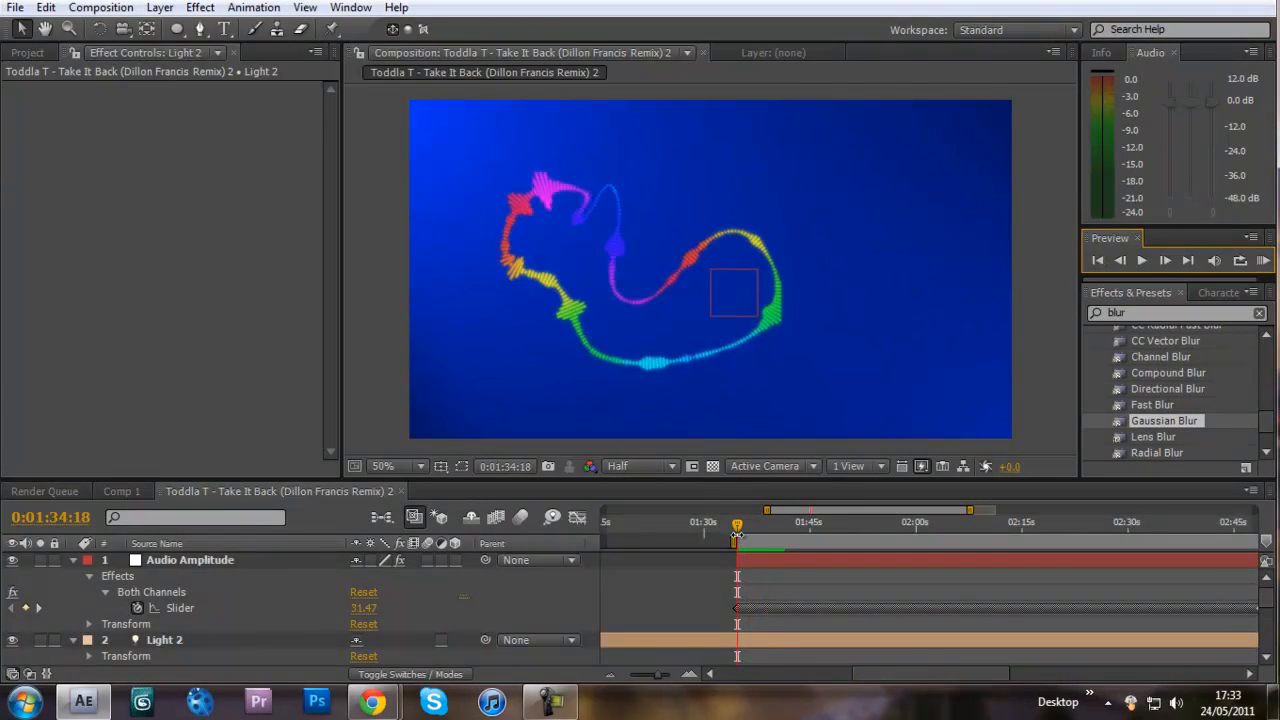
Step: Move the work area's start to about 0:01:41 and play a RAM preview of the pulsing background
{"action": "left_click_drag", "start_coordinate": [737, 535], "coordinate": [782, 540]}
{"action": "left_click", "coordinate": [1264, 261]}
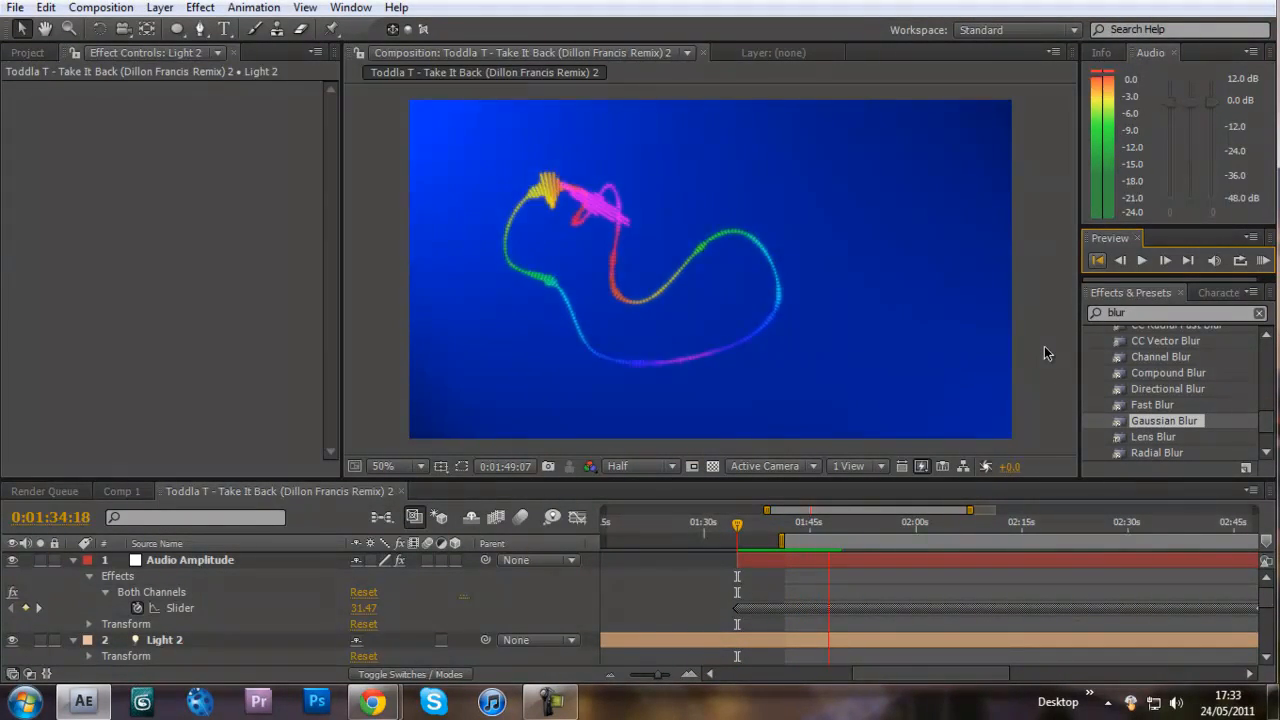
{"action": "key", "text": "space"}
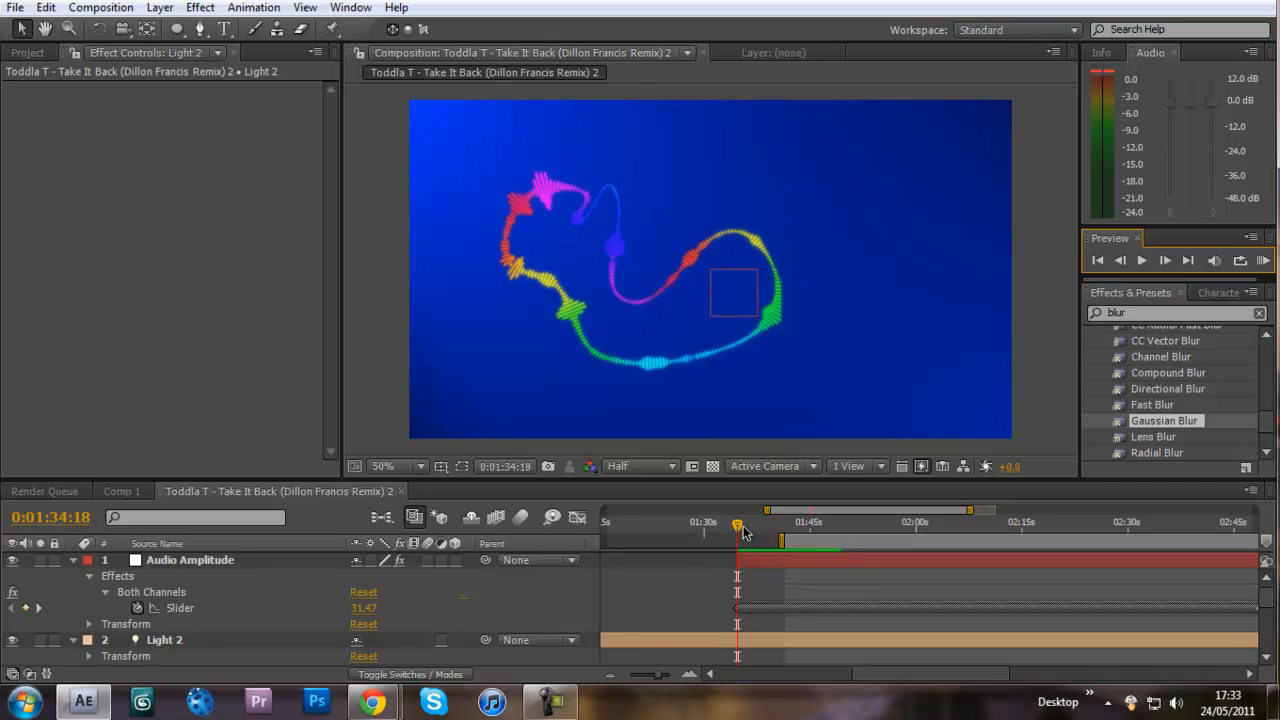
Step: Collapse the Audio Amplitude and Light 2 properties, and play the composition from 0:01:42:23 to 0:01:45:15
{"action": "left_click_drag", "start_coordinate": [743, 533], "coordinate": [796, 546]}
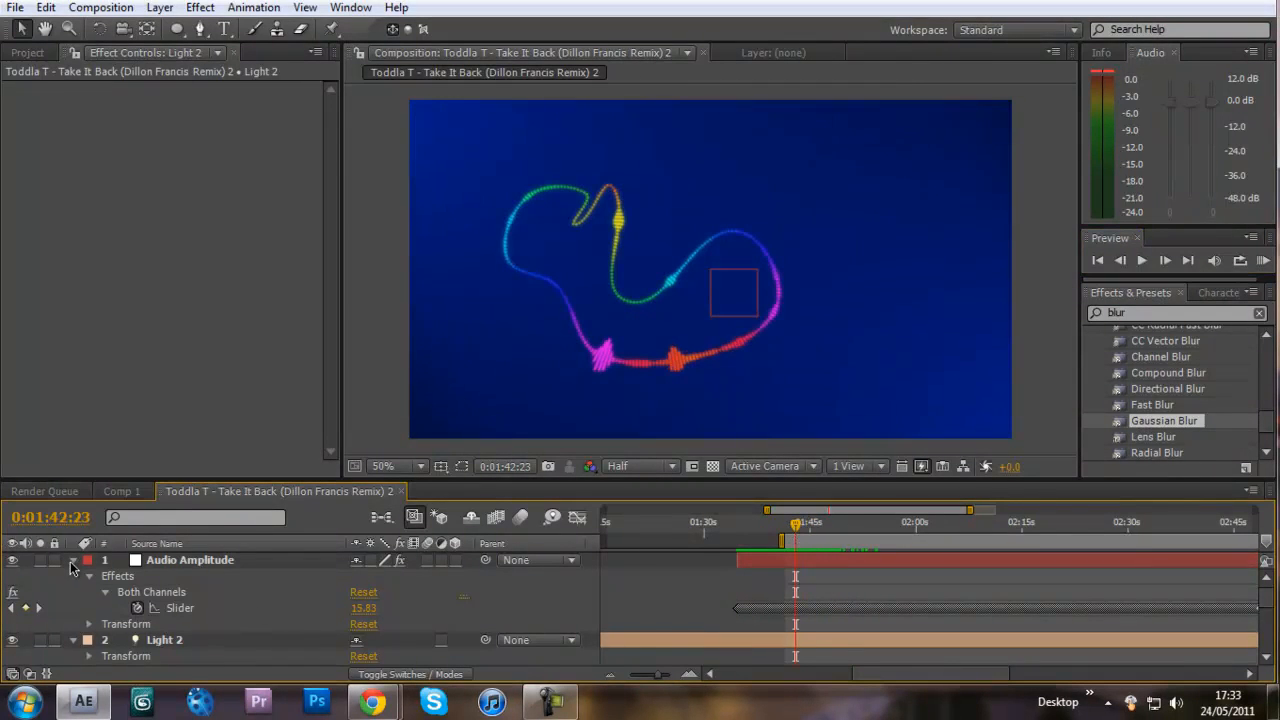
{"action": "left_click", "coordinate": [71, 561]}
{"action": "left_click", "coordinate": [73, 576]}
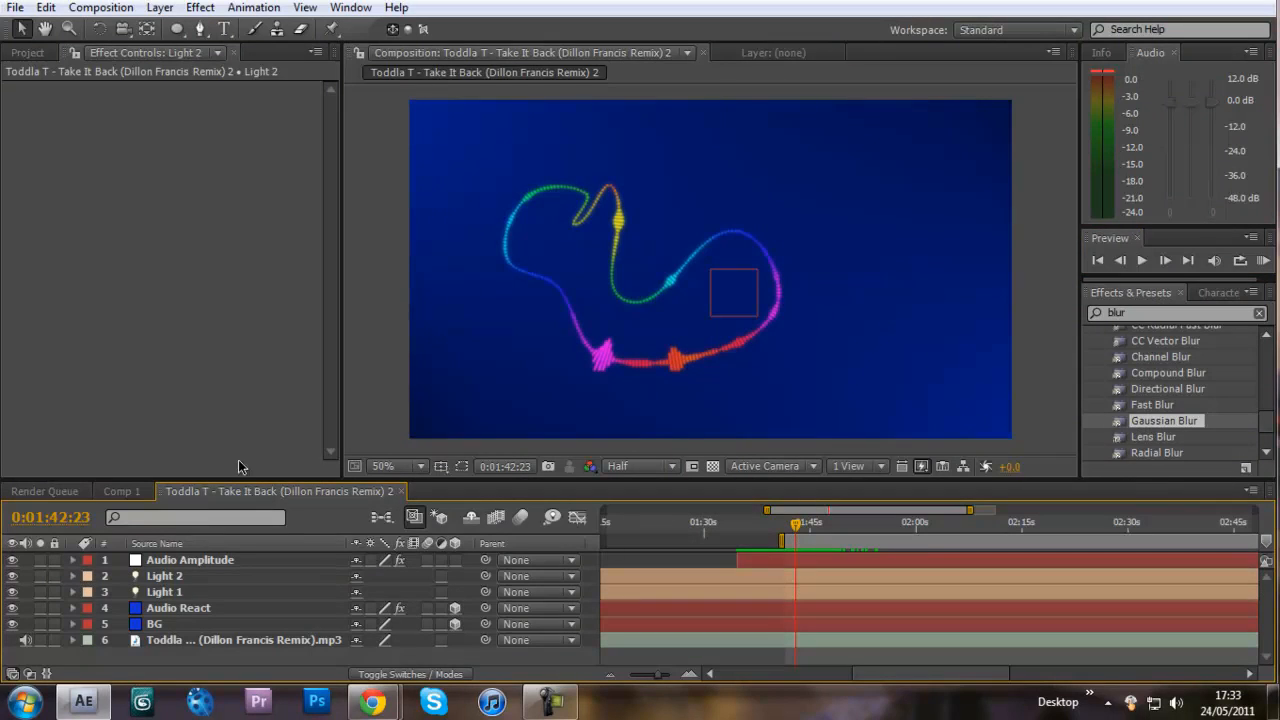
{"action": "key", "text": "space"}
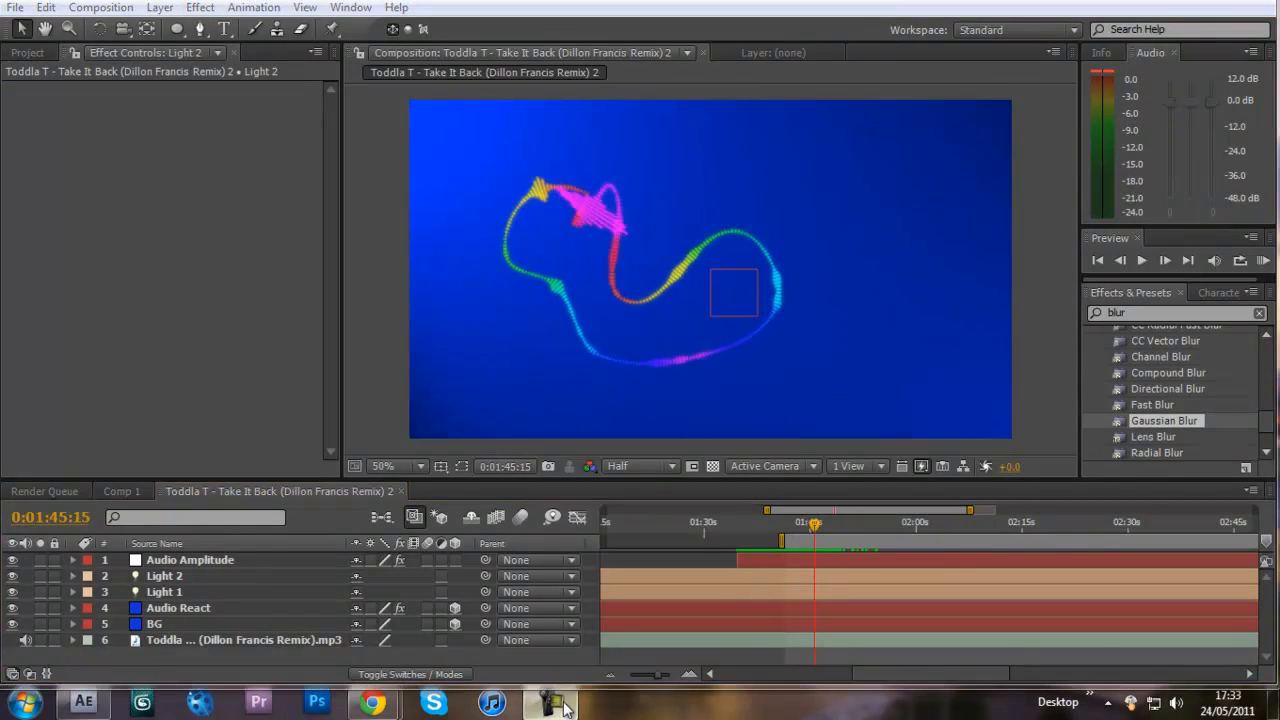
Step: Add a 28 mm camera to the composition with depth of field enabled
{"action": "left_click", "coordinate": [201, 8]}
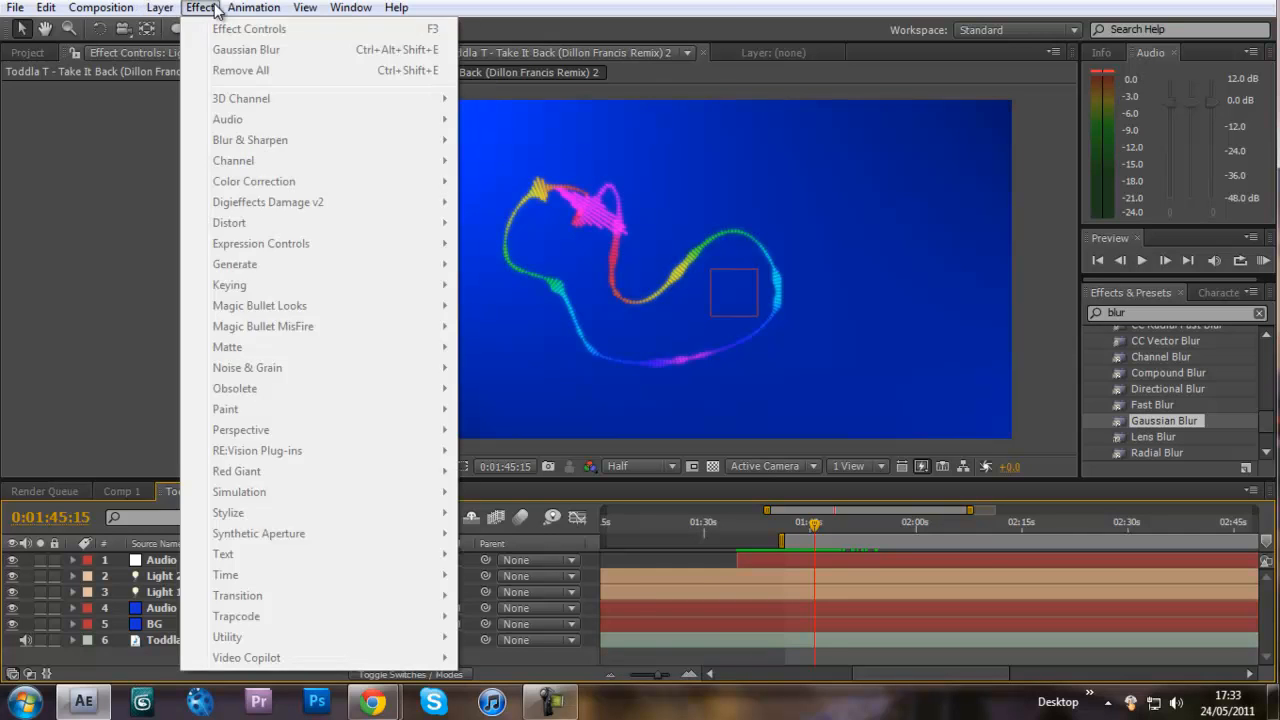
{"action": "left_click", "coordinate": [420, 6]}
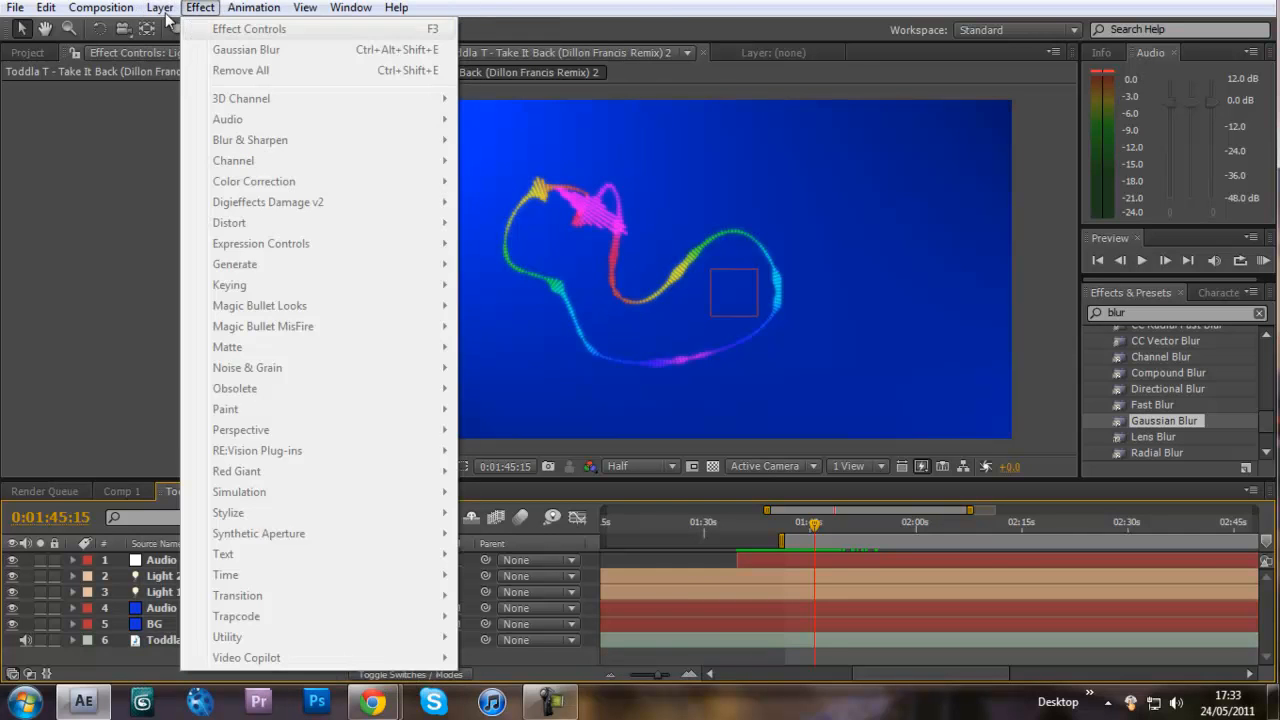
{"action": "mouse_move", "coordinate": [185, 28]}
{"action": "left_click", "coordinate": [538, 98]}
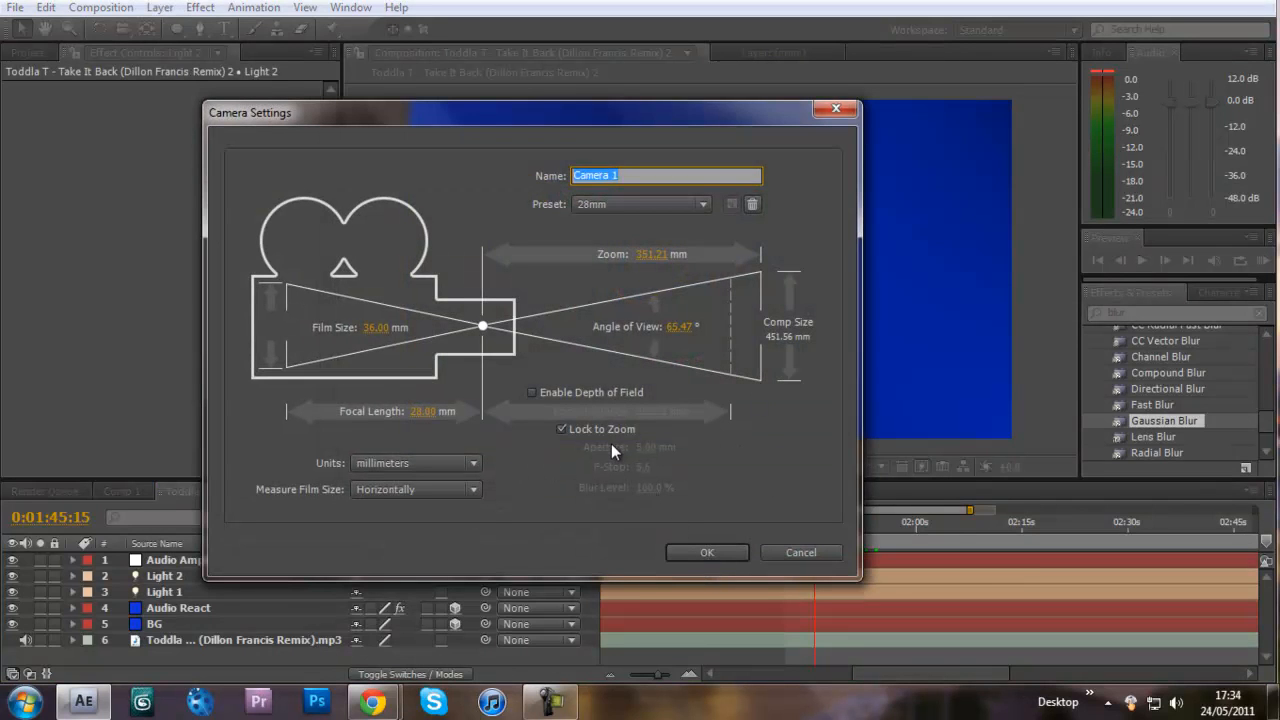
{"action": "left_click", "coordinate": [590, 397]}
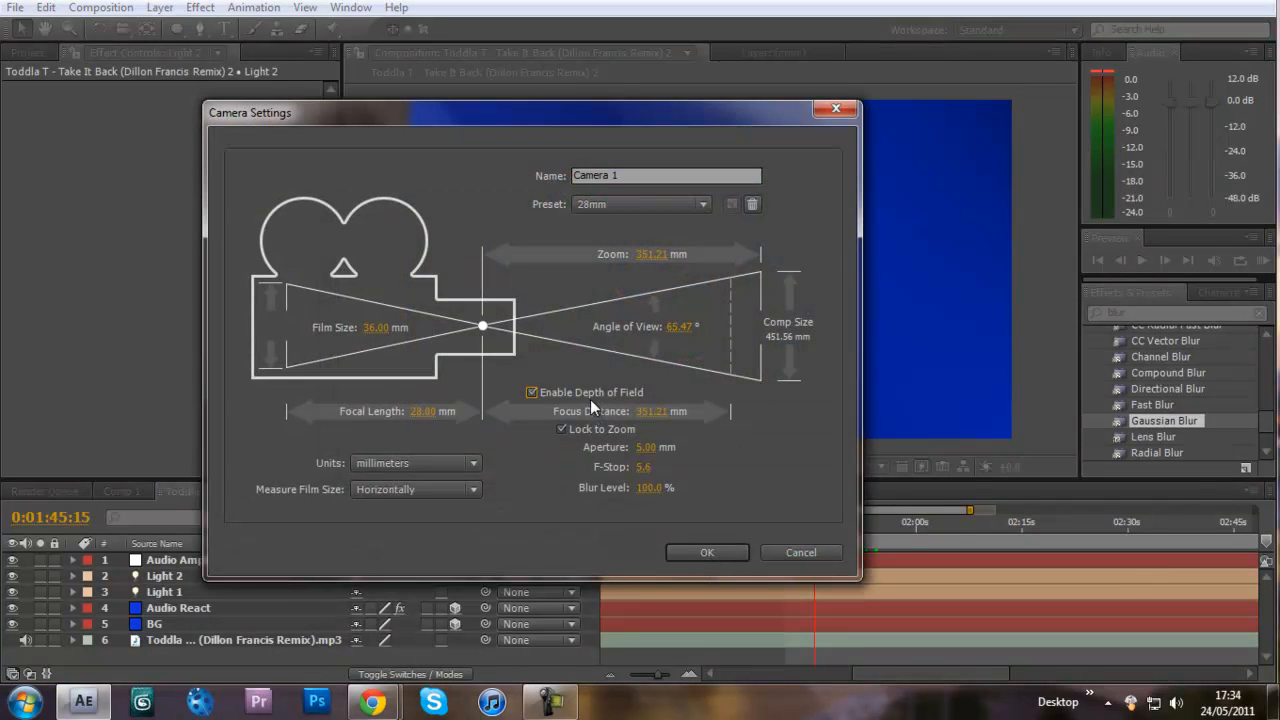
{"action": "left_click", "coordinate": [708, 550]}
Step: Add a null object and parent Camera 1 to it
{"action": "left_click", "coordinate": [190, 12]}
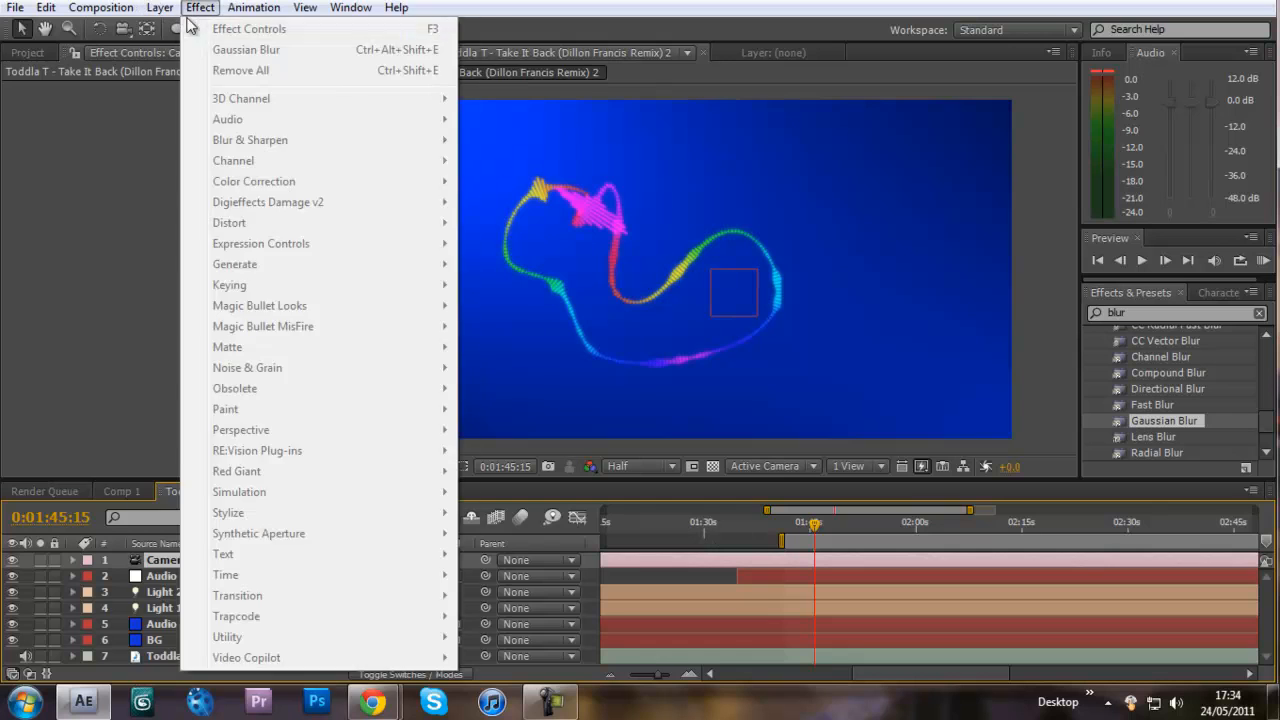
{"action": "mouse_move", "coordinate": [160, 10]}
{"action": "mouse_move", "coordinate": [185, 28]}
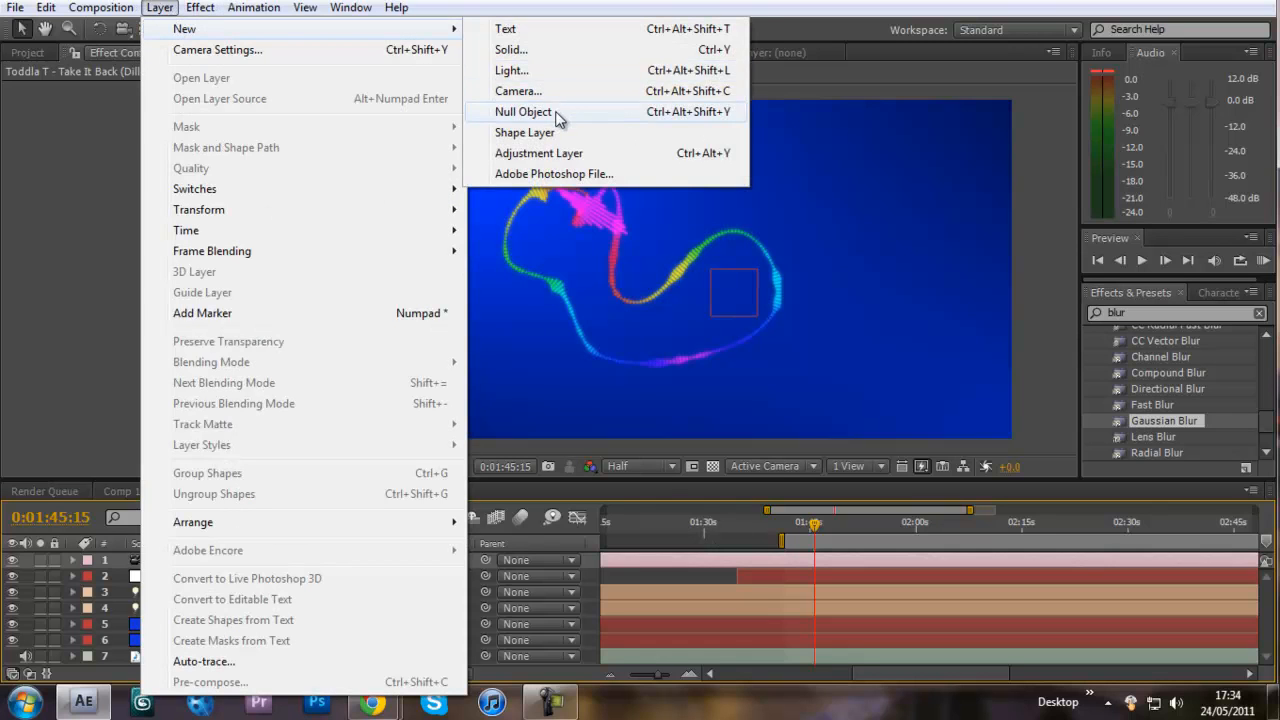
{"action": "left_click", "coordinate": [523, 112]}
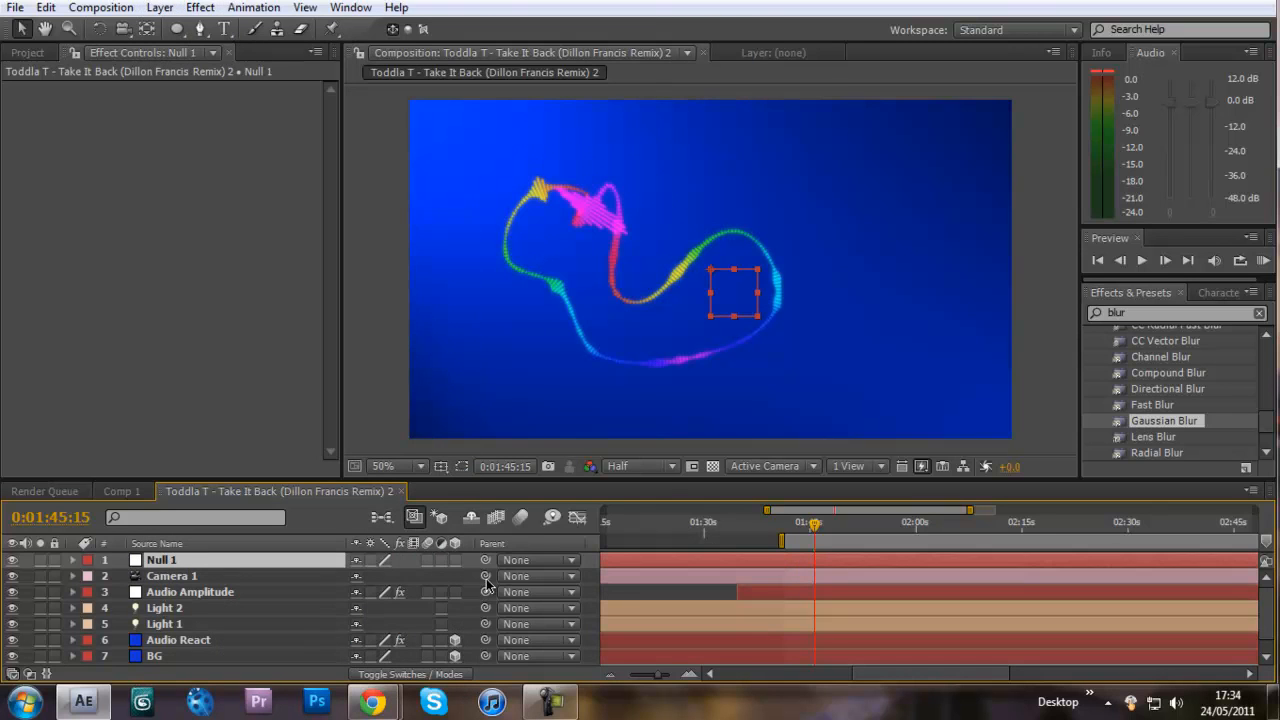
{"action": "left_click_drag", "start_coordinate": [486, 580], "coordinate": [334, 558]}
Step: Make Null 1 a 3D layer and set its Position to 640, 327, 78
{"action": "left_click", "coordinate": [455, 560]}
{"action": "key", "text": "p"}
{"action": "left_click_drag", "start_coordinate": [425, 581], "coordinate": [288, 605]}
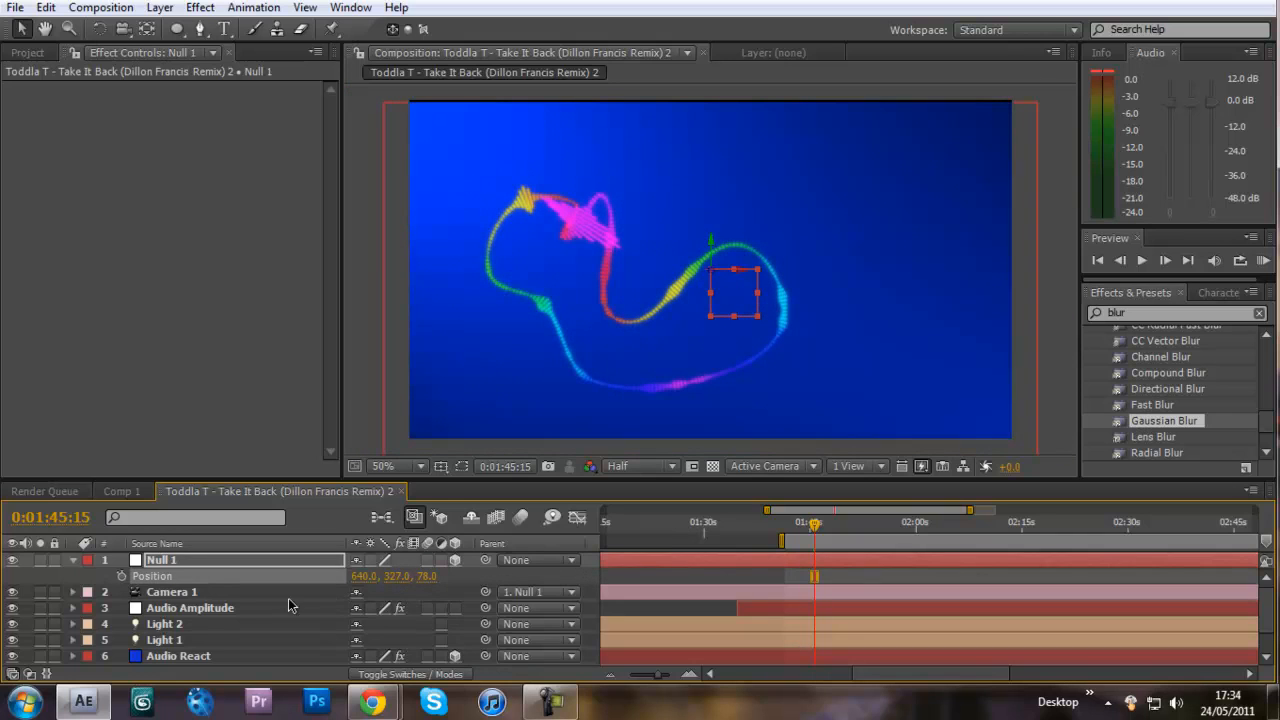
Step: Scale the BG layer up to 607% to fill the camera's view
{"action": "scroll", "coordinate": [221, 640], "scroll_direction": "down", "scroll_amount": 1}
{"action": "left_click", "coordinate": [204, 642]}
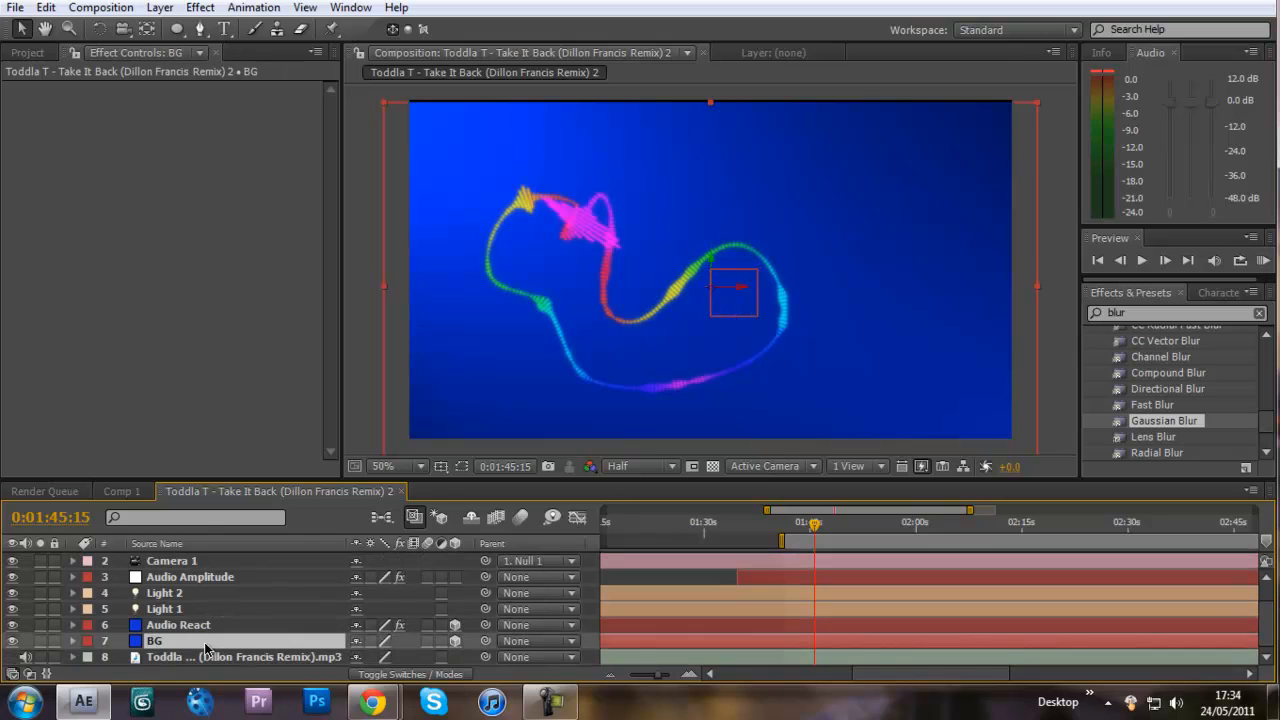
{"action": "key", "text": "s"}
{"action": "left_click_drag", "start_coordinate": [446, 661], "coordinate": [700, 662]}
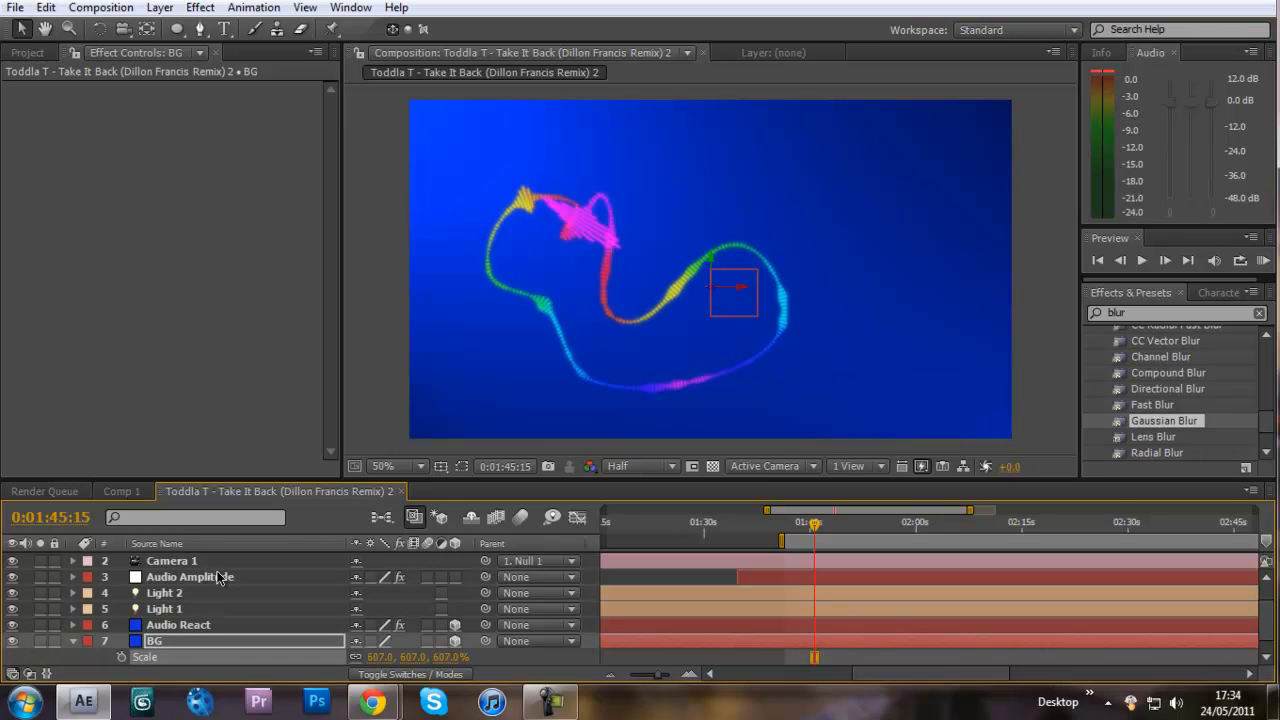
Step: Set Null 1's Position to 437, 381, 192 to reframe the spectrum through the camera
{"action": "scroll", "coordinate": [218, 578], "scroll_direction": "up", "scroll_amount": 1}
{"action": "left_click_drag", "start_coordinate": [418, 585], "coordinate": [484, 527]}
{"action": "left_click_drag", "start_coordinate": [396, 575], "coordinate": [162, 567]}
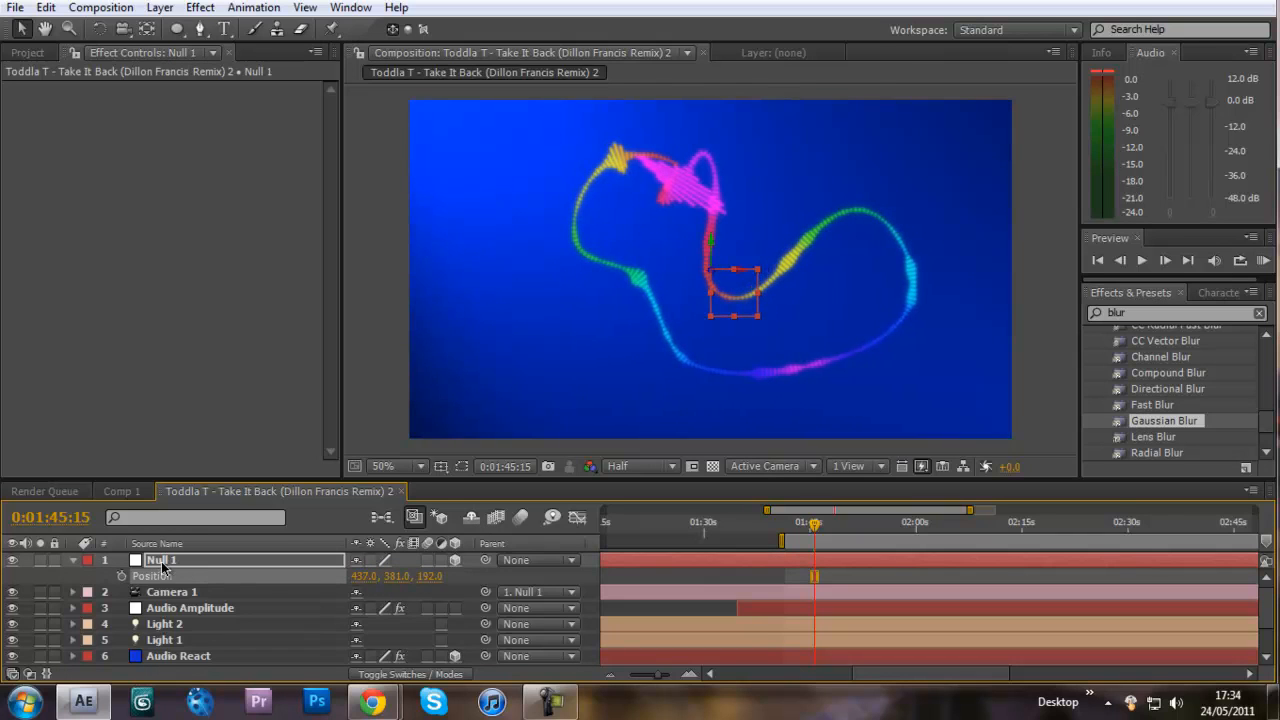
Step: Collapse Null 1, open Camera 1's Camera Options and set its Focus Distance to 98 pixels
{"action": "left_click", "coordinate": [73, 561]}
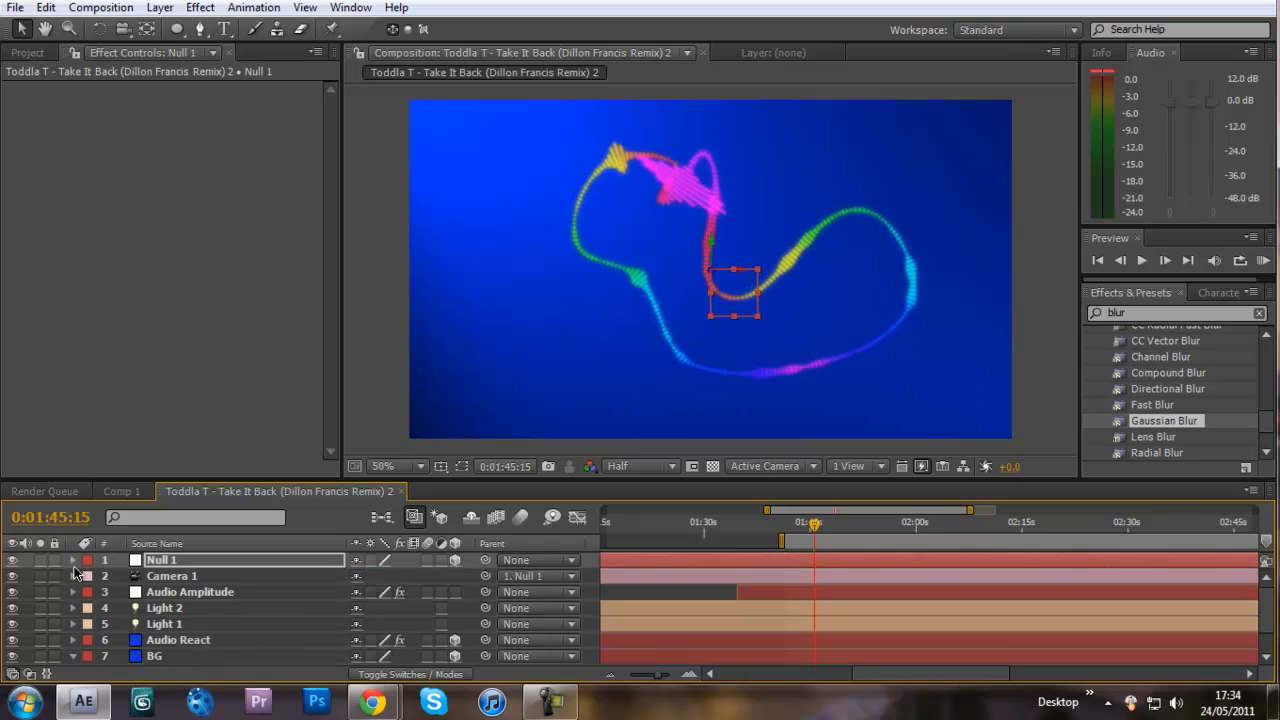
{"action": "left_click", "coordinate": [74, 577]}
{"action": "left_click", "coordinate": [89, 608]}
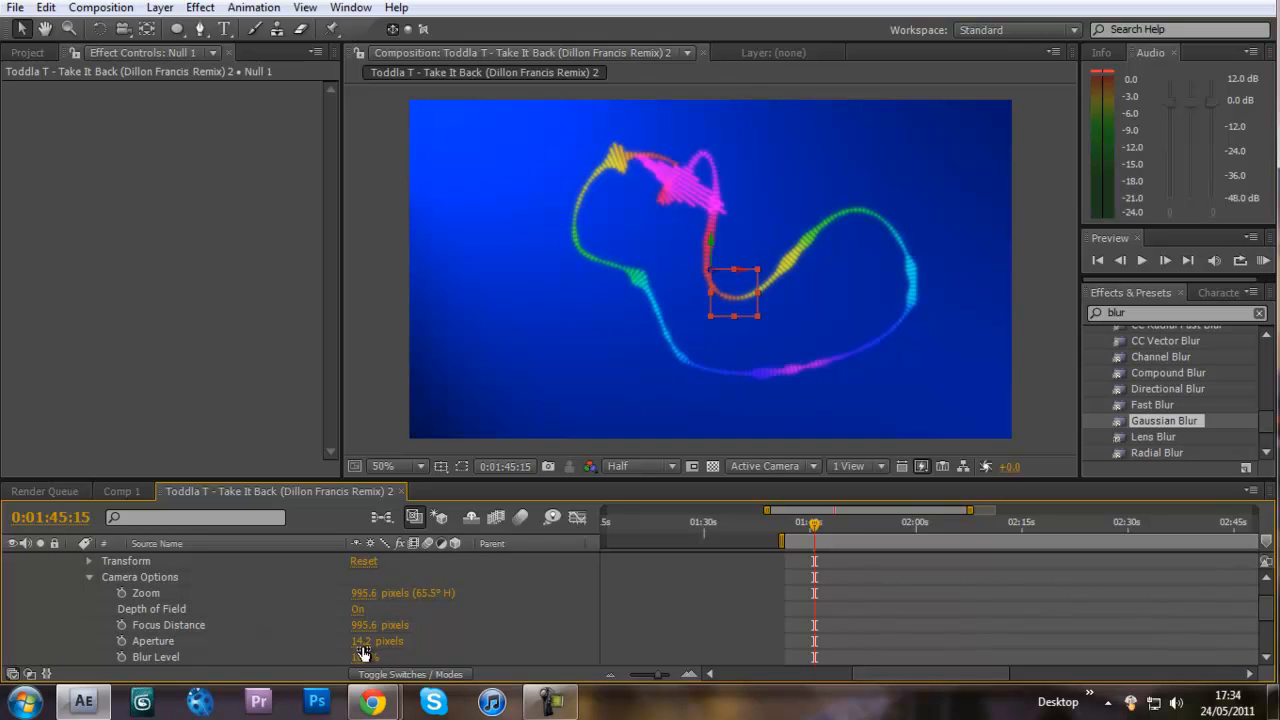
{"action": "left_click_drag", "start_coordinate": [364, 625], "coordinate": [334, 623]}
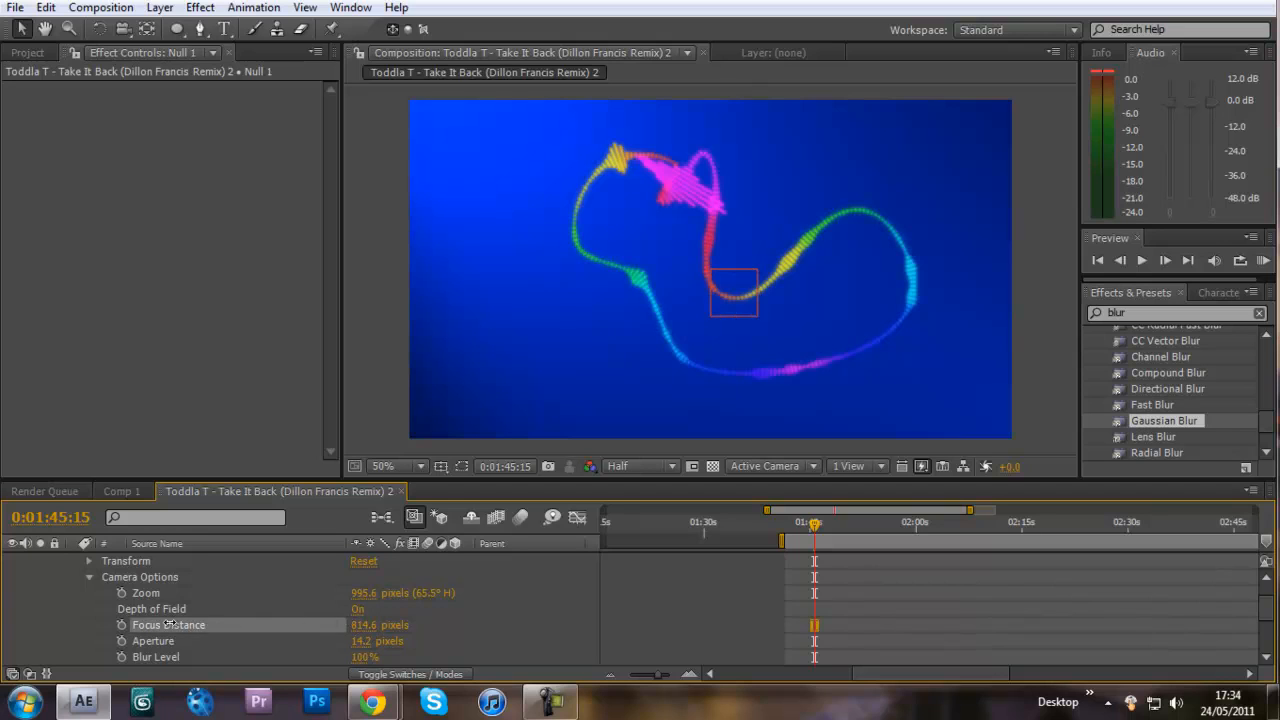
{"action": "left_click_drag", "start_coordinate": [169, 624], "coordinate": [495, 626]}
{"action": "left_click_drag", "start_coordinate": [624, 623], "coordinate": [160, 624]}
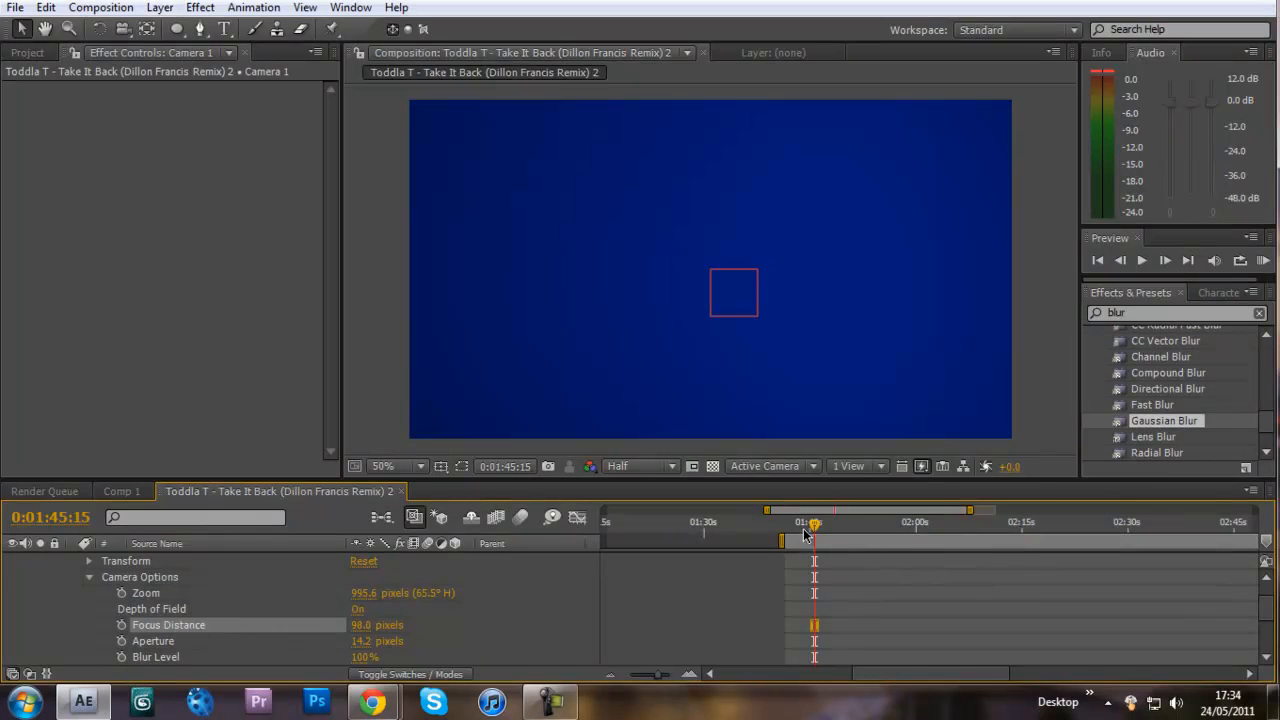
Step: Keyframe Camera 1's Focus Distance at 98 pixels at 0:01:41:15 and at 1148 pixels at 0:01:46:07
{"action": "left_click_drag", "start_coordinate": [805, 535], "coordinate": [787, 533]}
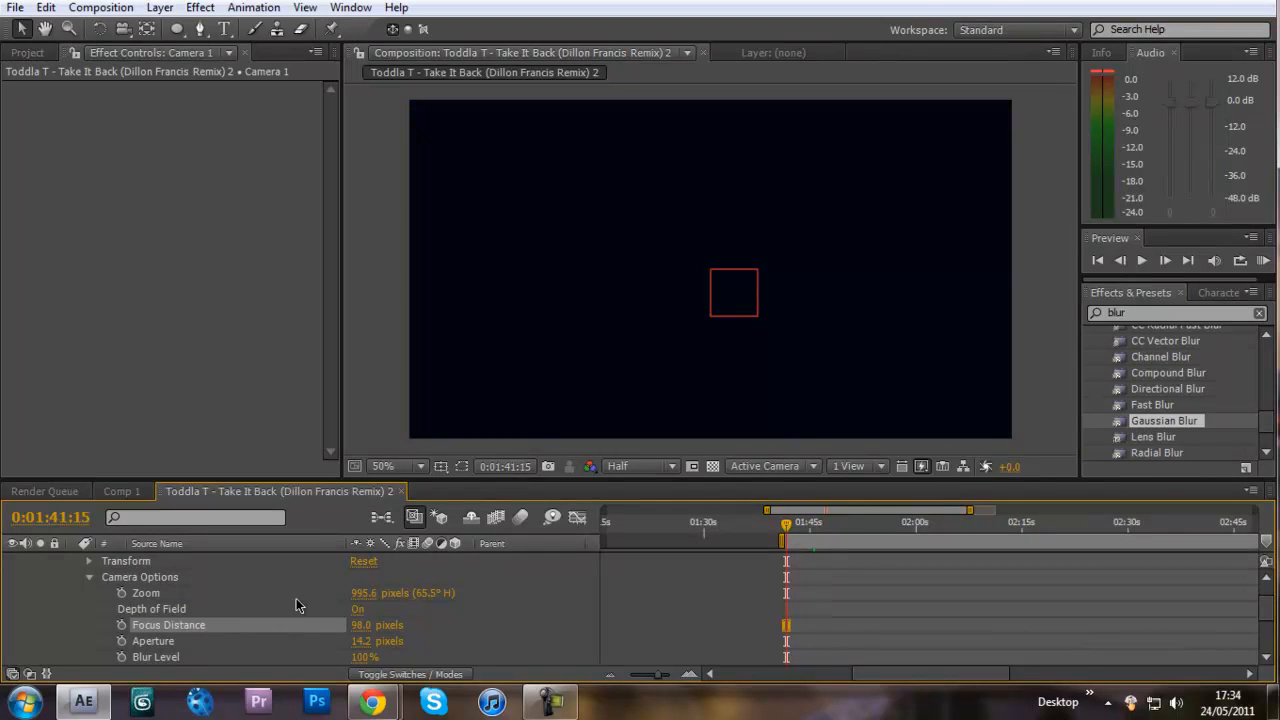
{"action": "left_click", "coordinate": [122, 625]}
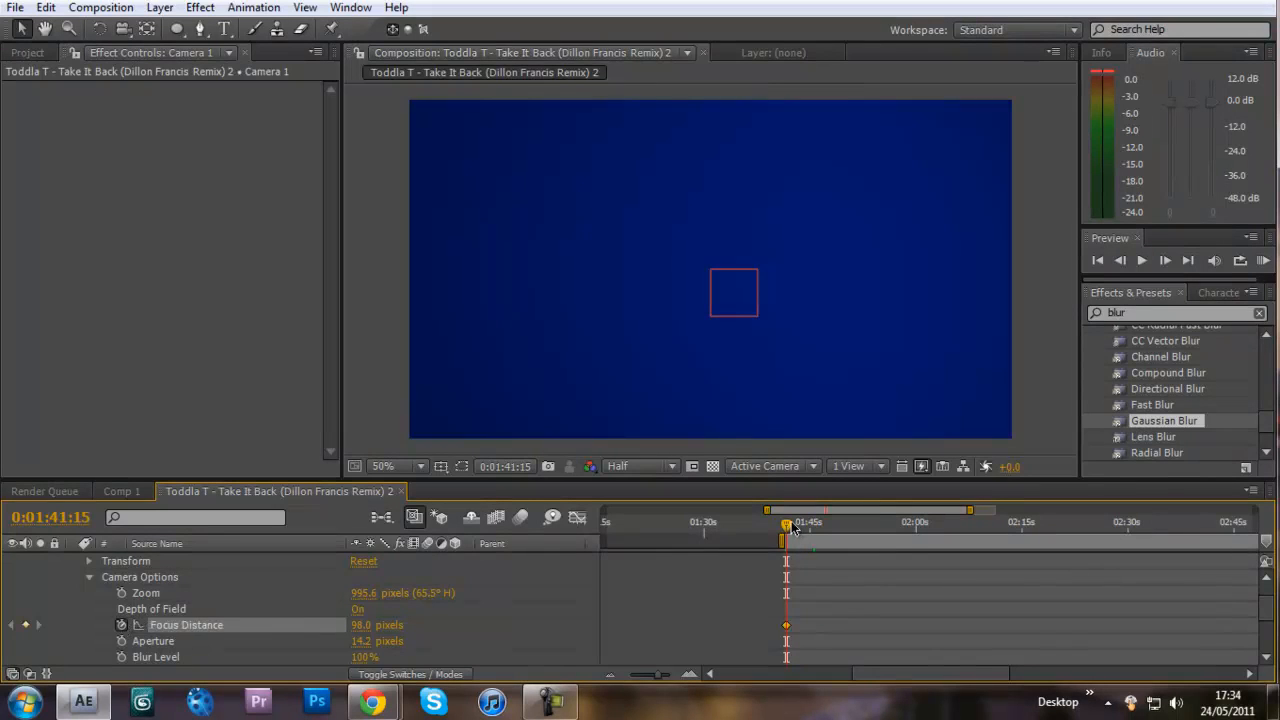
{"action": "mouse_move", "coordinate": [803, 528]}
{"action": "left_mouse_down"}
{"action": "mouse_move", "coordinate": [852, 530]}
{"action": "mouse_move", "coordinate": [810, 532]}
{"action": "mouse_move", "coordinate": [820, 537]}
{"action": "left_mouse_up"}
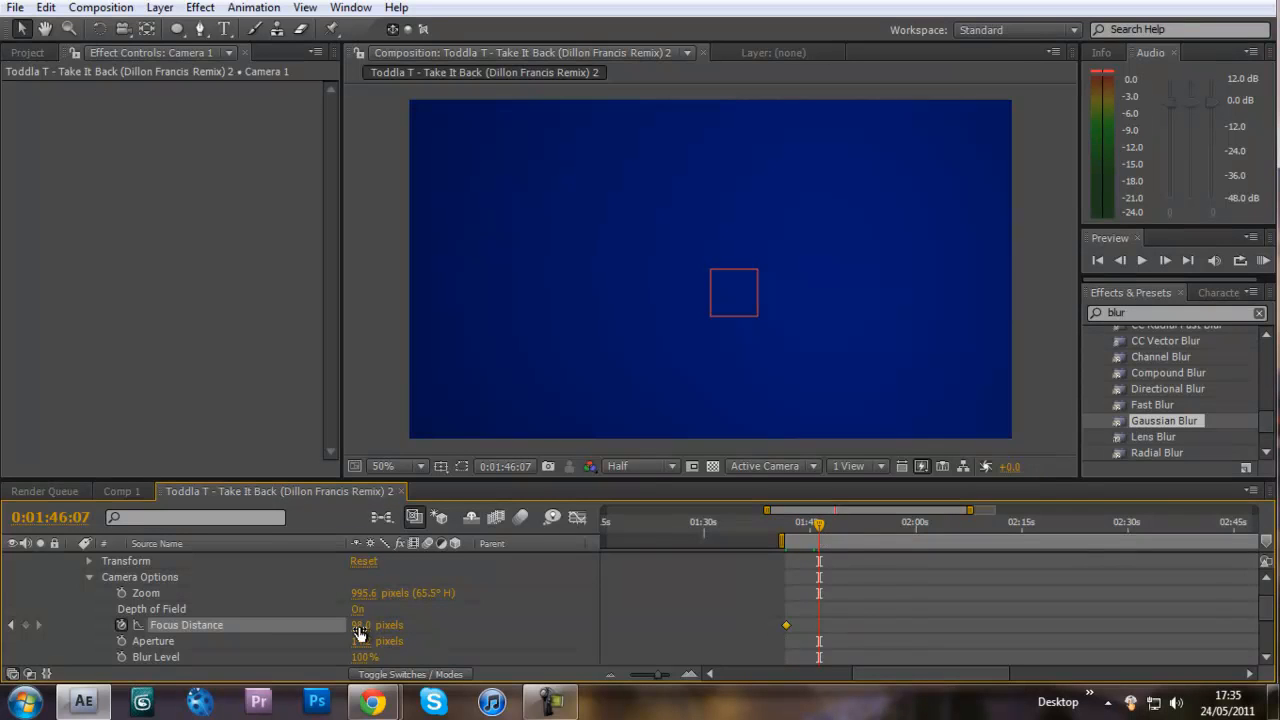
{"action": "left_click_drag", "start_coordinate": [360, 625], "coordinate": [484, 625]}
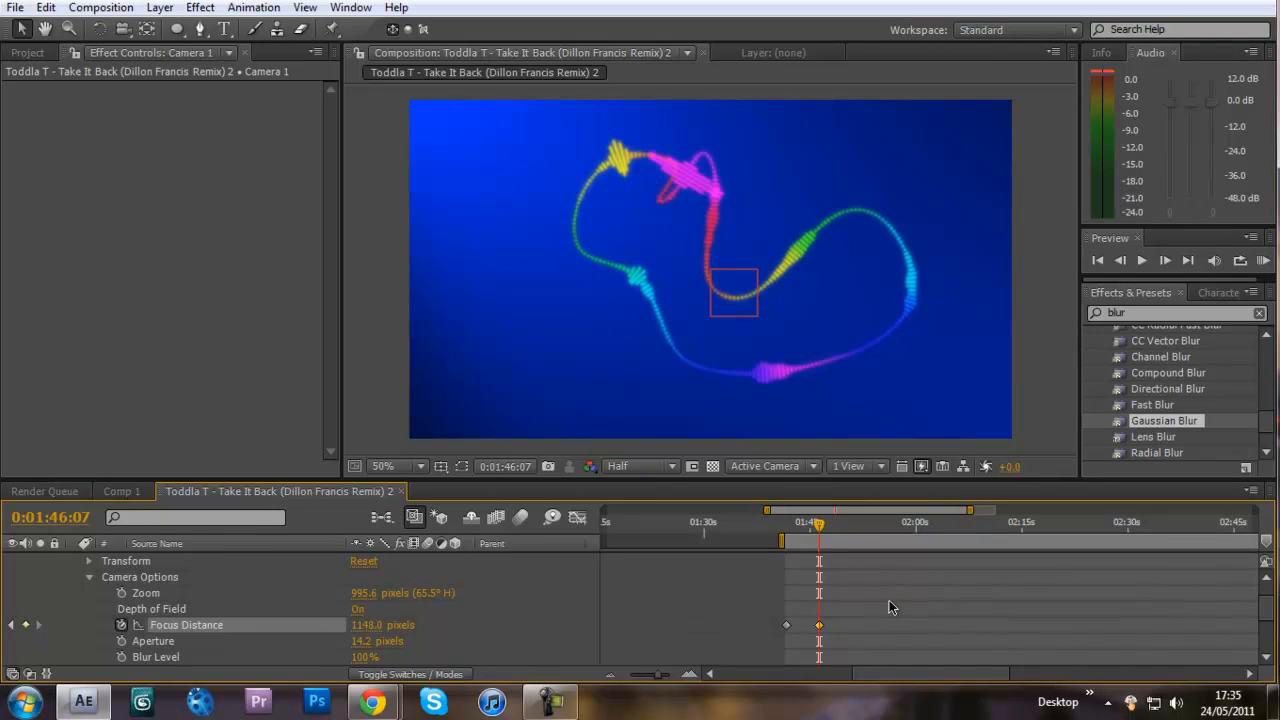
Step: Retime the Focus Distance keyframes, moving the second to about 0:01:49 and the first to 0:01:42:11
{"action": "left_click_drag", "start_coordinate": [832, 628], "coordinate": [845, 628]}
{"action": "left_click_drag", "start_coordinate": [838, 524], "coordinate": [791, 537]}
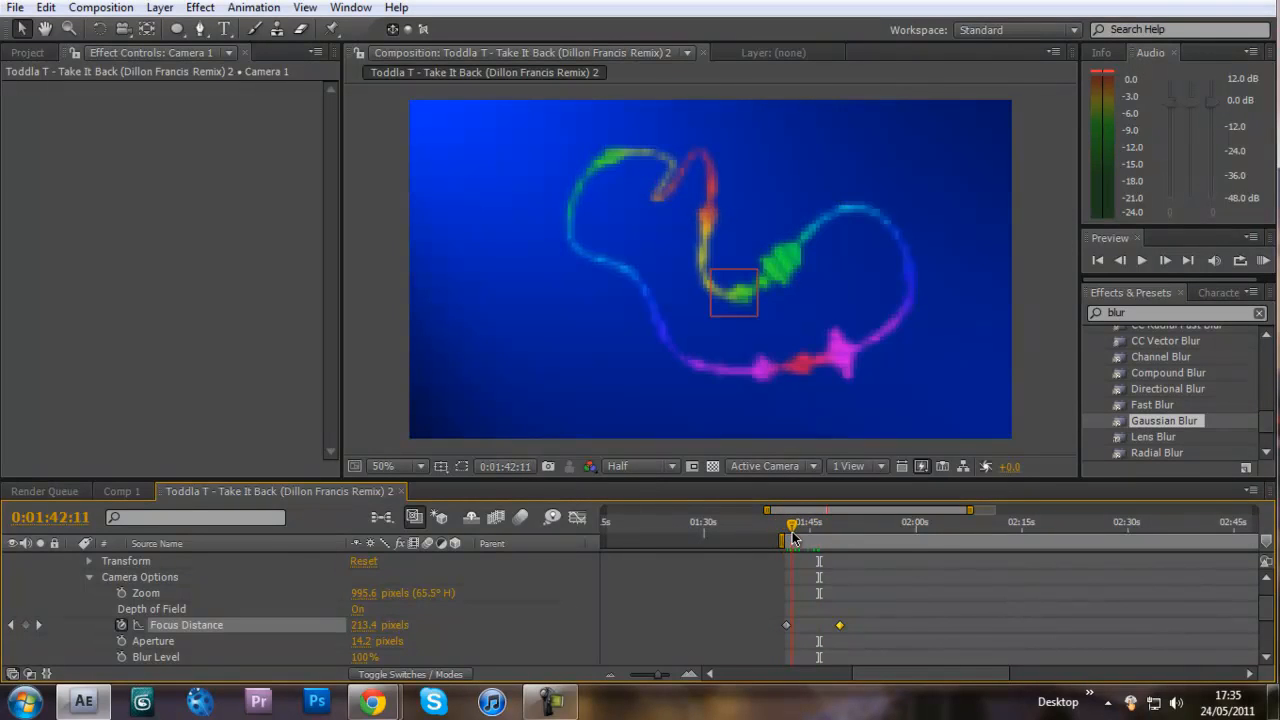
{"action": "left_click_drag", "start_coordinate": [789, 627], "coordinate": [797, 629]}
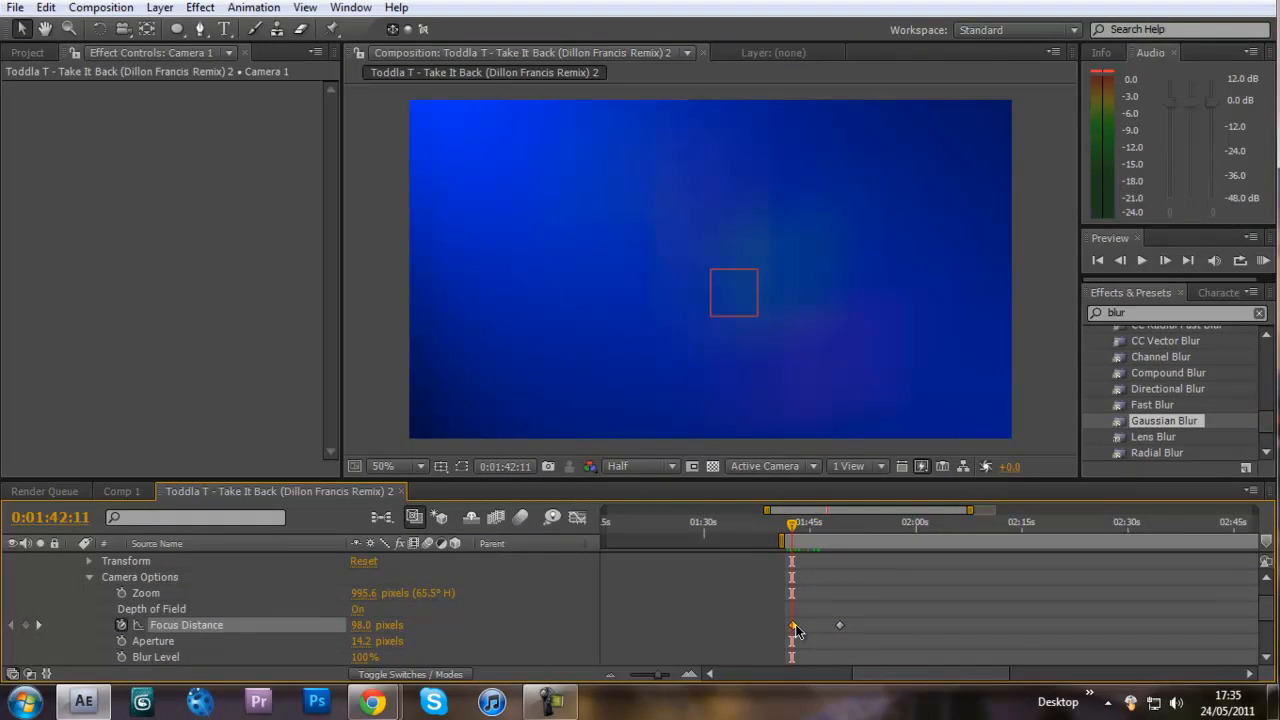
Step: Play a RAM preview of the focus animation and scrub from 0:01:42:01 to 0:01:43:12
{"action": "mouse_move", "coordinate": [793, 526]}
{"action": "left_mouse_down"}
{"action": "mouse_move", "coordinate": [871, 536]}
{"action": "mouse_move", "coordinate": [789, 530]}
{"action": "left_mouse_up"}
{"action": "left_click", "coordinate": [1263, 260]}
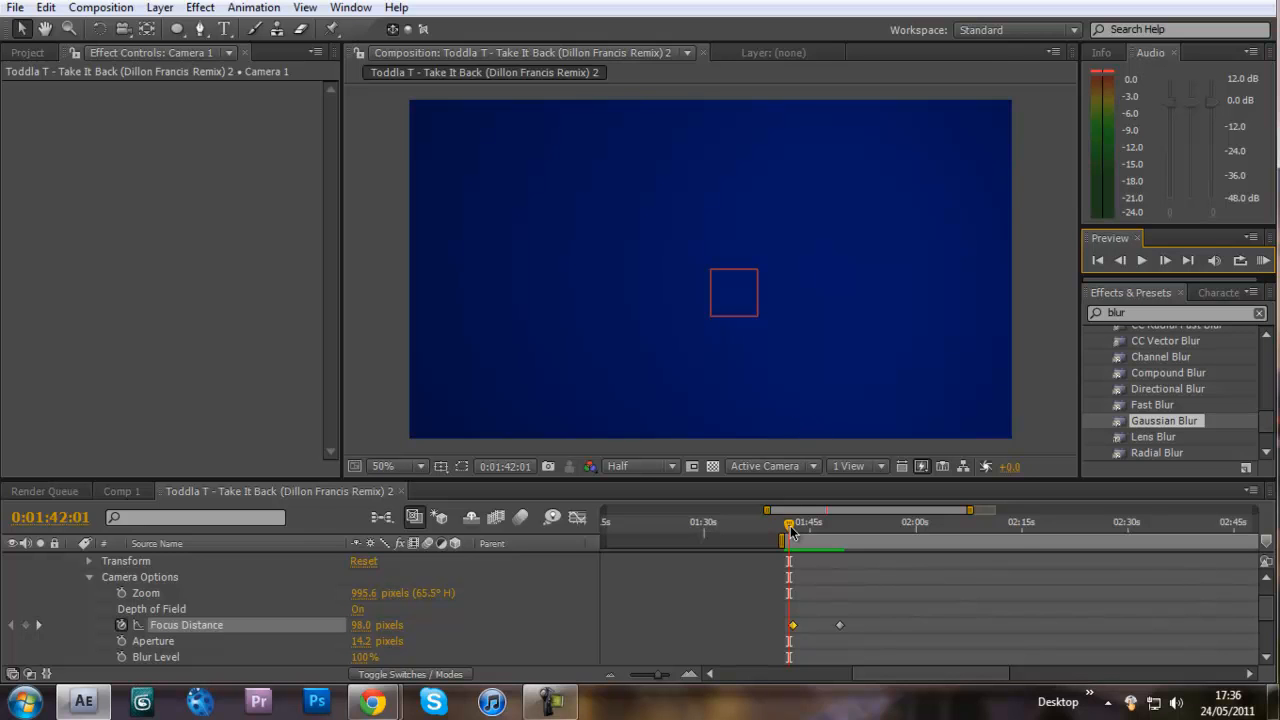
{"action": "mouse_move", "coordinate": [791, 530]}
{"action": "left_mouse_down"}
{"action": "mouse_move", "coordinate": [823, 533]}
{"action": "mouse_move", "coordinate": [792, 535]}
{"action": "left_mouse_up"}
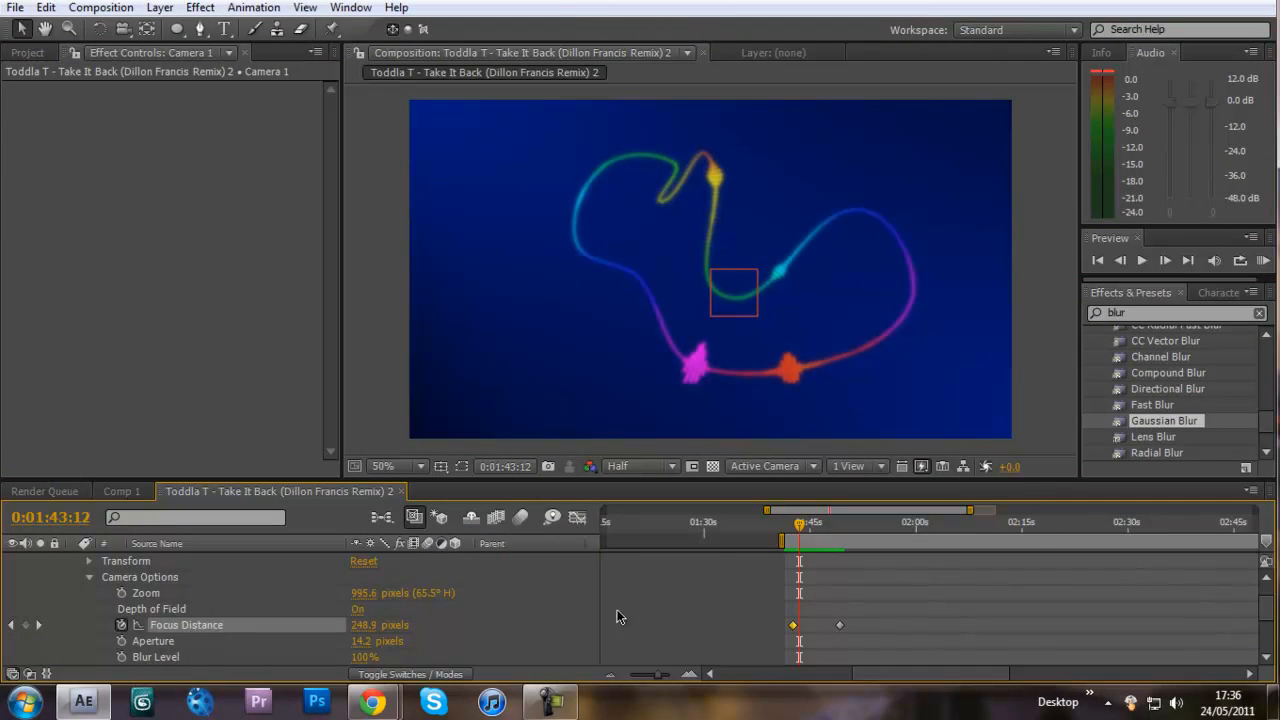
Step: Show the desktop, watch the rendered triangle-and-eye intro clip and close the media player
{"action": "left_click", "coordinate": [1272, 702]}
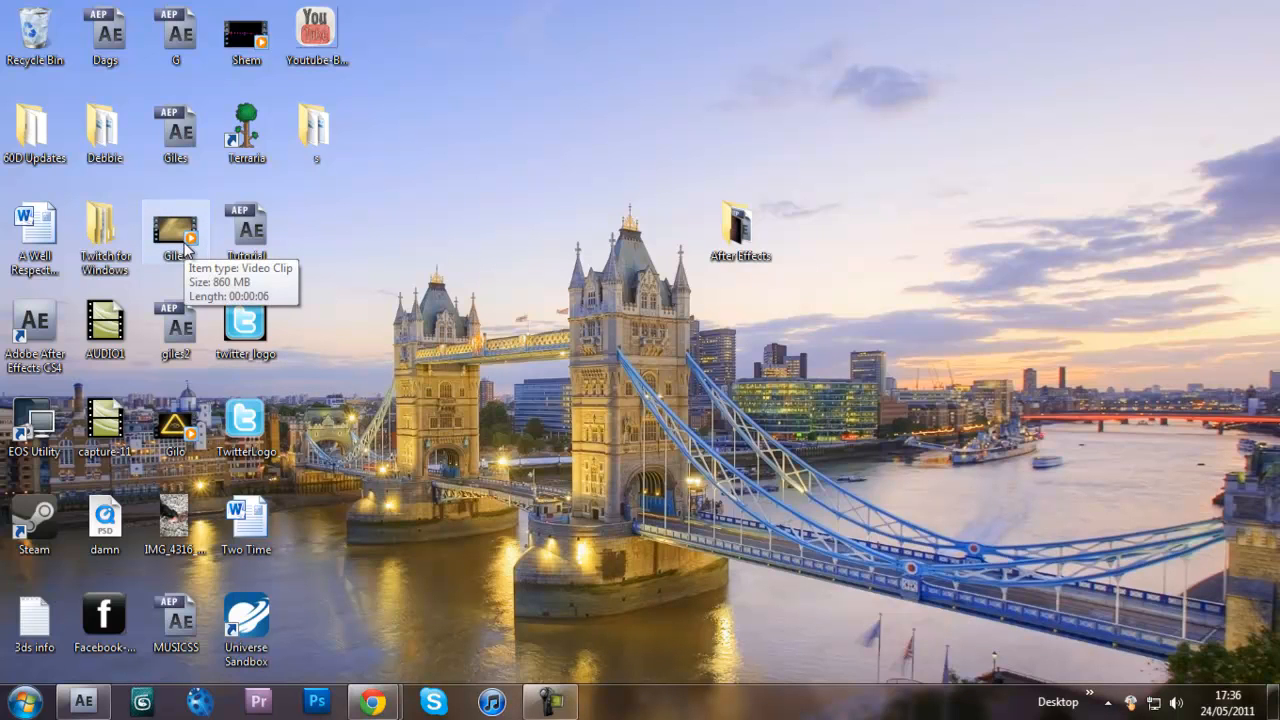
{"action": "left_click", "coordinate": [185, 250]}
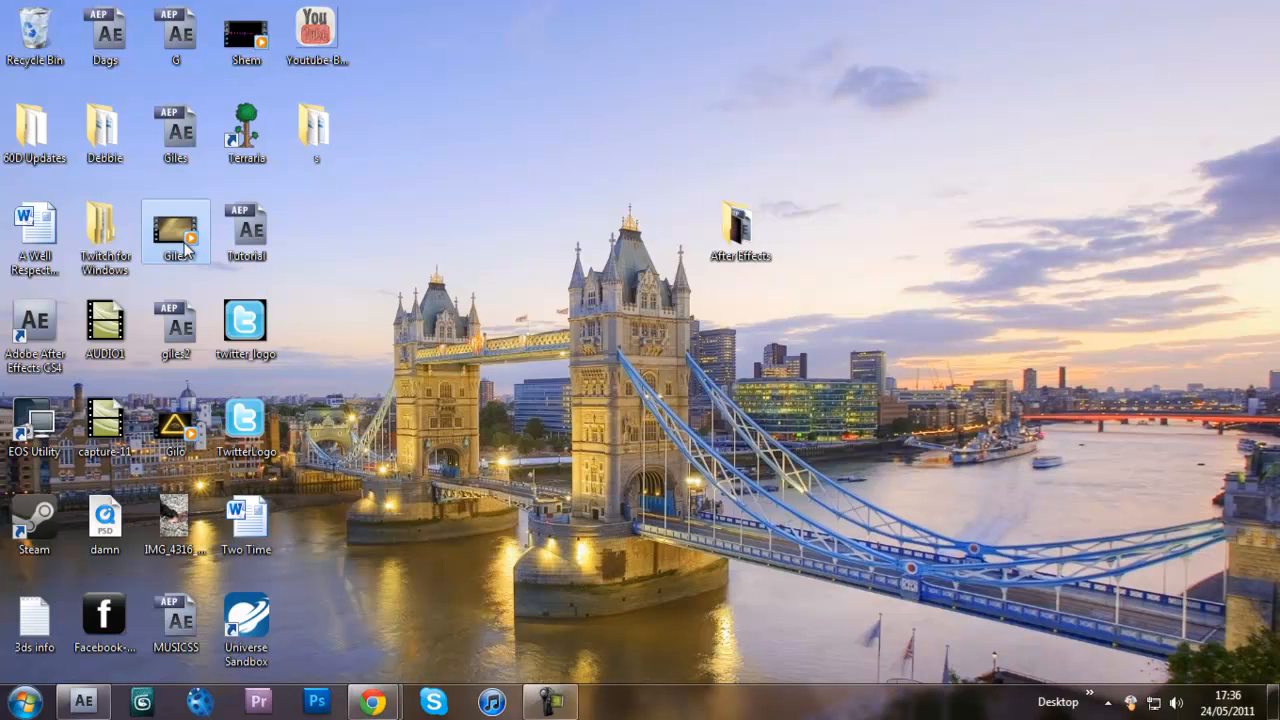
{"action": "double_click", "coordinate": [185, 250]}
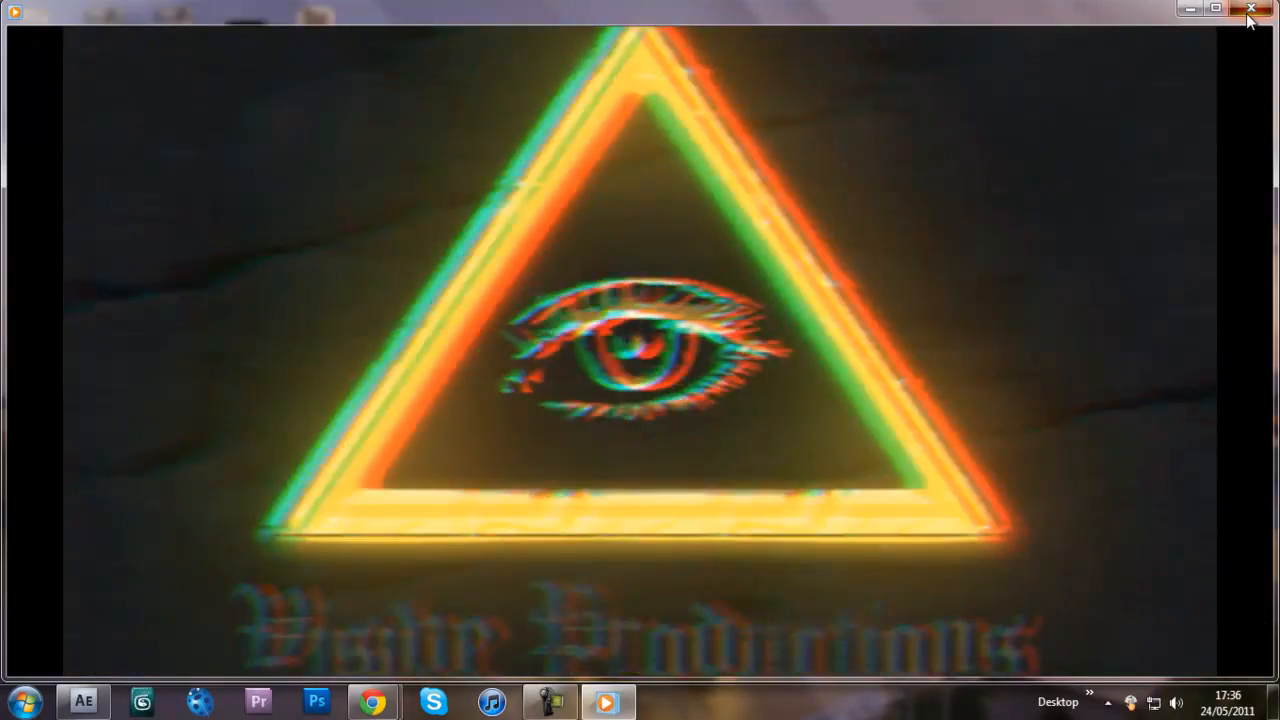
{"action": "left_click", "coordinate": [1249, 10]}
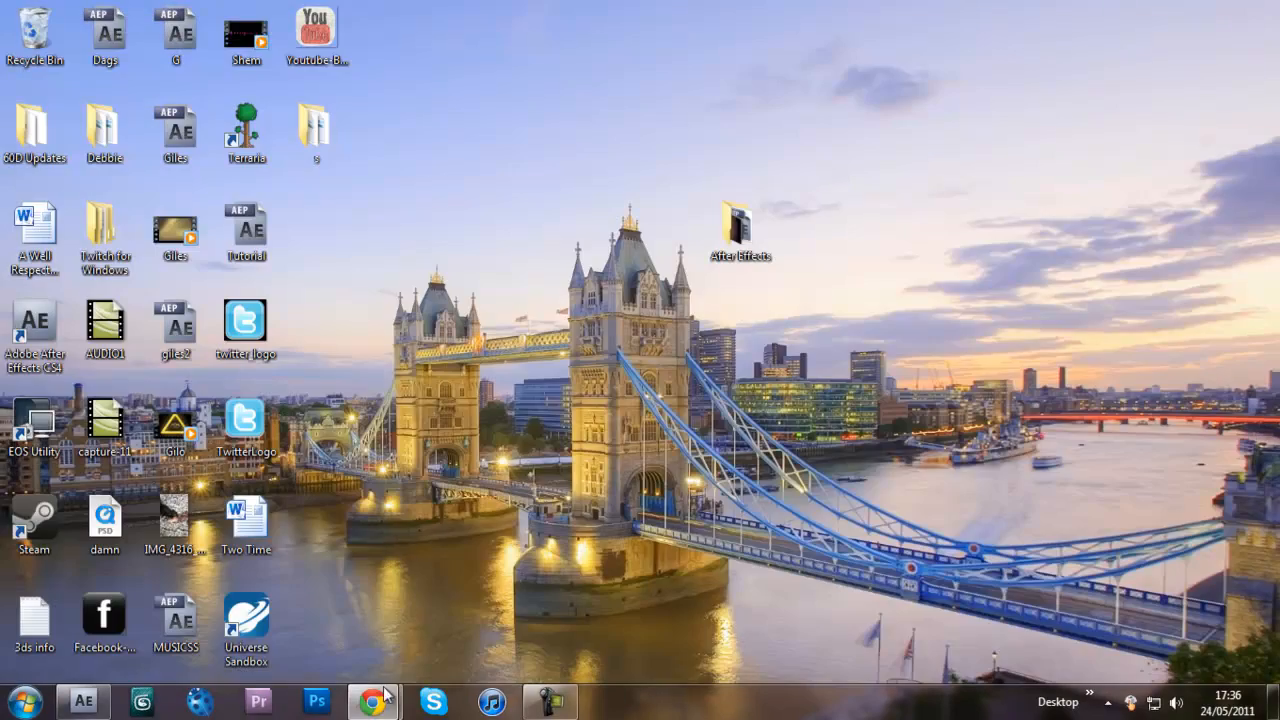
Step: Switch to the YouTube uploaded videos page in Chrome and look through the list for After Effects examples
{"action": "mouse_move", "coordinate": [386, 698]}
{"action": "left_click", "coordinate": [449, 618]}
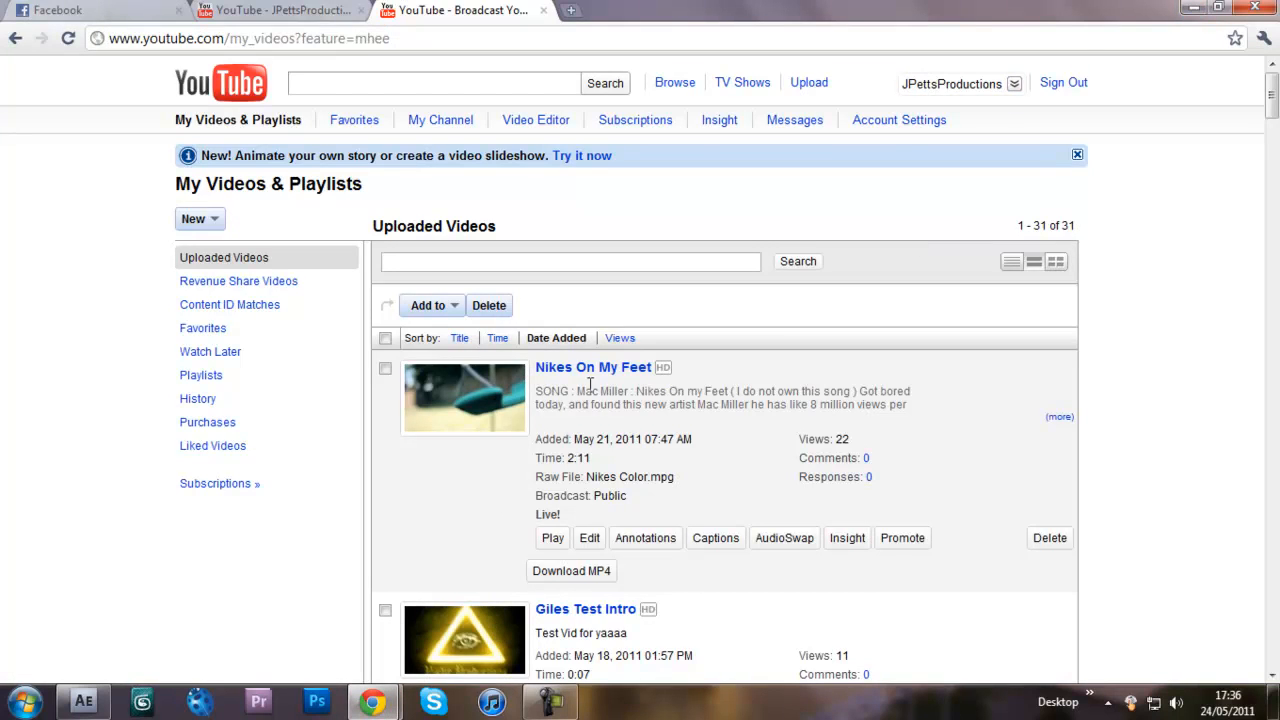
{"action": "scroll", "coordinate": [590, 385], "scroll_direction": "down", "scroll_amount": 5}
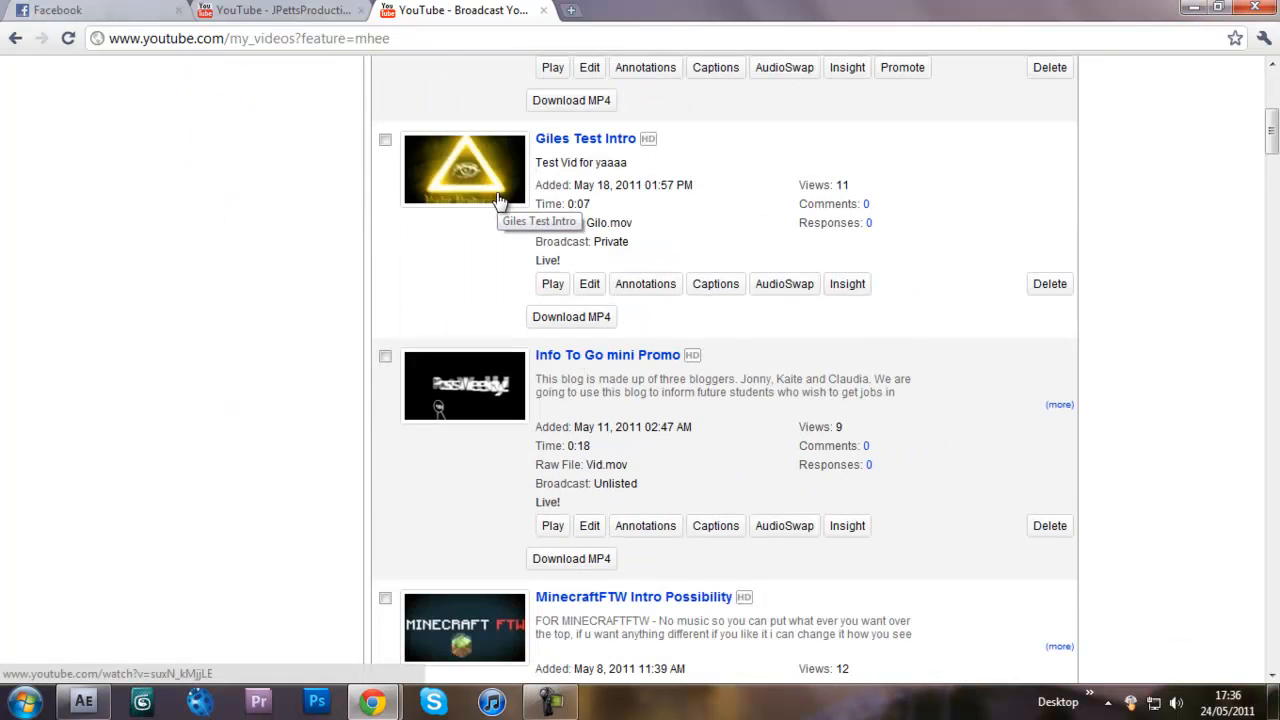
{"action": "scroll", "coordinate": [498, 198], "scroll_direction": "down", "scroll_amount": 8}
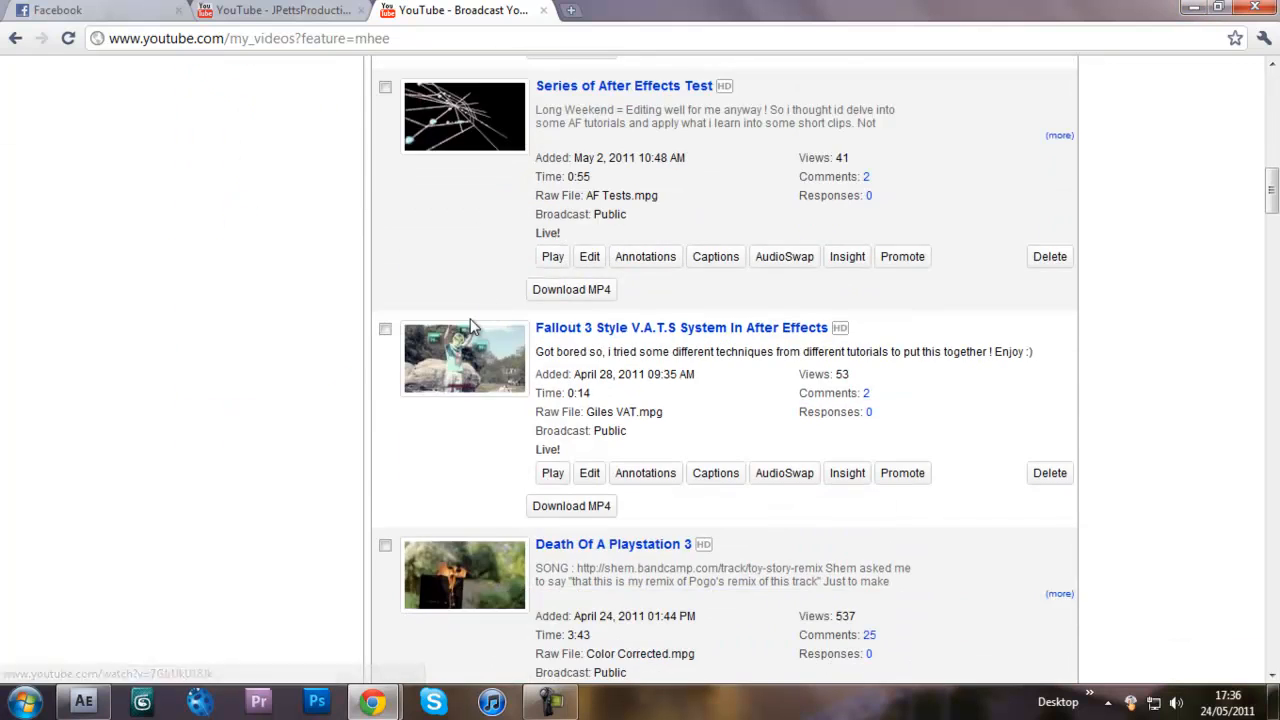
Step: Open the "Fallout 3 Style V.A.T.S System In After Effects" video, look over its comments, play the opening seconds and pause it
{"action": "scroll", "coordinate": [470, 326], "scroll_direction": "down", "scroll_amount": 1}
{"action": "left_click", "coordinate": [480, 270]}
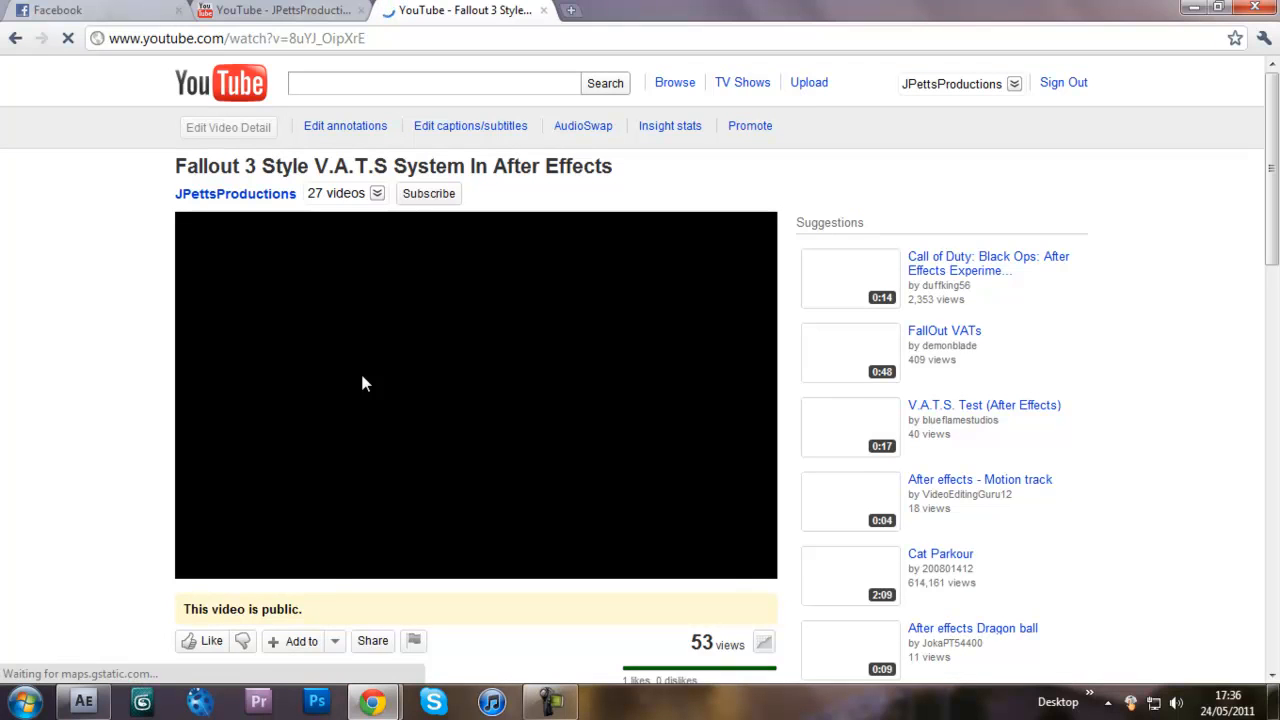
{"action": "scroll", "coordinate": [362, 383], "scroll_direction": "down", "scroll_amount": 4}
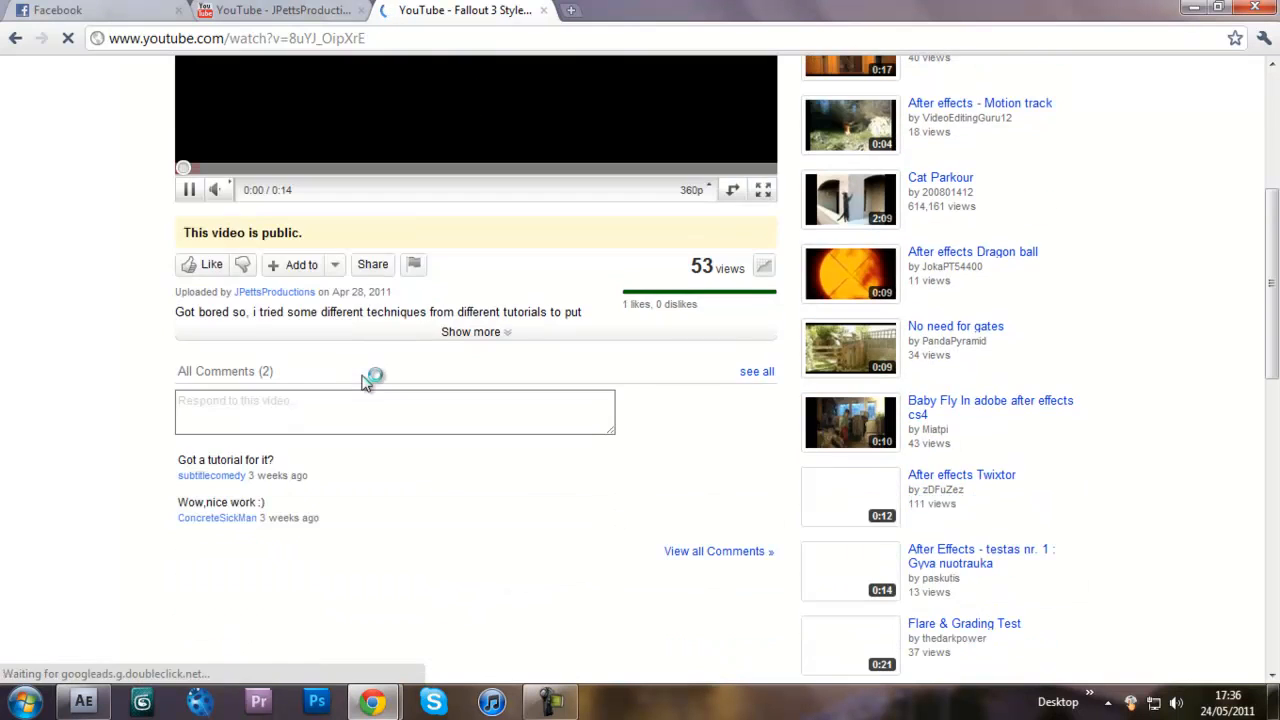
{"action": "scroll", "coordinate": [363, 380], "scroll_direction": "up", "scroll_amount": 4}
{"action": "scroll", "coordinate": [314, 586], "scroll_direction": "down", "scroll_amount": 2}
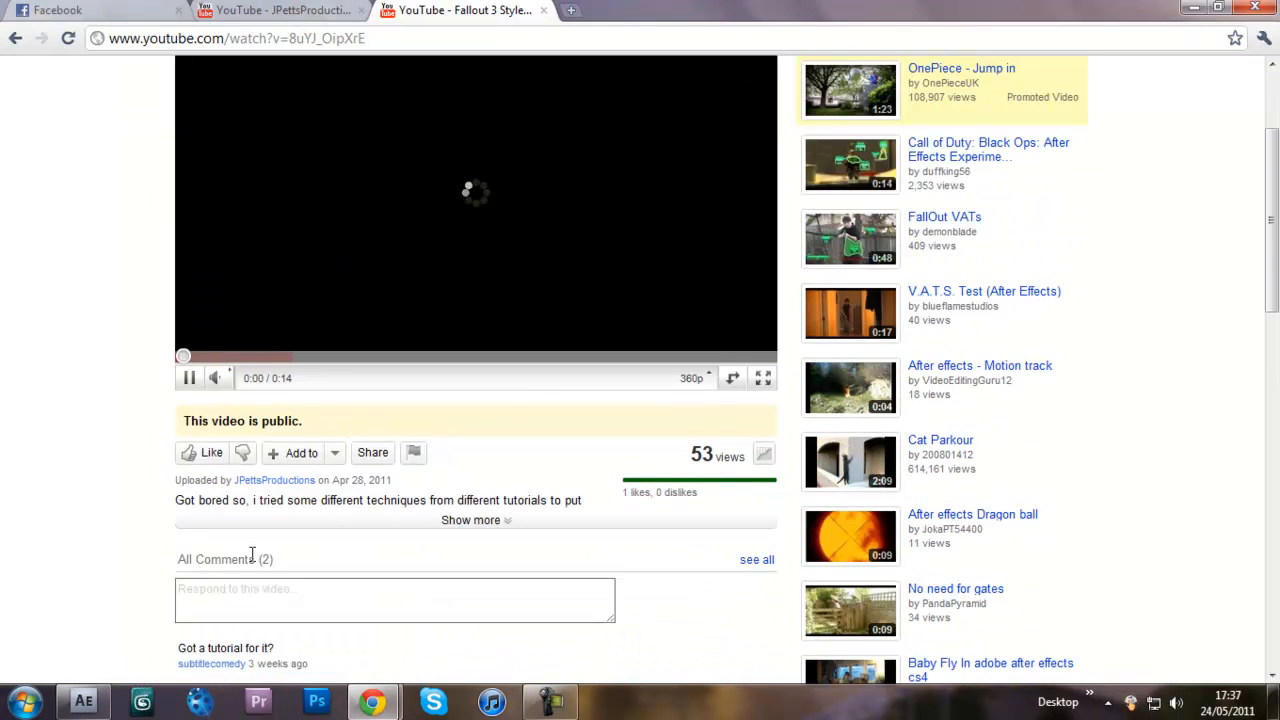
{"action": "scroll", "coordinate": [252, 554], "scroll_direction": "down", "scroll_amount": 1}
{"action": "scroll", "coordinate": [328, 509], "scroll_direction": "up", "scroll_amount": 3}
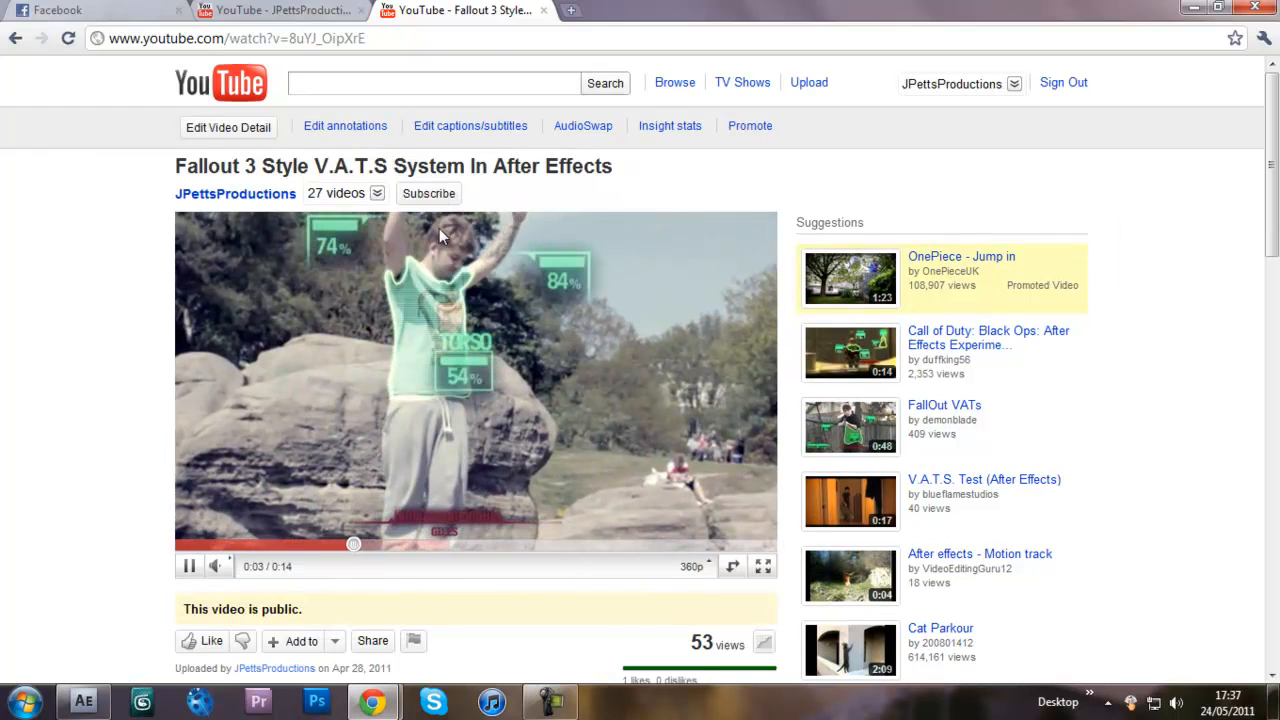
{"action": "left_click", "coordinate": [495, 374]}
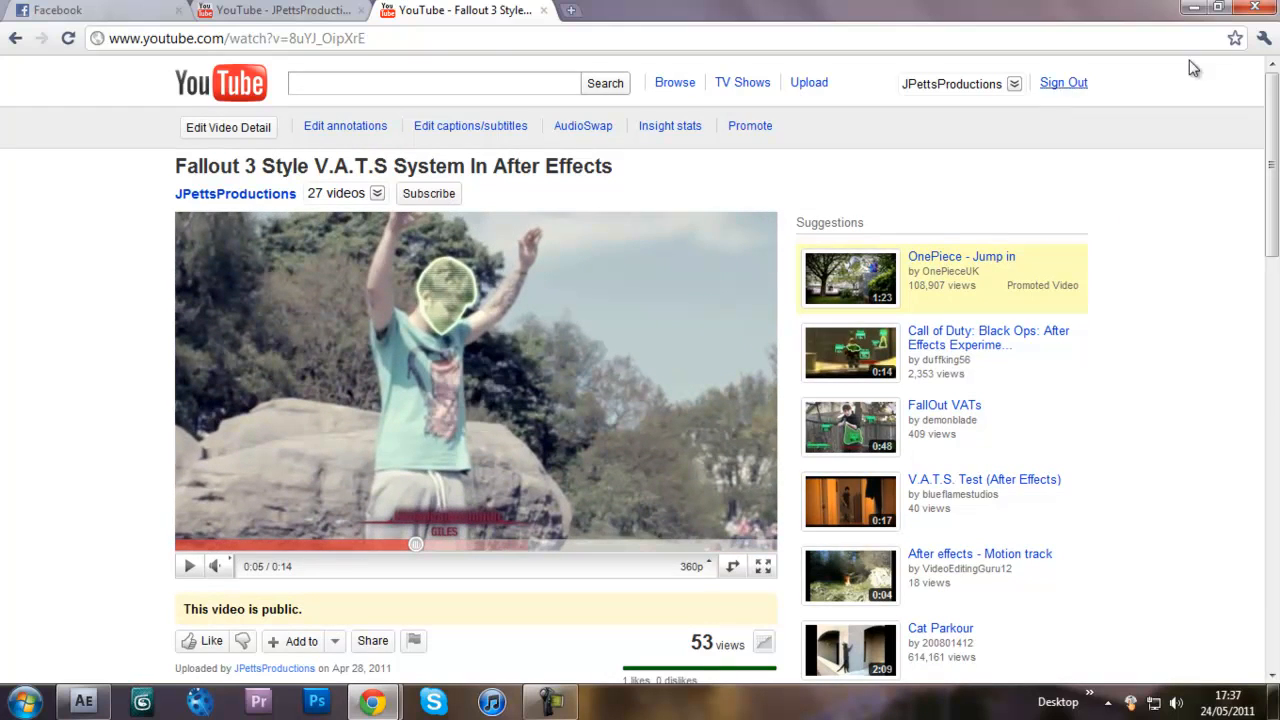
Step: Minimize the browser to show the desktop and bring up the screen recorder's capture controls
{"action": "left_click", "coordinate": [1193, 8]}
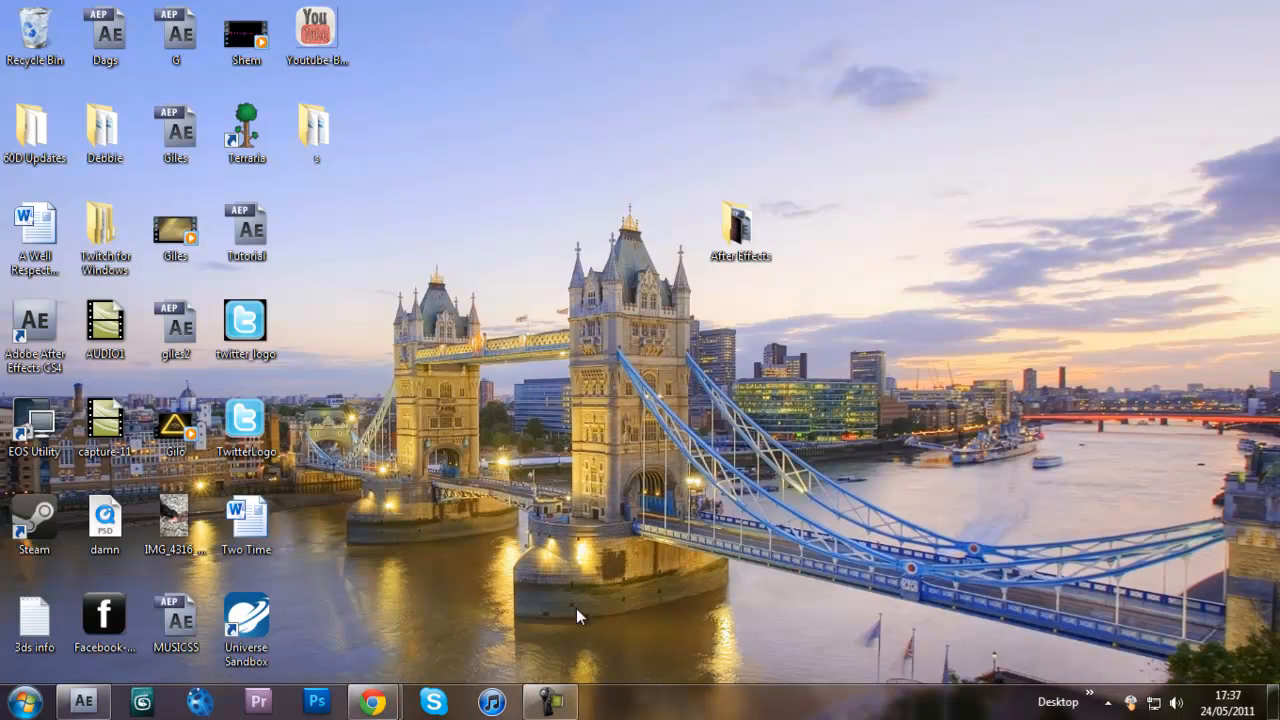
{"action": "left_click", "coordinate": [553, 706]}
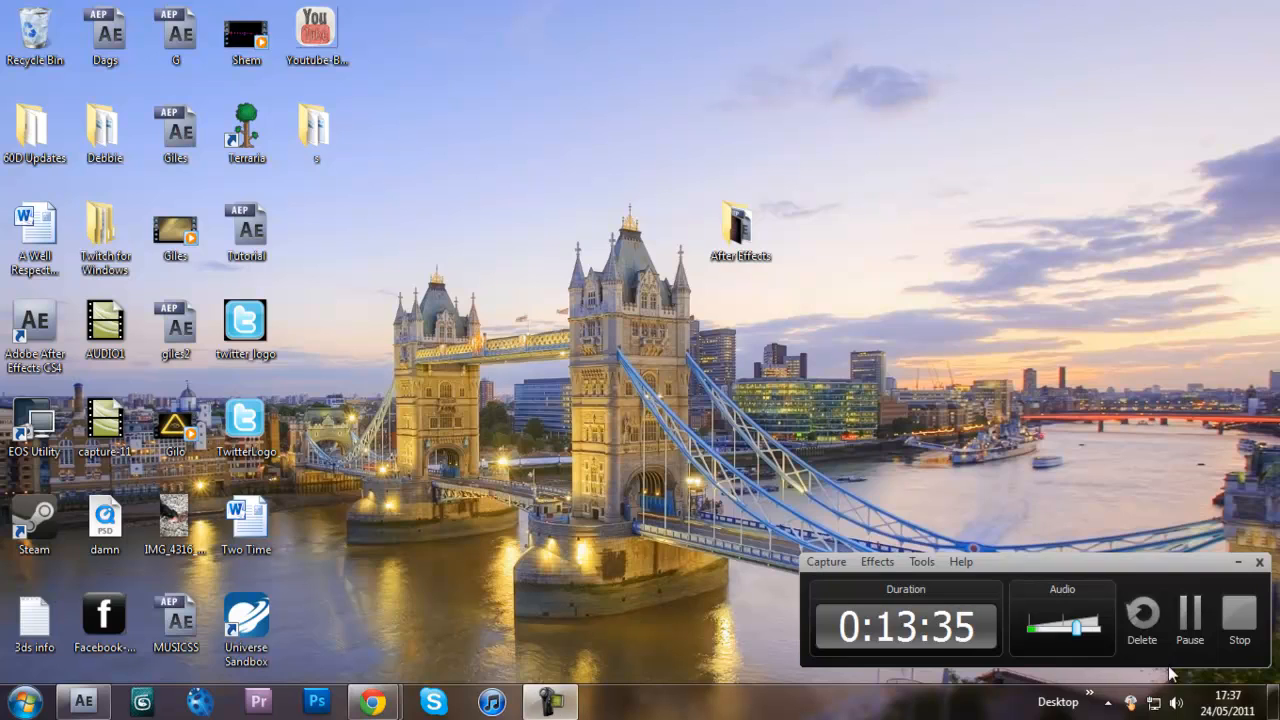